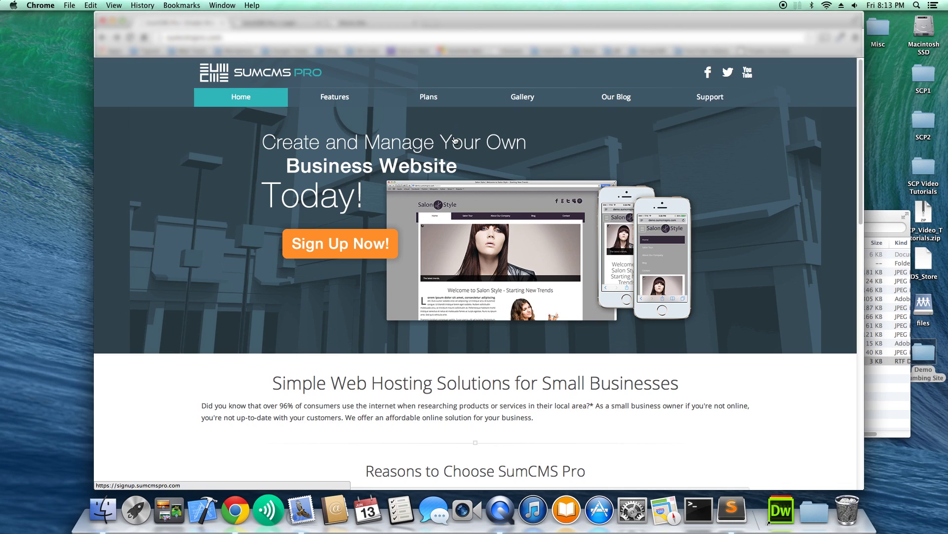
Start a new account sign-up with the orange Sign Up Now! button on the SumCMS Pro homepage.
click(330, 244)
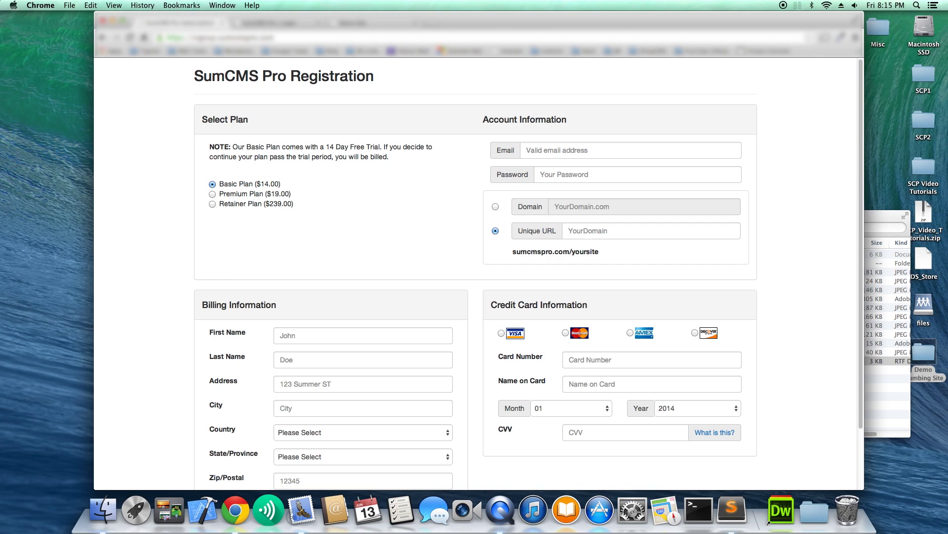
Switch to the browser tab holding the SumCMS Pro account login page.
key(ctrl+Tab)
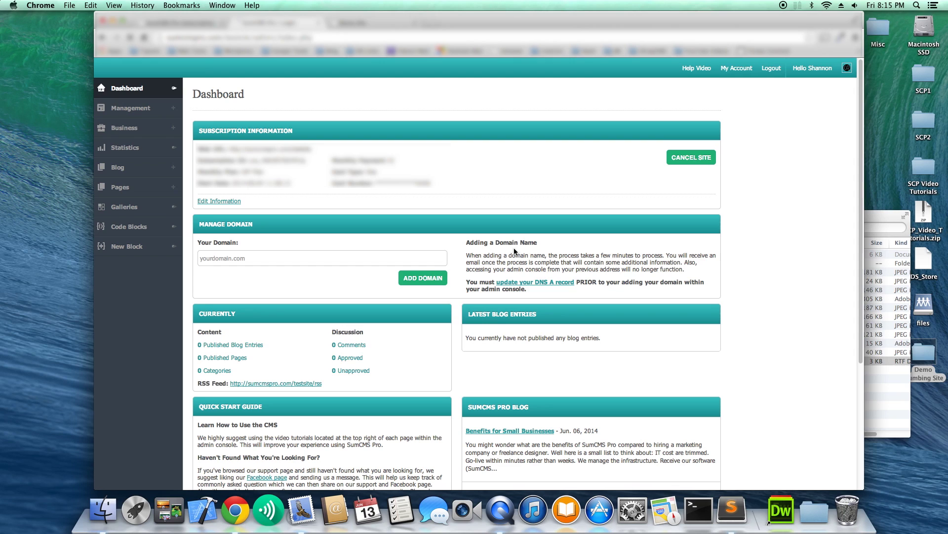
Open Management > Themes in the admin sidebar to reach the Theme Library.
click(160, 108)
click(147, 227)
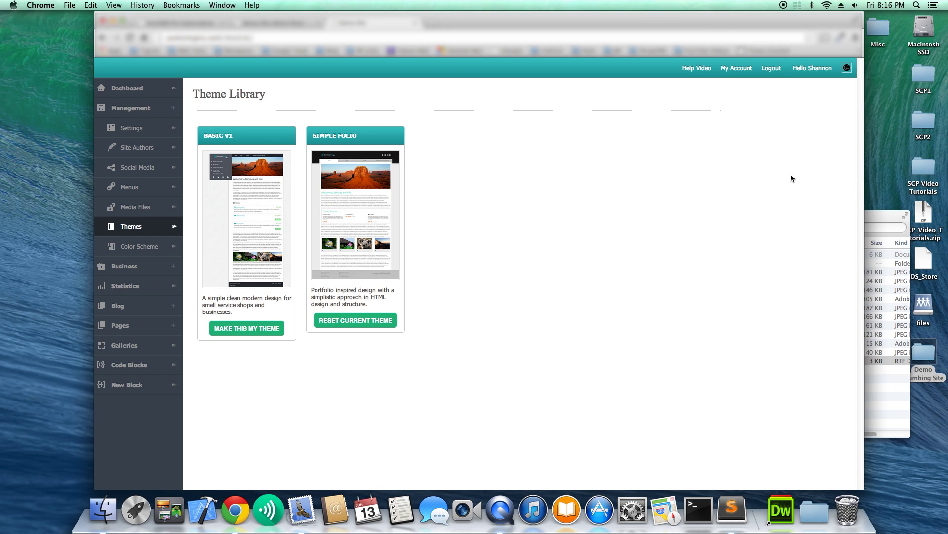
click(880, 214)
drag(859, 215, 622, 165)
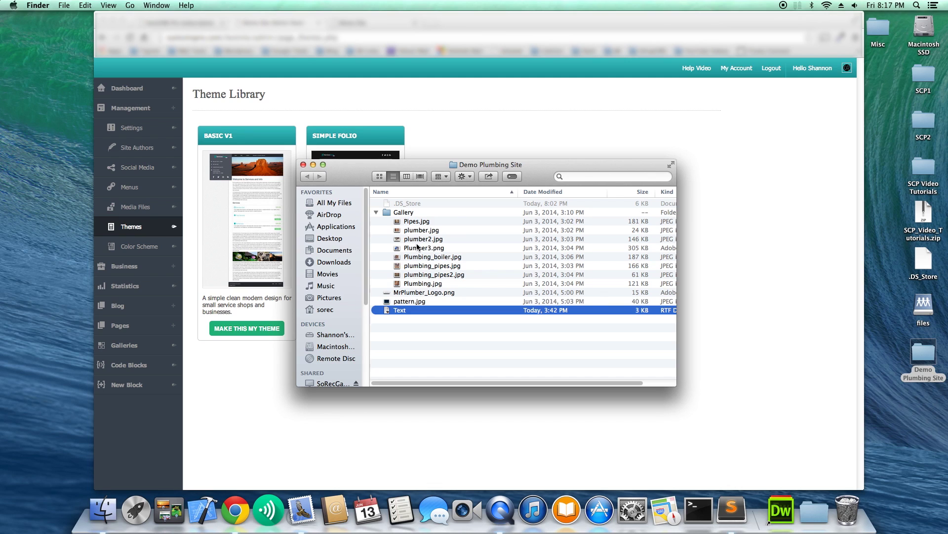
click(286, 96)
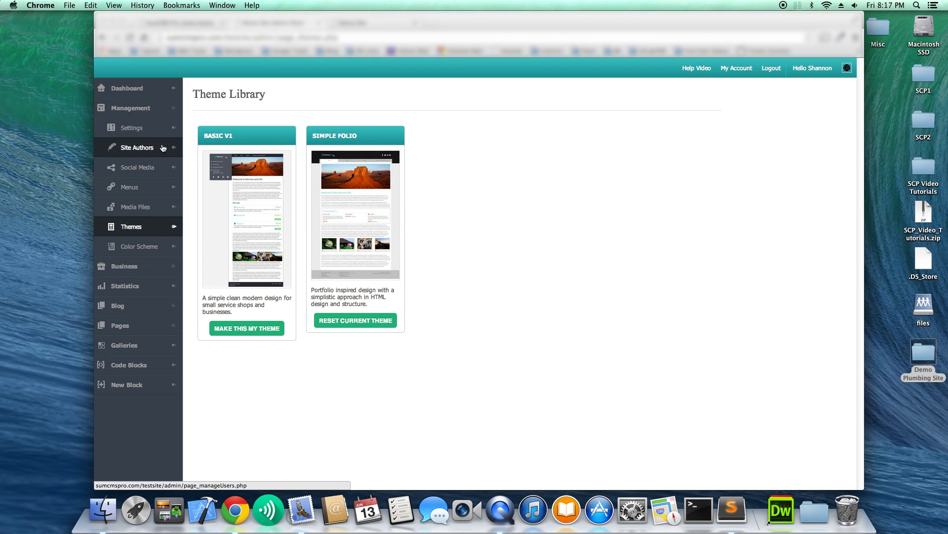
Create a subfolder named photos under files in Manage Media Files.
click(146, 207)
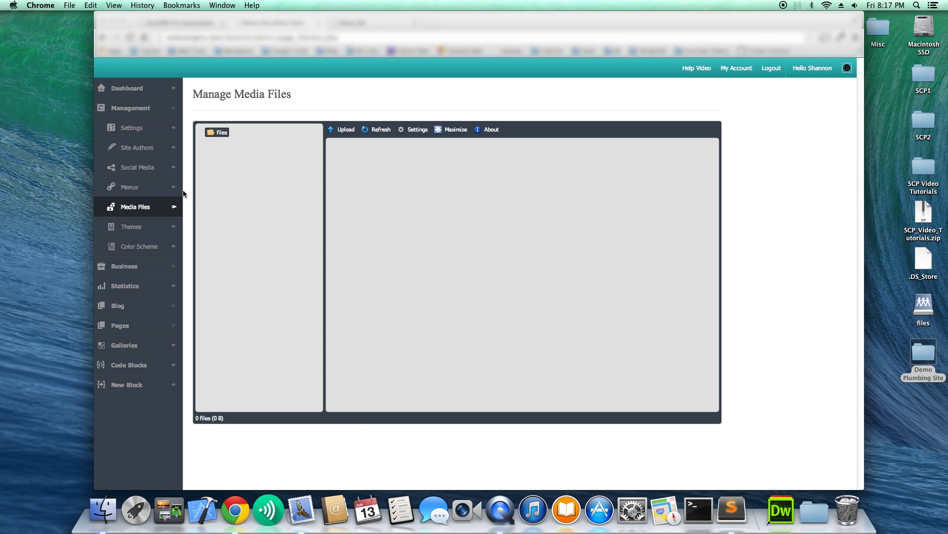
right_click(221, 132)
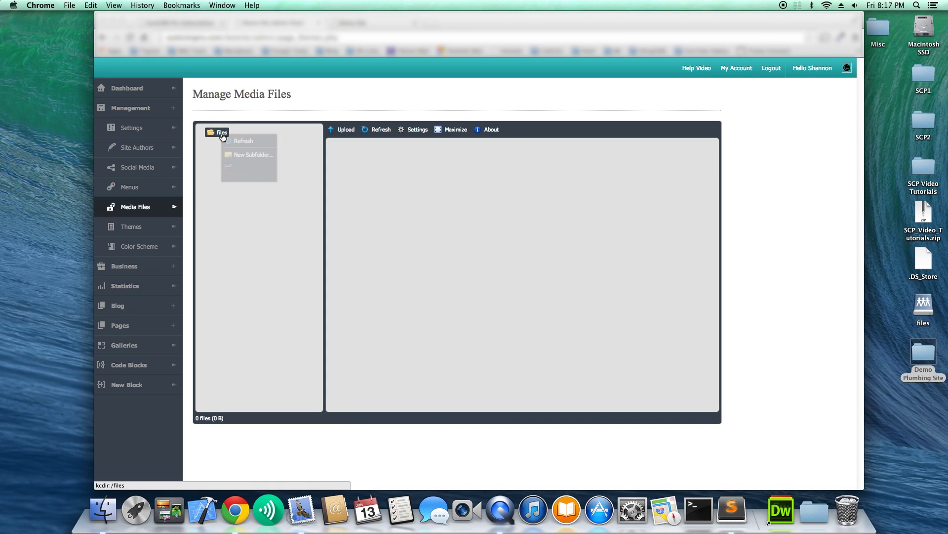
click(237, 155)
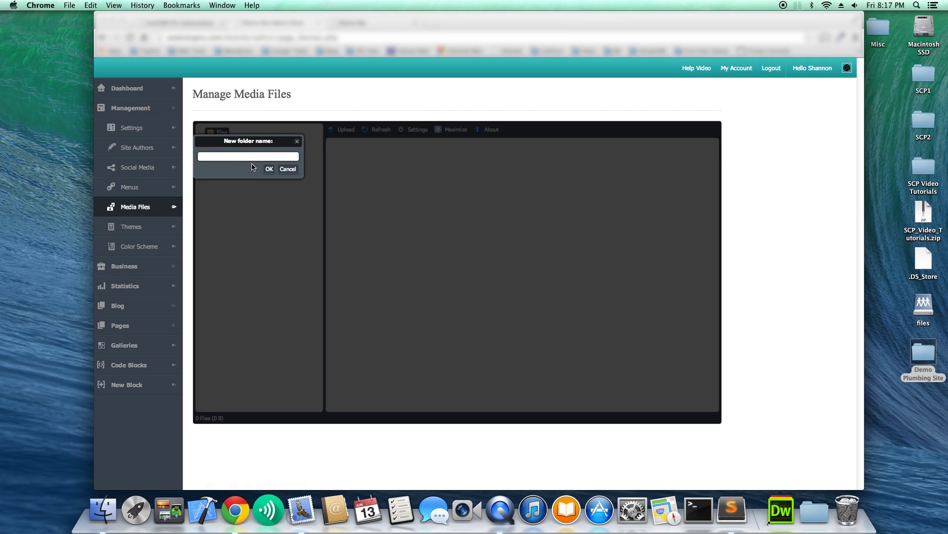
text(photos)
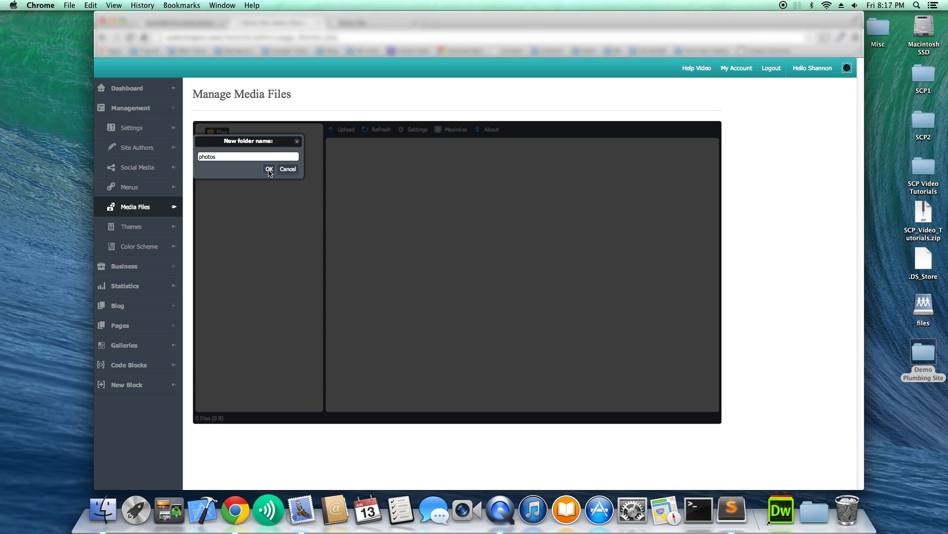
click(269, 169)
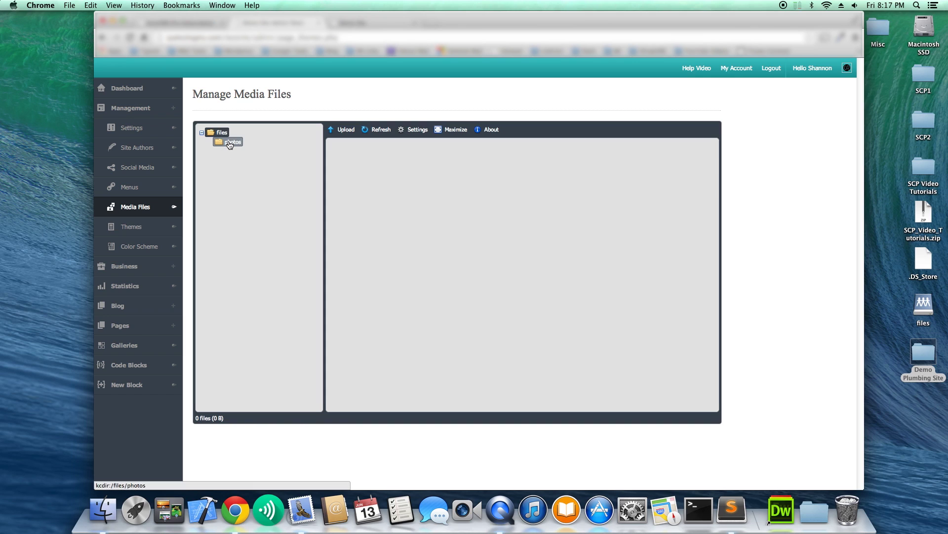
Upload all eight gallery images into the photos folder.
click(346, 129)
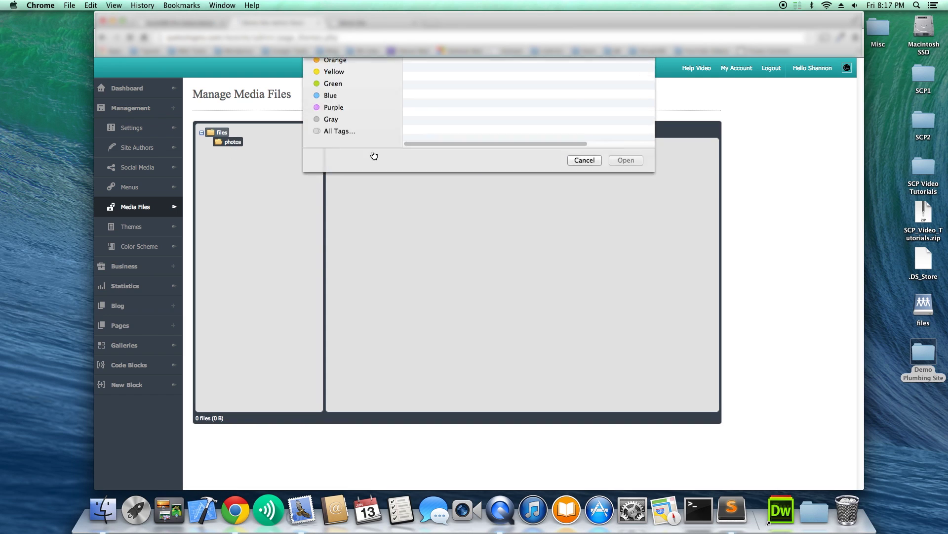
drag(478, 171, 492, 95)
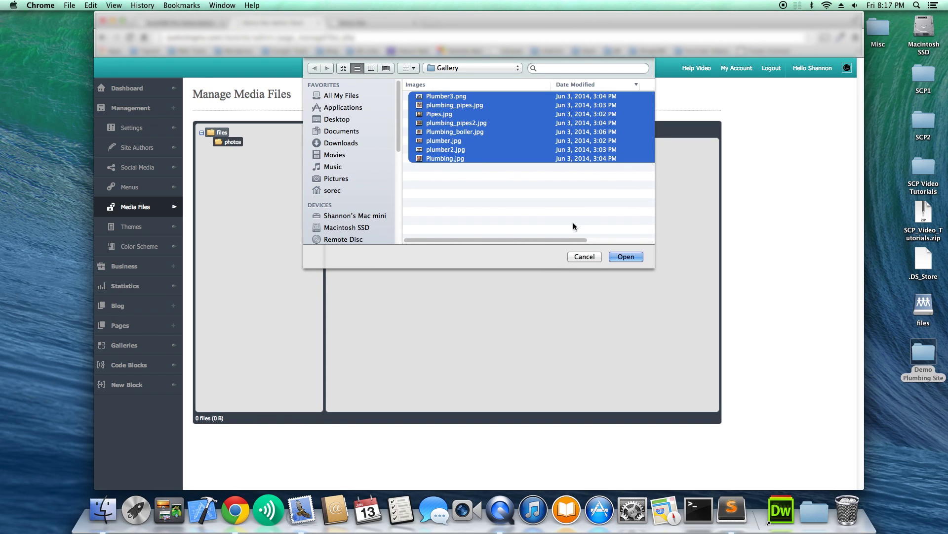
click(625, 257)
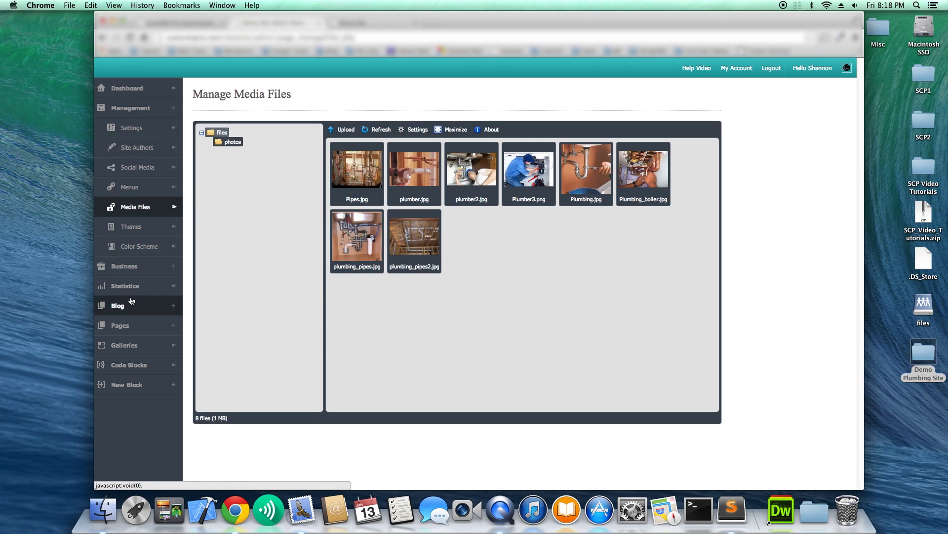
click(132, 330)
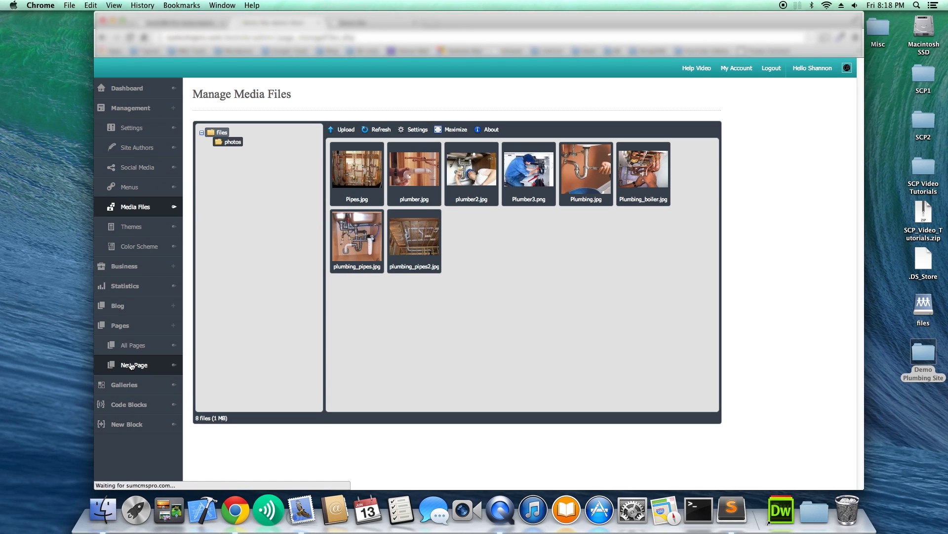
Create a new home page titled 'Welcome to Mr. Plumbing'.
click(132, 365)
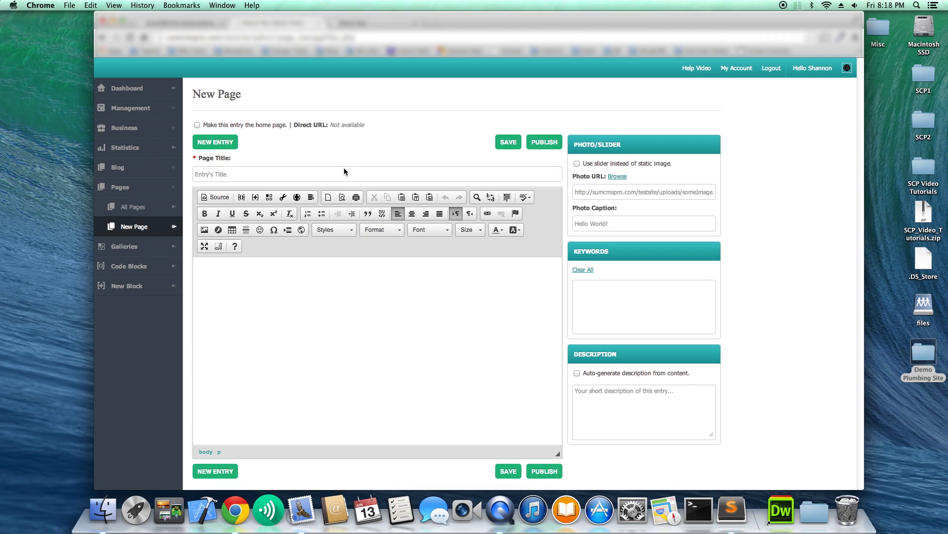
click(197, 125)
text(W)
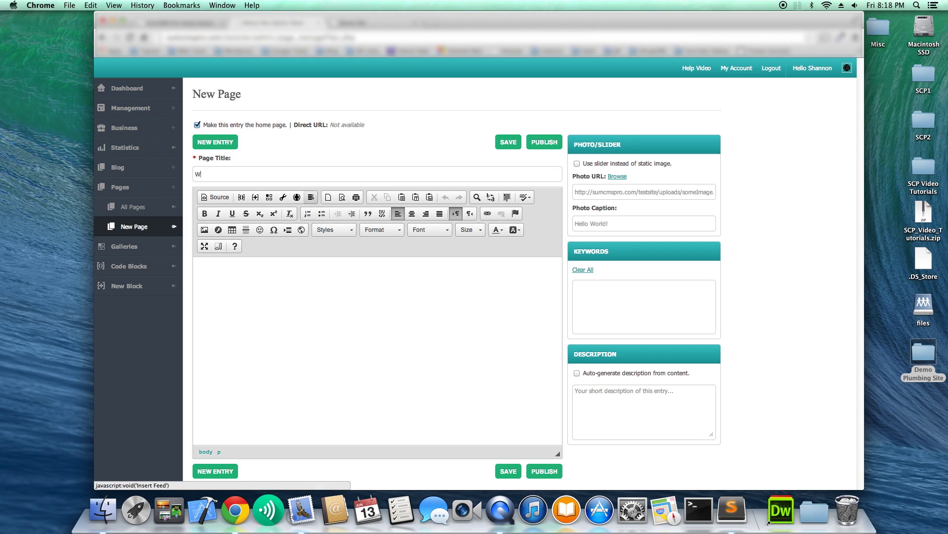
text(elcome to Mr. Plumbing)
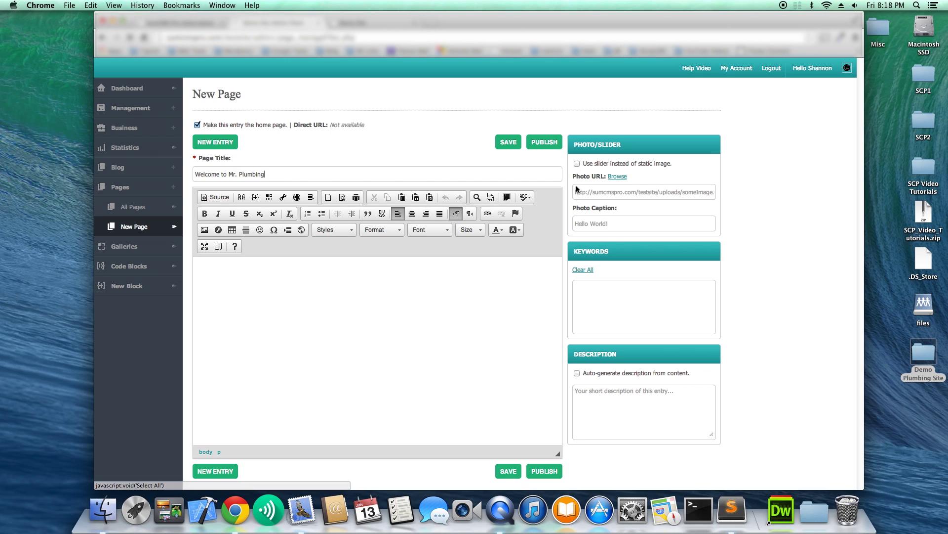
Paste the first two paragraphs of the Demo Plumbing Site Text file into the page body.
double_click(918, 357)
double_click(413, 309)
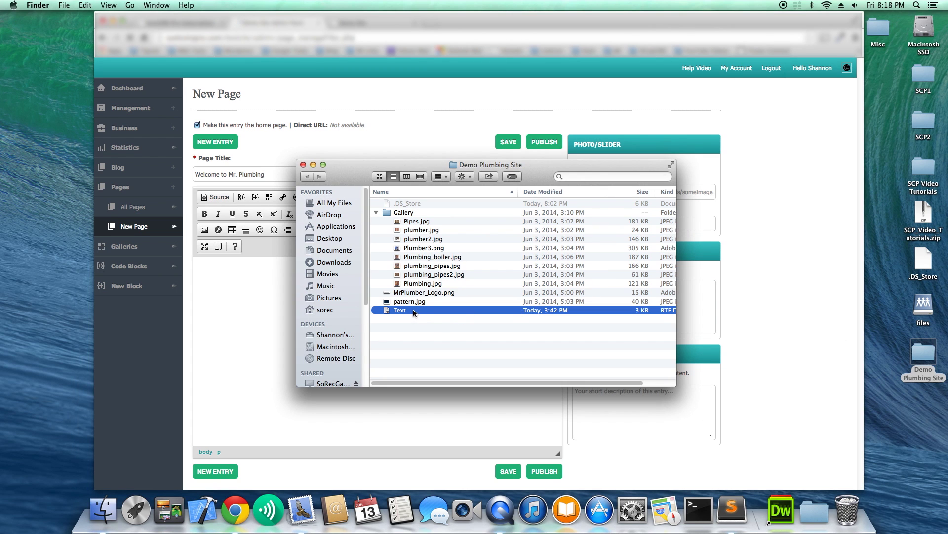
drag(153, 167, 104, 75)
key(super+c)
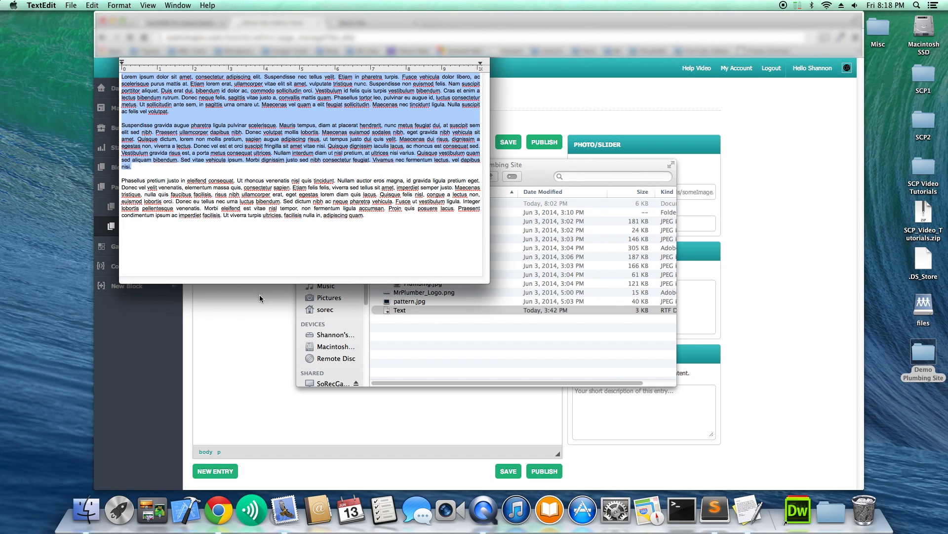
click(261, 291)
key(super+v)
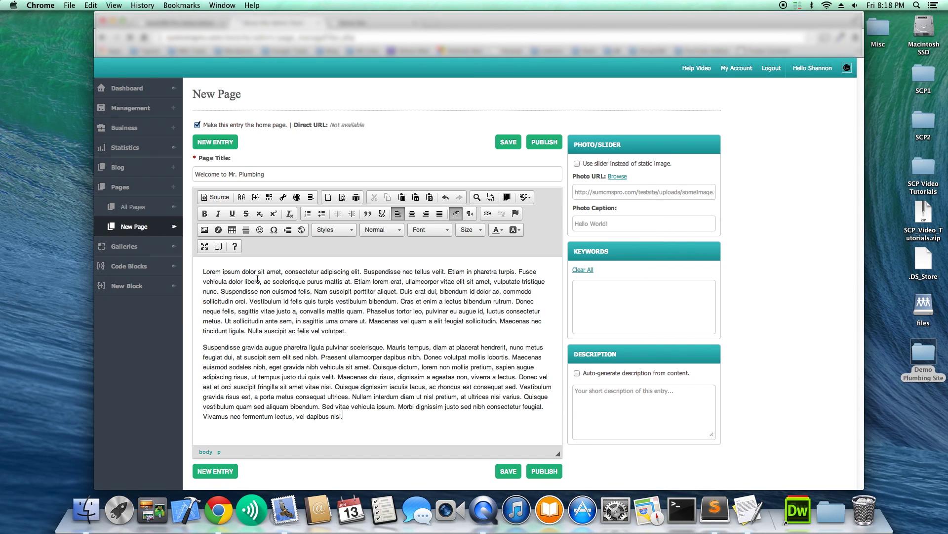
Set the page's Photo URL to Plumber3.png from the photos folder in KCFinder.
click(617, 177)
drag(243, 19, 464, 75)
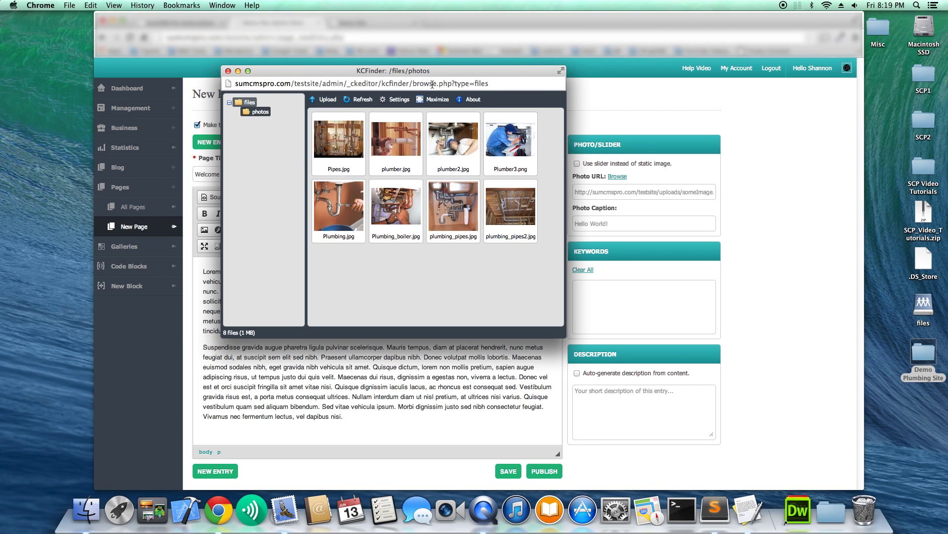
click(497, 129)
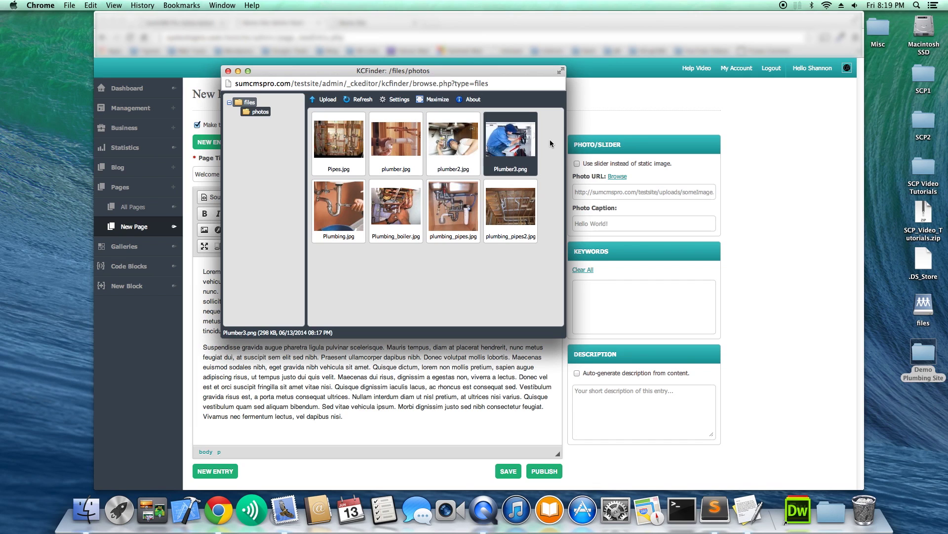
double_click(520, 165)
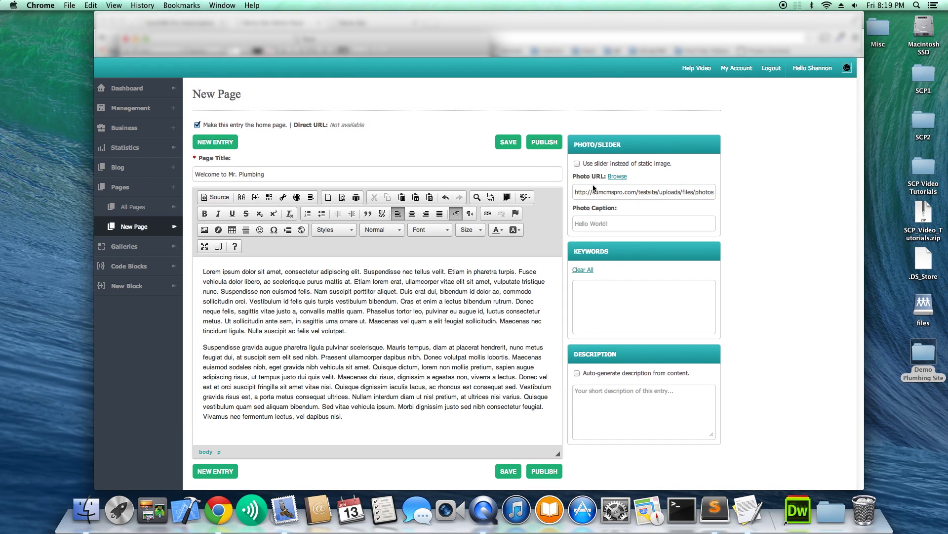
Tag the page with the keywords test and demo.
click(638, 296)
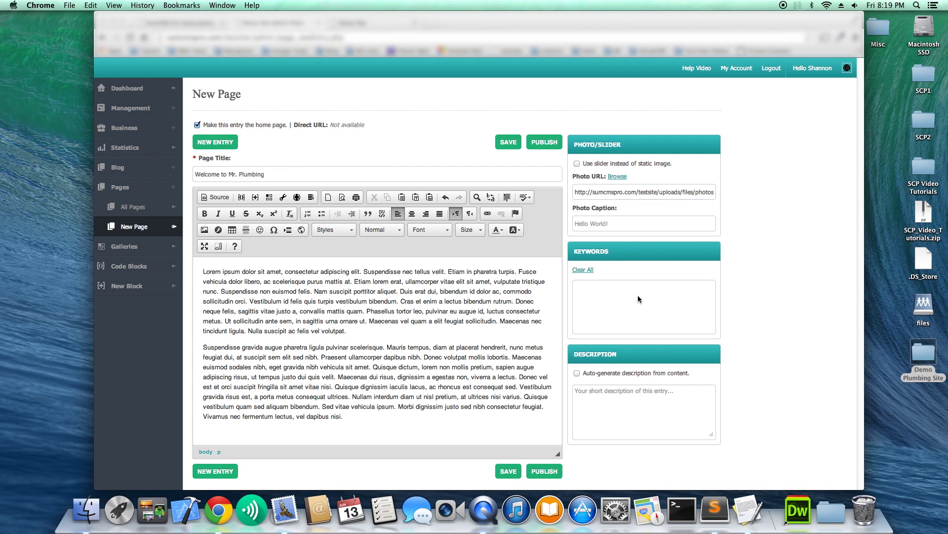
text(test)
key(Return)
text(demo)
key(Return)
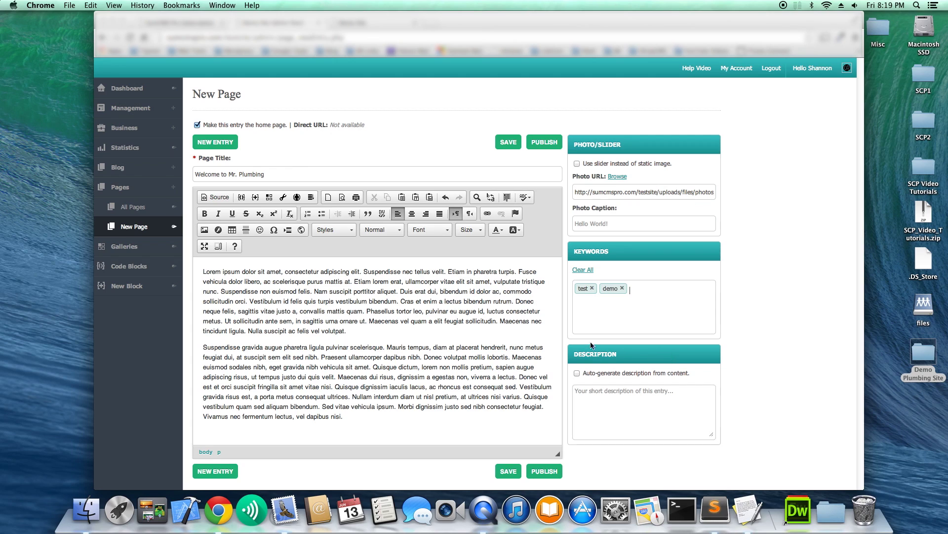
Fill the page description with the body text's opening lines.
drag(312, 291, 196, 259)
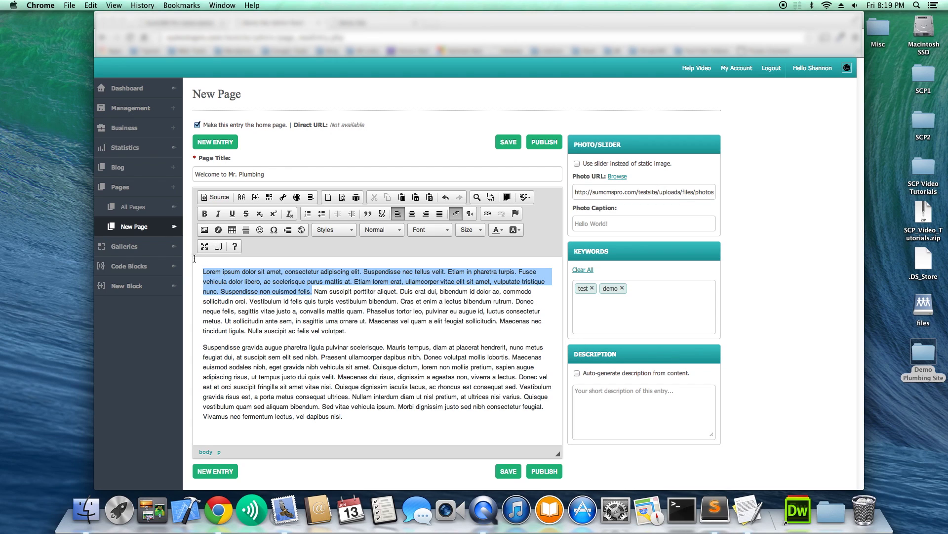
key(super+c)
click(614, 398)
key(super+v)
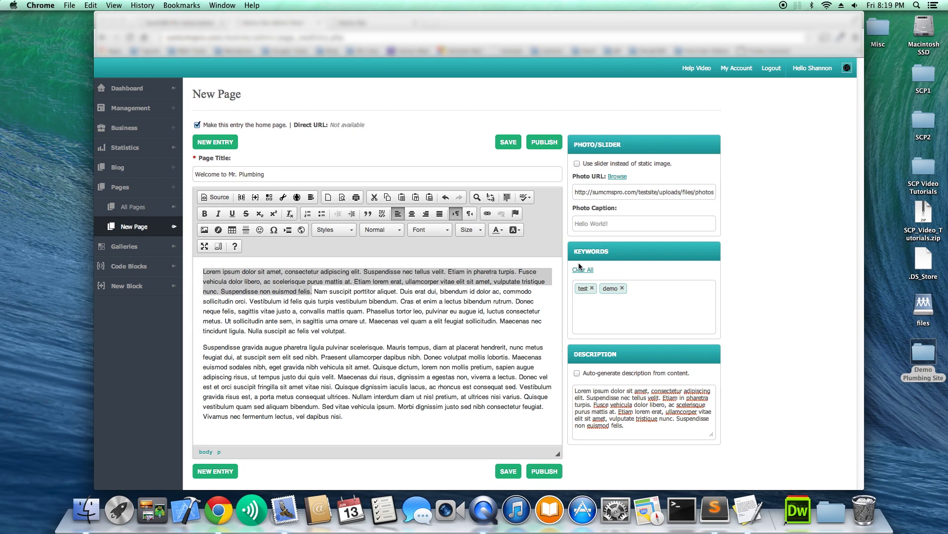
Publish the Welcome to Mr. Plumbing page and review it live on the Demo Site tab.
click(539, 143)
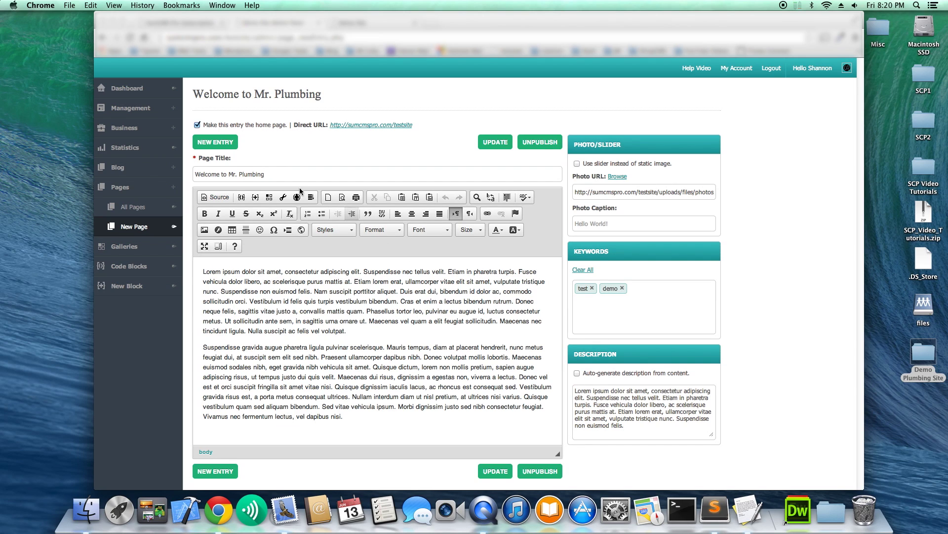
click(348, 23)
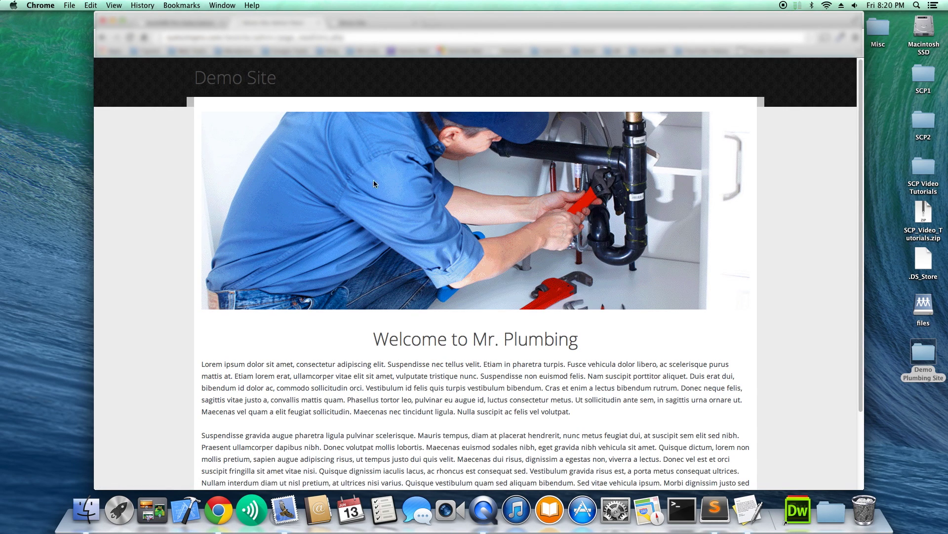
scroll(376, 187, down, 3)
scroll(379, 197, up, 3)
Go back to the admin and open Management > Menus.
key(ctrl+shift+Tab)
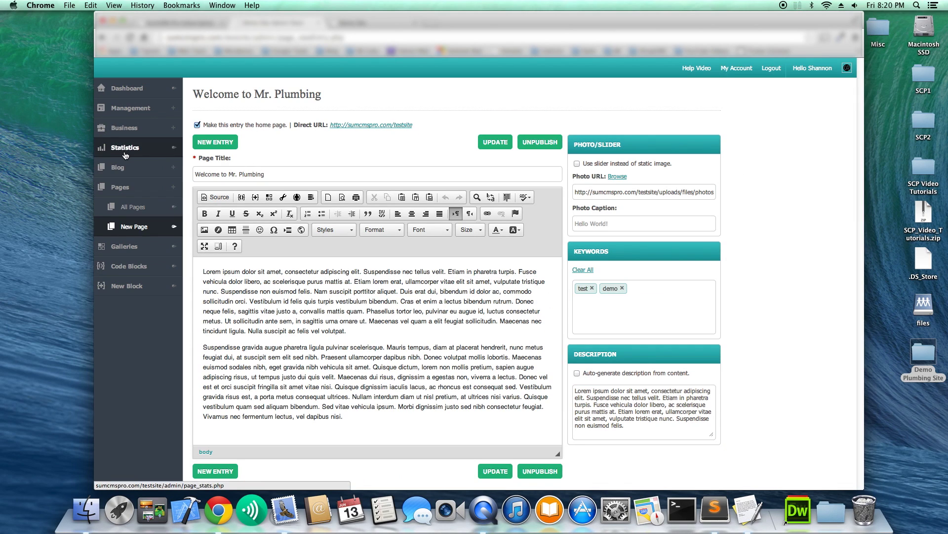
click(142, 115)
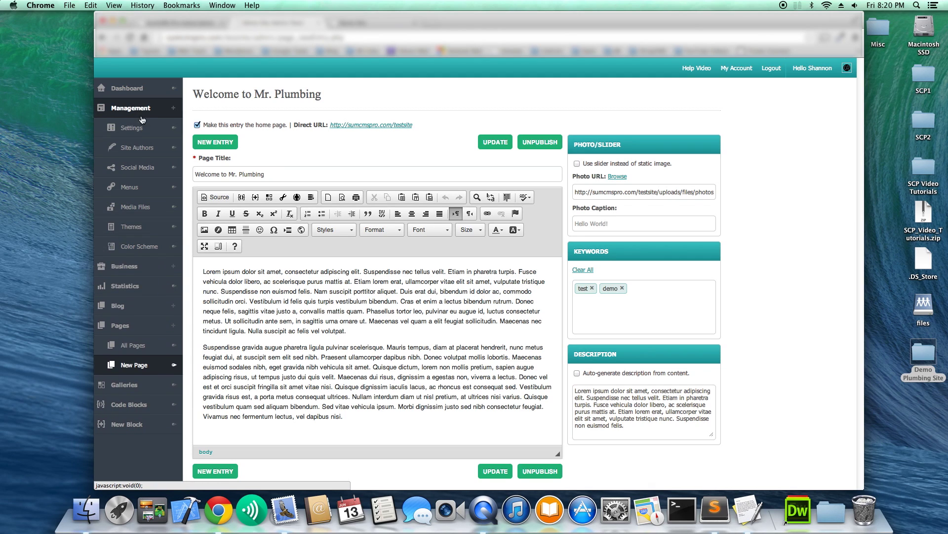
click(139, 188)
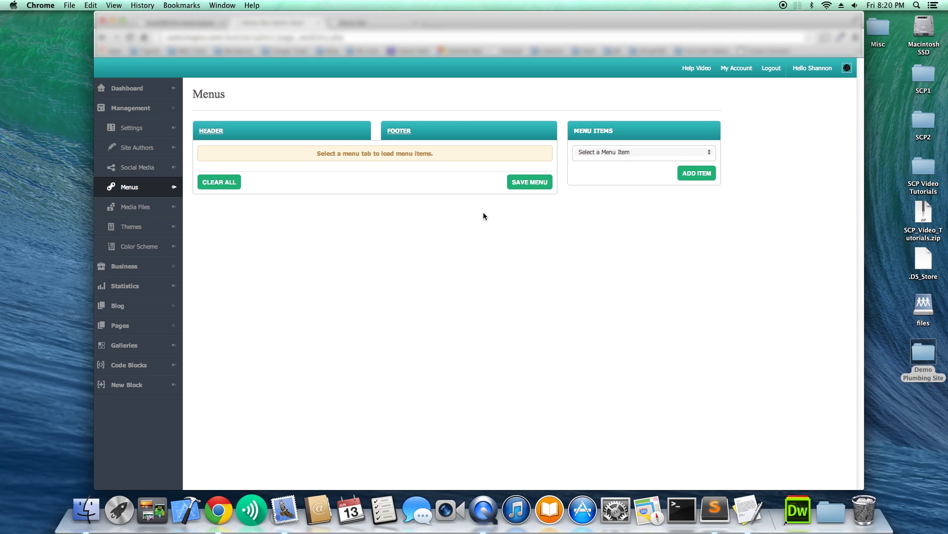
Add the Default Home, Blog and Contact items to the Header menu.
click(209, 132)
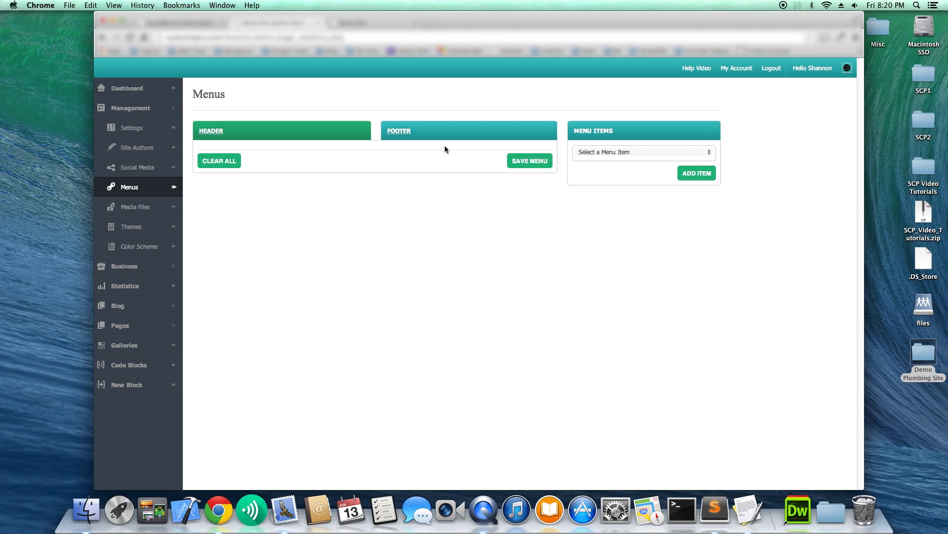
click(605, 152)
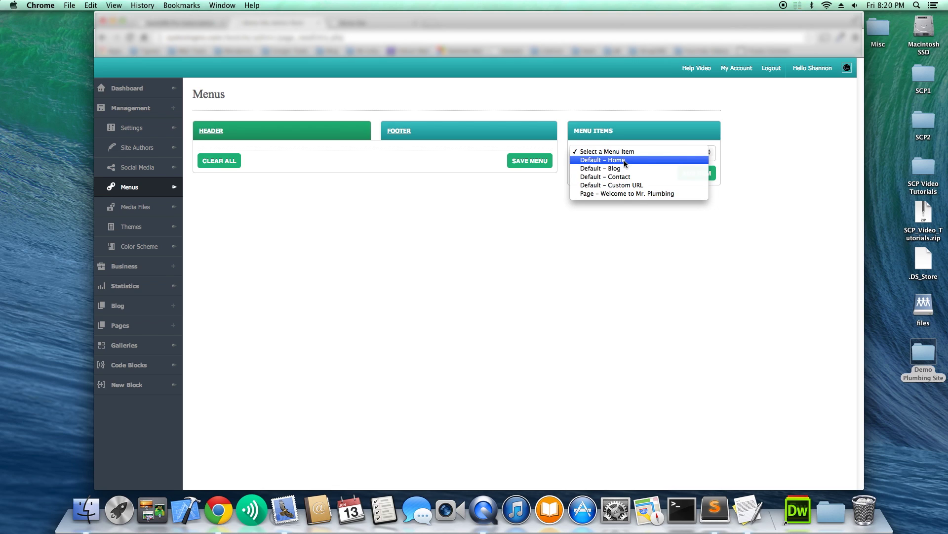
click(624, 161)
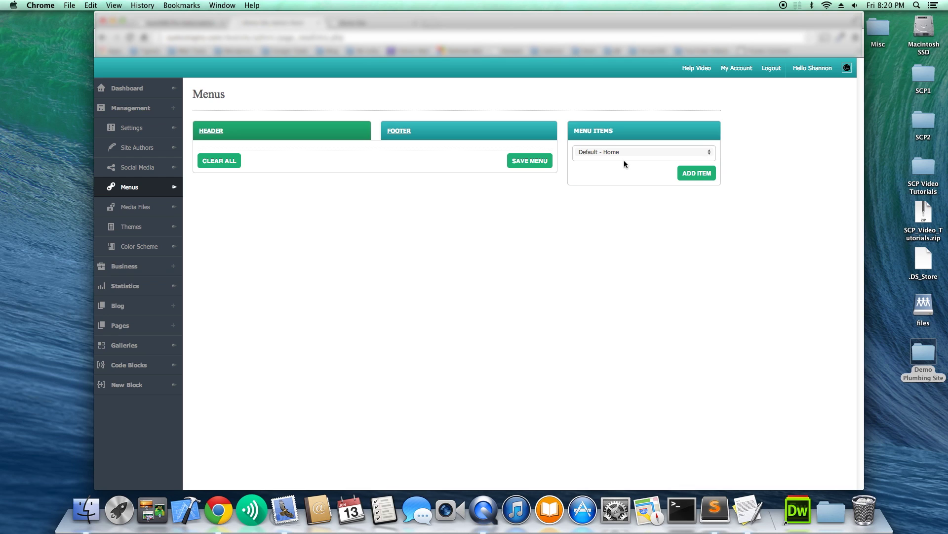
click(684, 173)
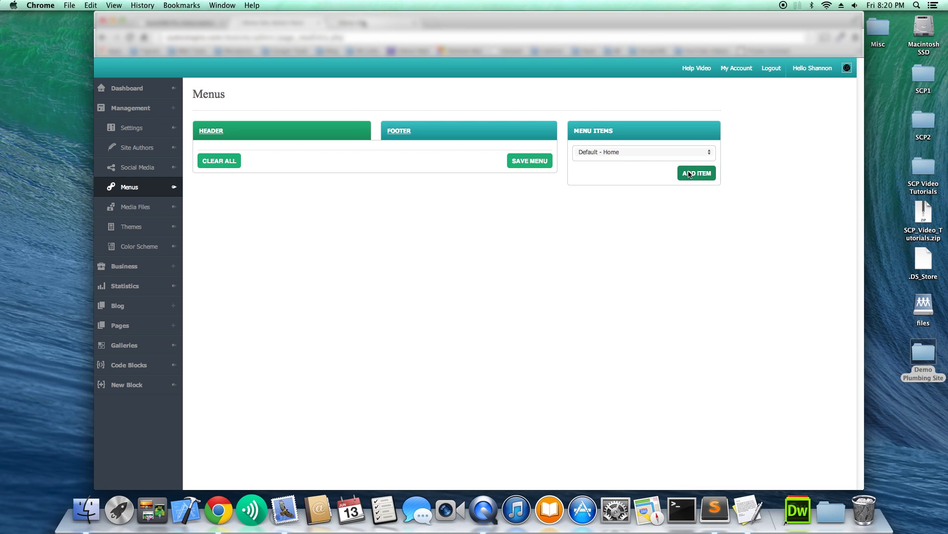
click(632, 154)
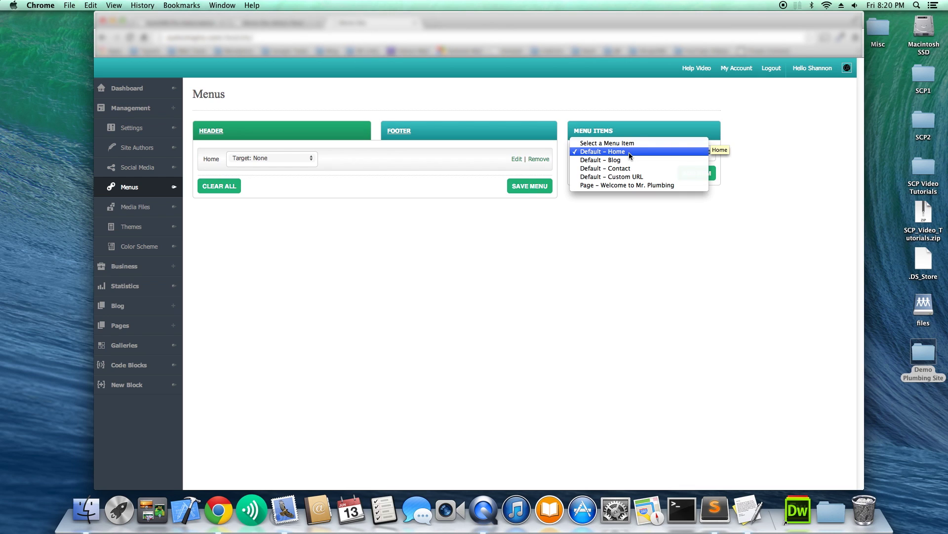
click(620, 161)
click(697, 173)
click(639, 156)
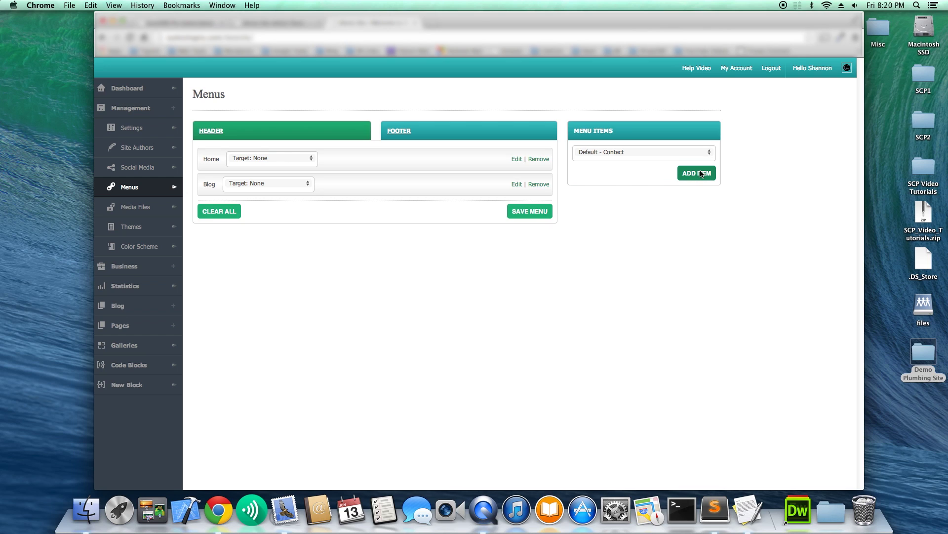
click(701, 173)
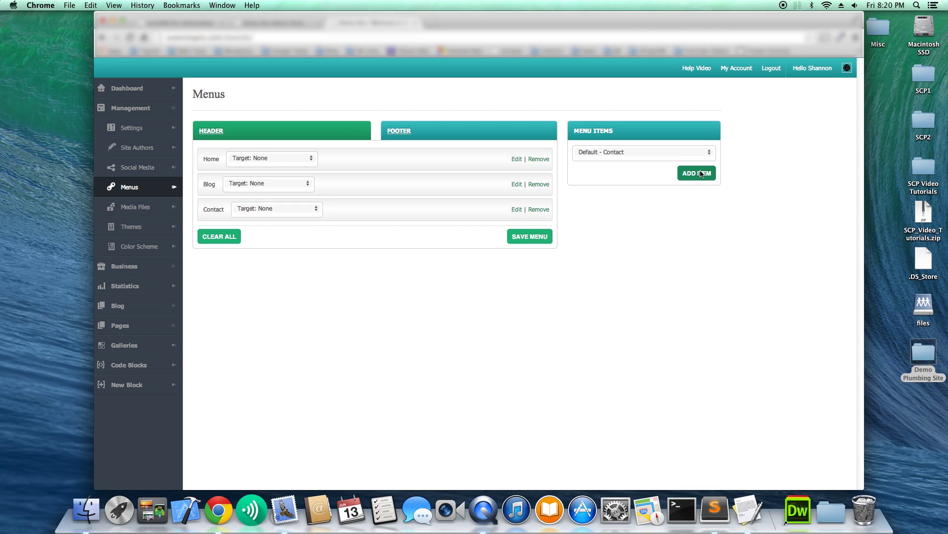
click(659, 155)
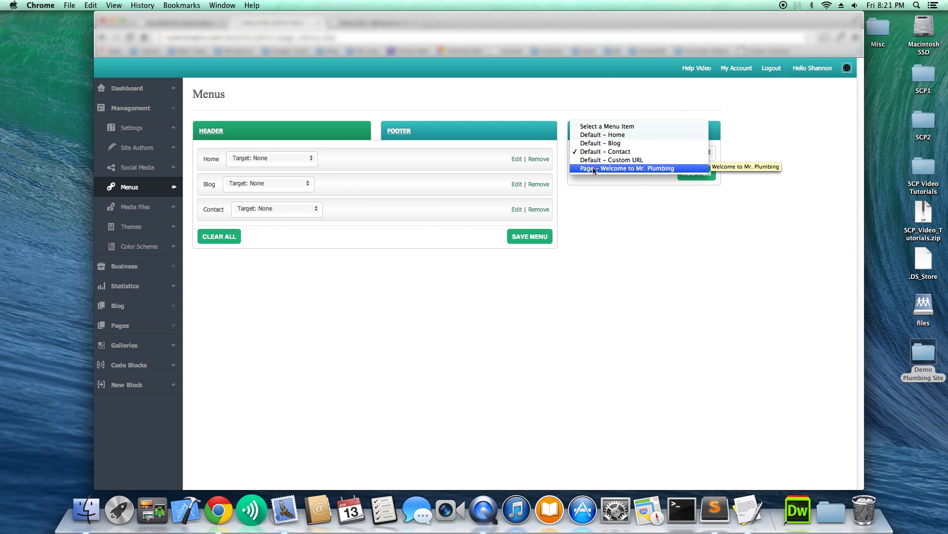
Close the Menu Items list without adding anything to the header menu.
click(639, 231)
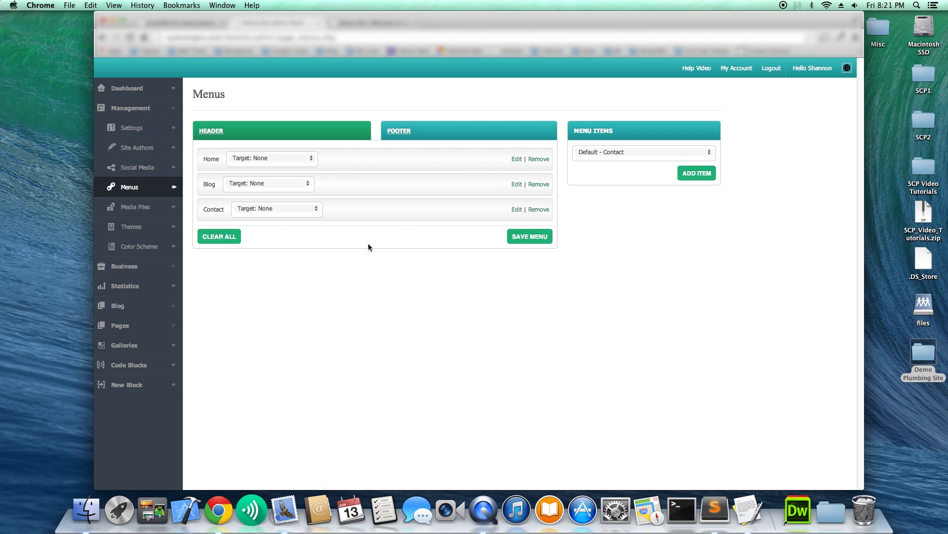
click(519, 239)
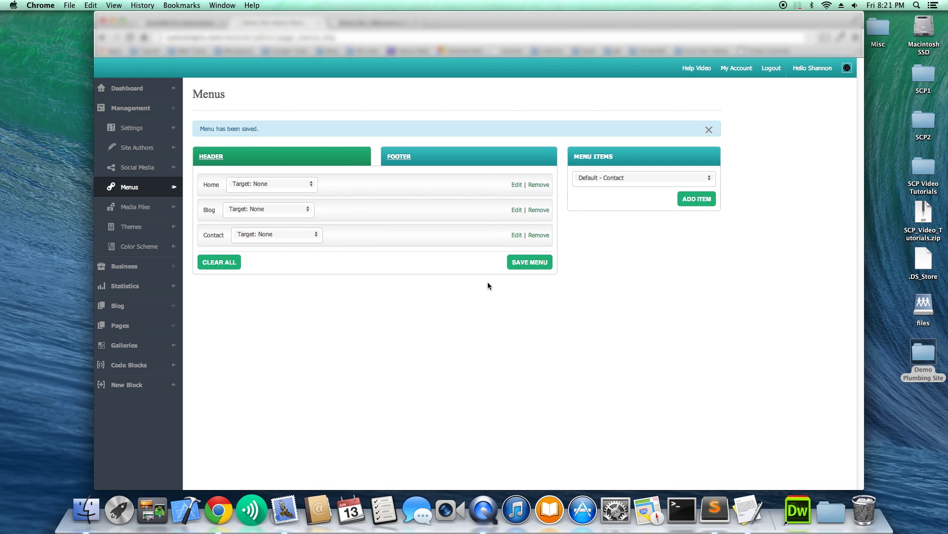
click(370, 23)
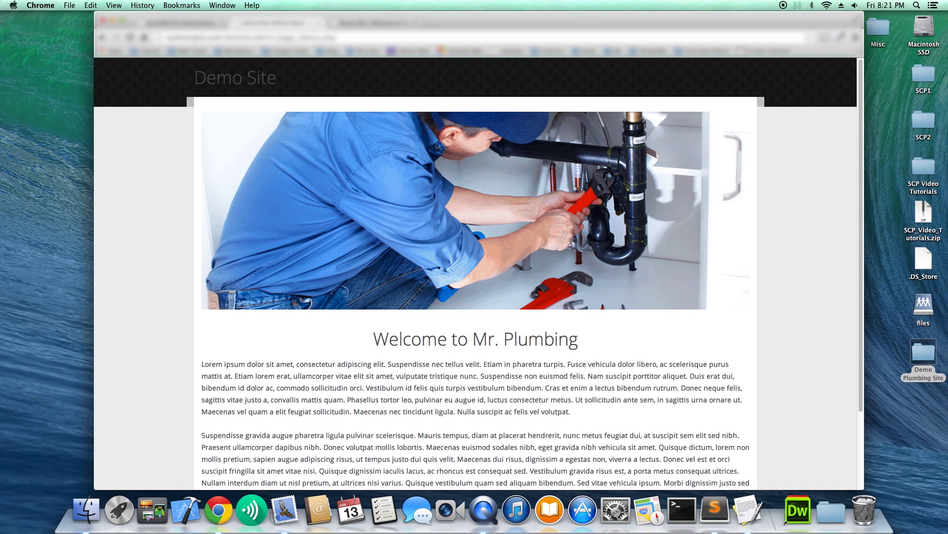
key(super+r)
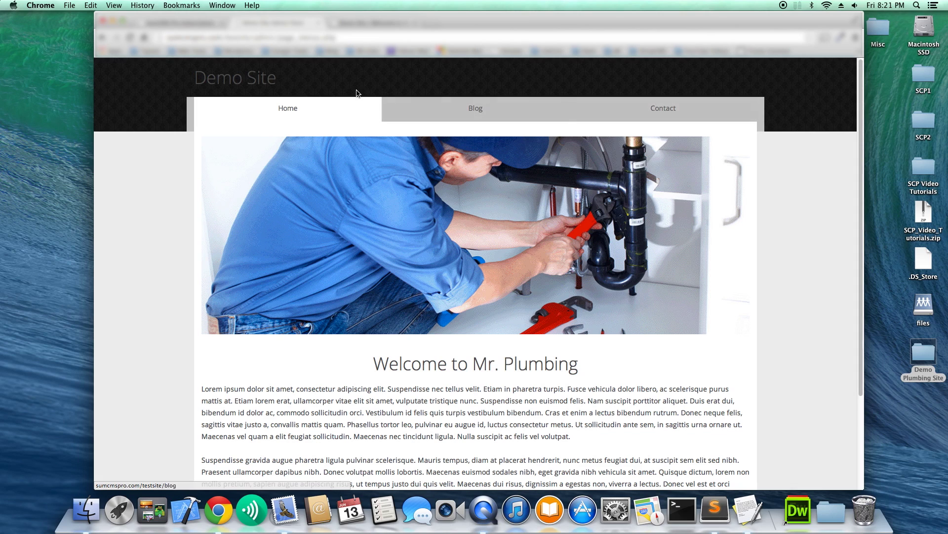
key(ctrl+shift+Tab)
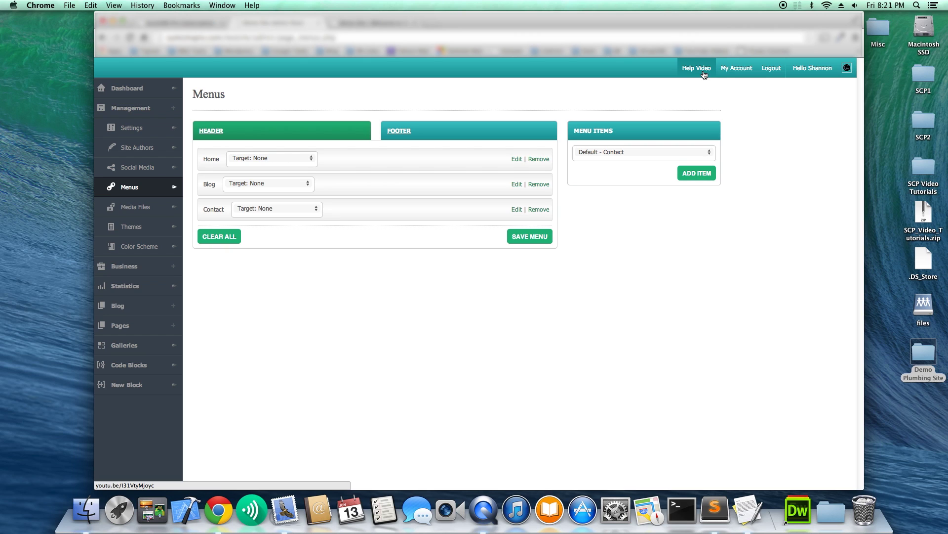
Move Blog below Contact, save the header menu, and reload the Demo Site to check.
drag(341, 183, 343, 210)
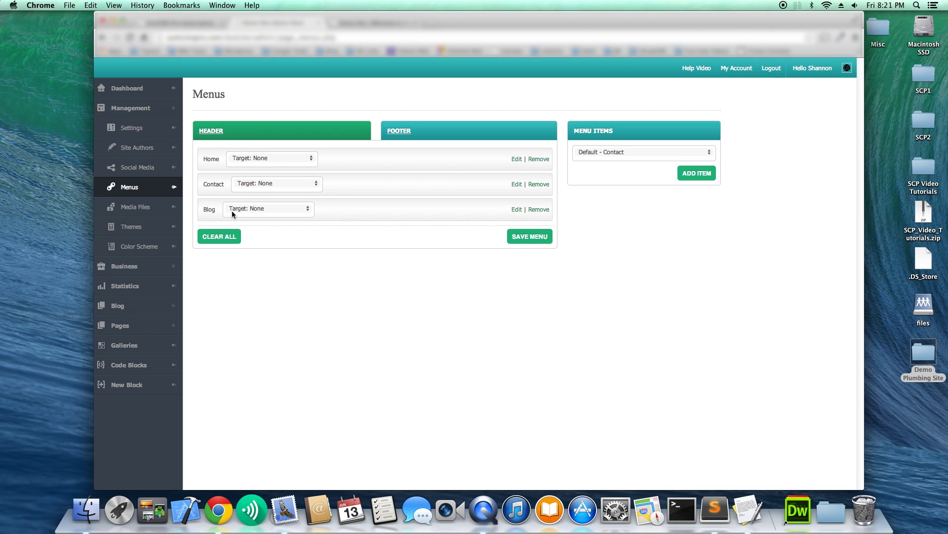
click(525, 239)
click(277, 23)
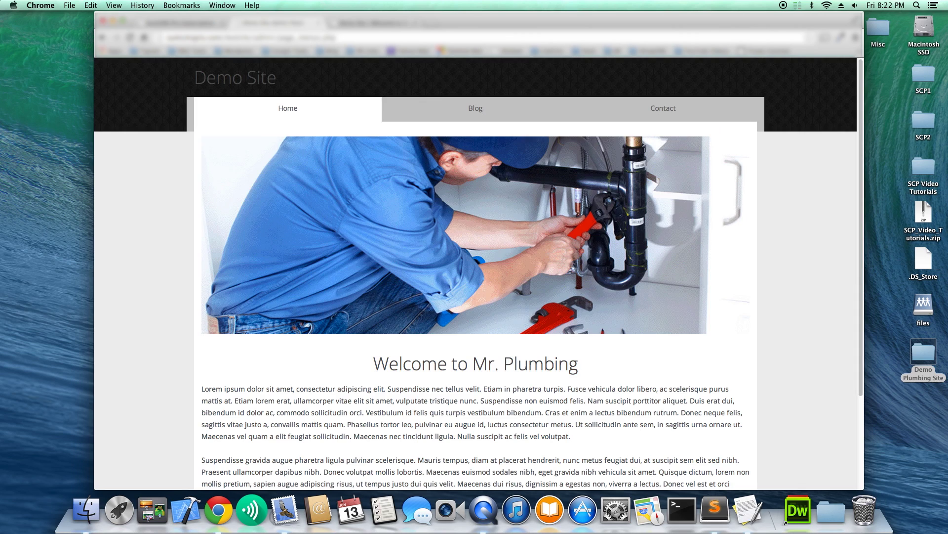
key(super+r)
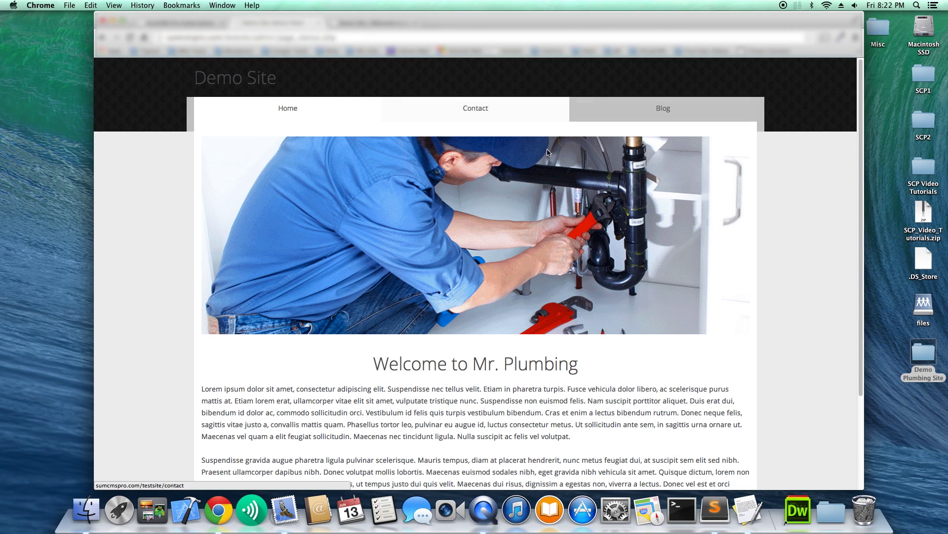
scroll(502, 221, down, 3)
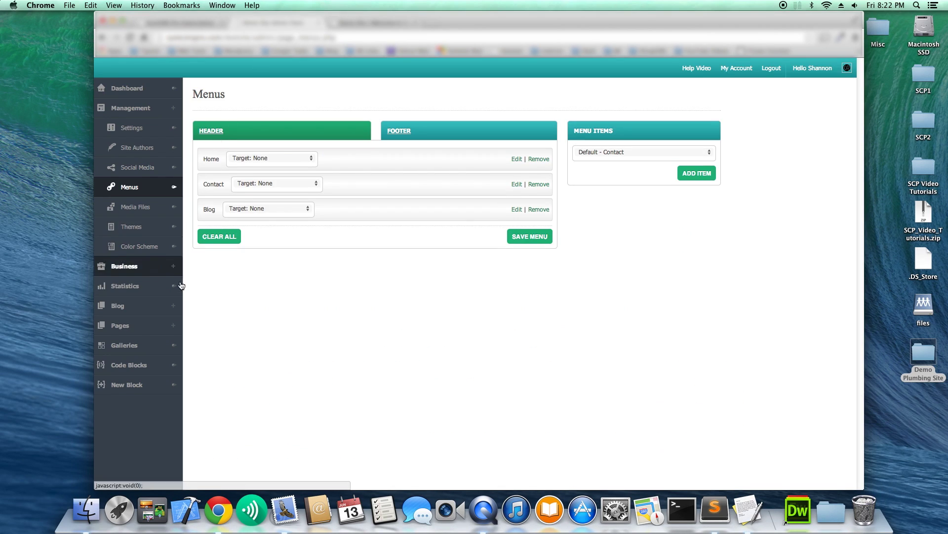
Start a new page and title it Services.
click(139, 326)
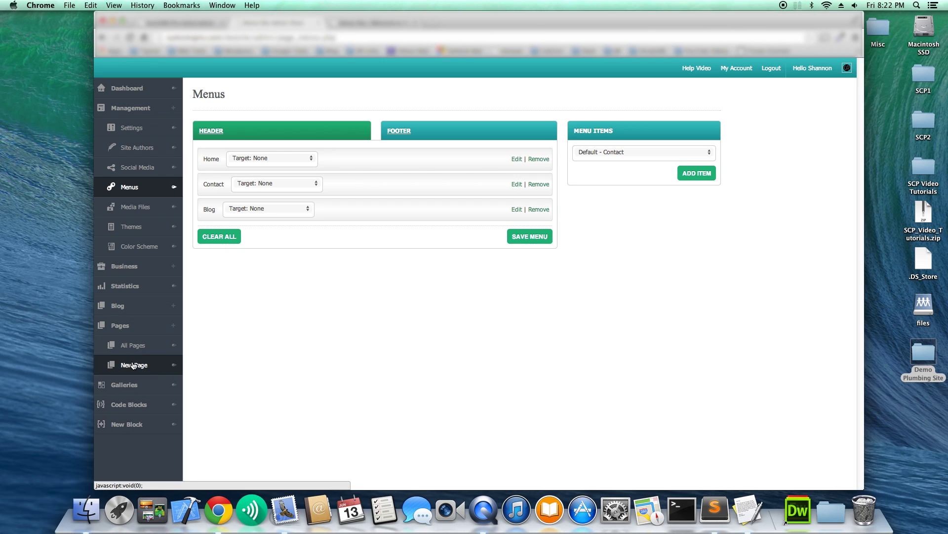
click(134, 365)
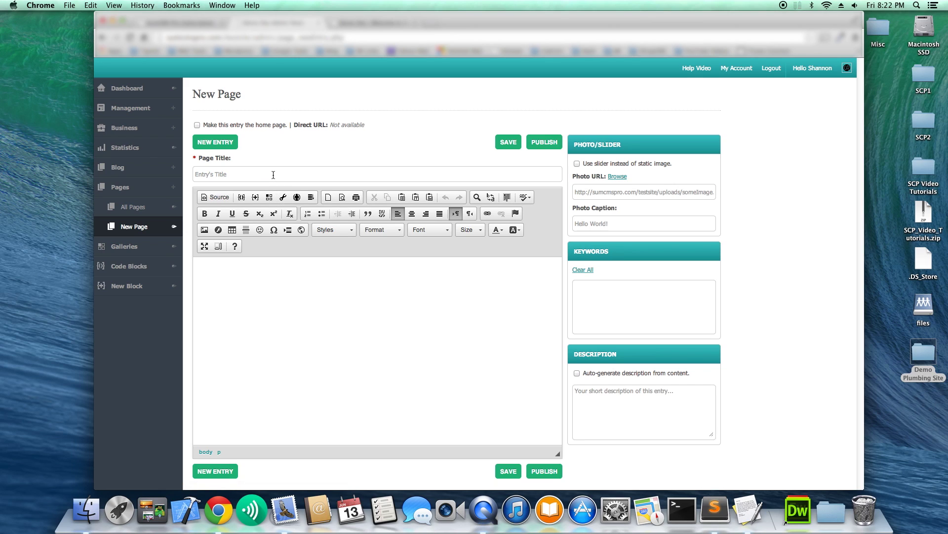
text(Services)
Copy the first paragraph of the Demo Plumbing Site Text file into the page body.
double_click(919, 354)
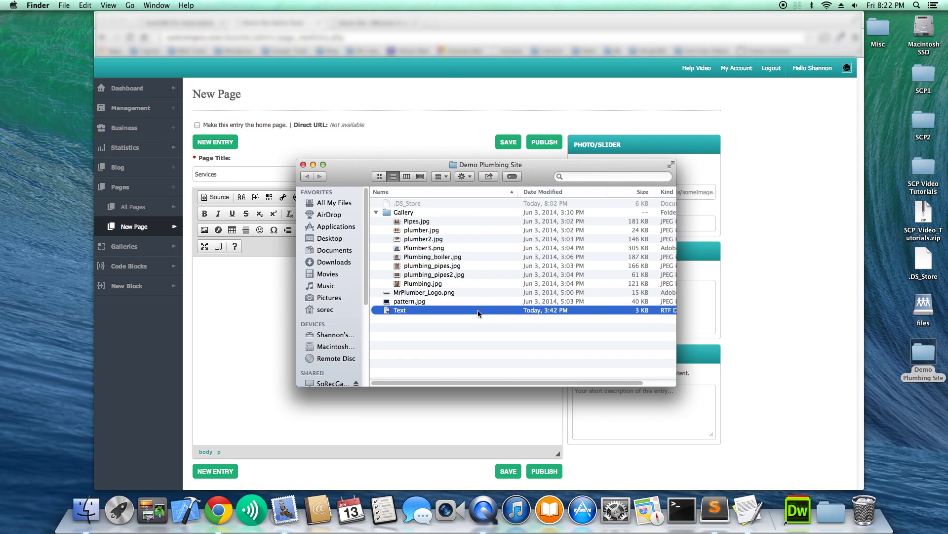
double_click(450, 310)
drag(169, 112, 119, 75)
key(super+c)
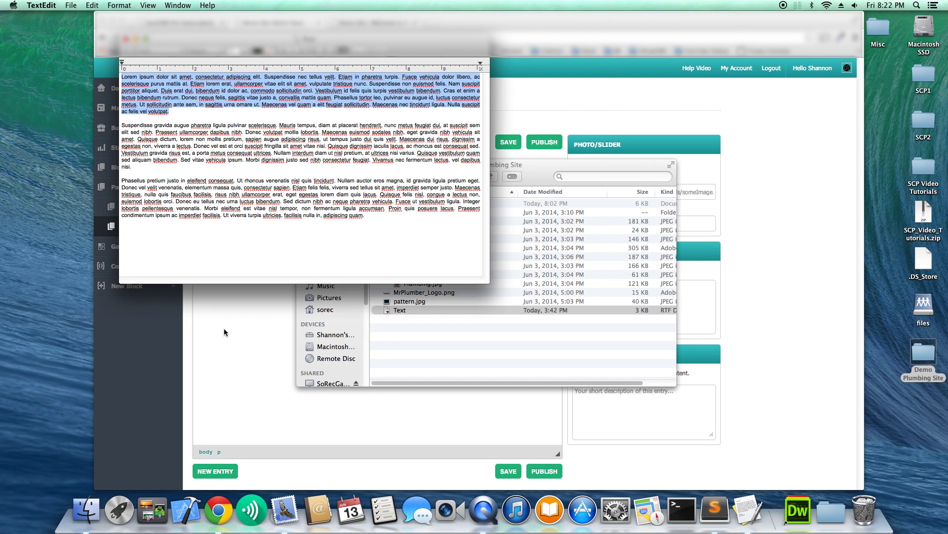
click(226, 334)
click(242, 294)
key(super+v)
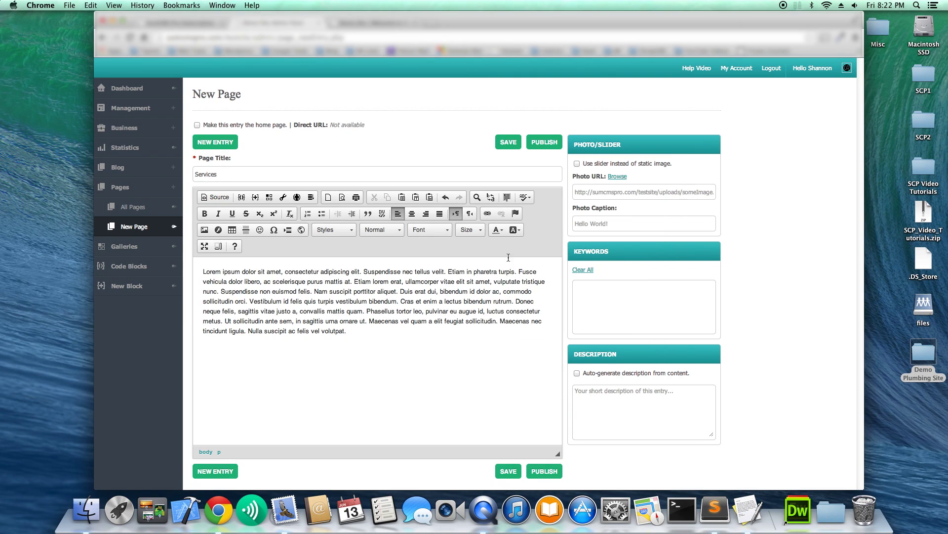
Set Plumbing.jpg as the page photo and add the keywords test and site.
click(617, 176)
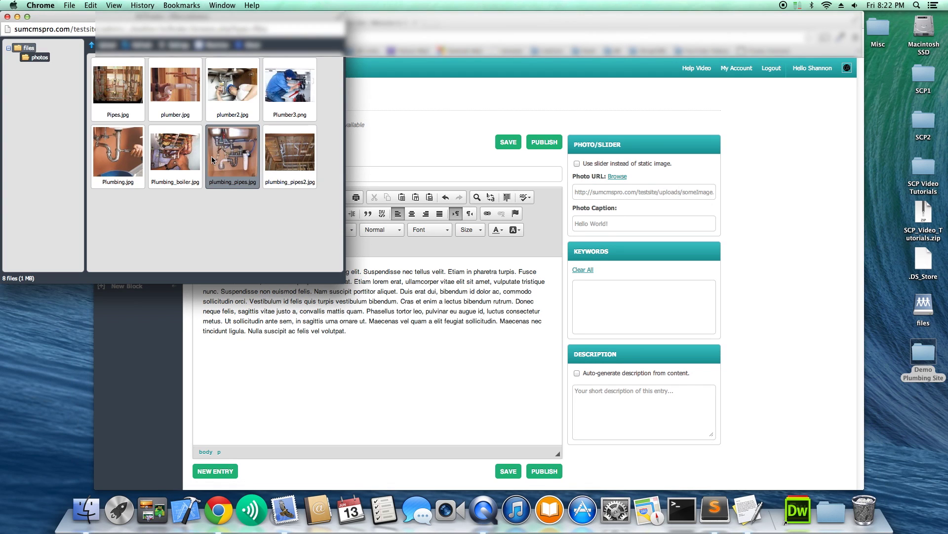
double_click(119, 154)
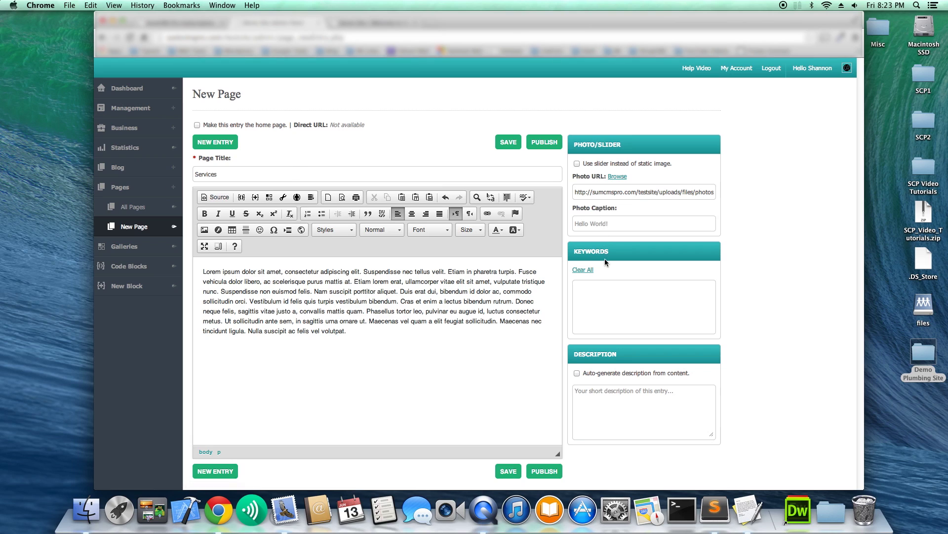
click(598, 288)
text(test)
key(Return)
text(sit)
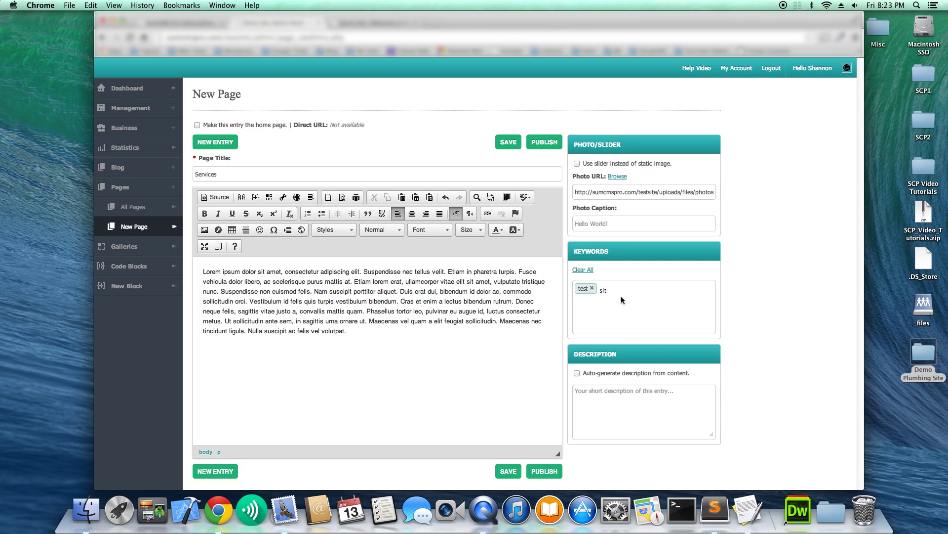
text(e)
key(Return)
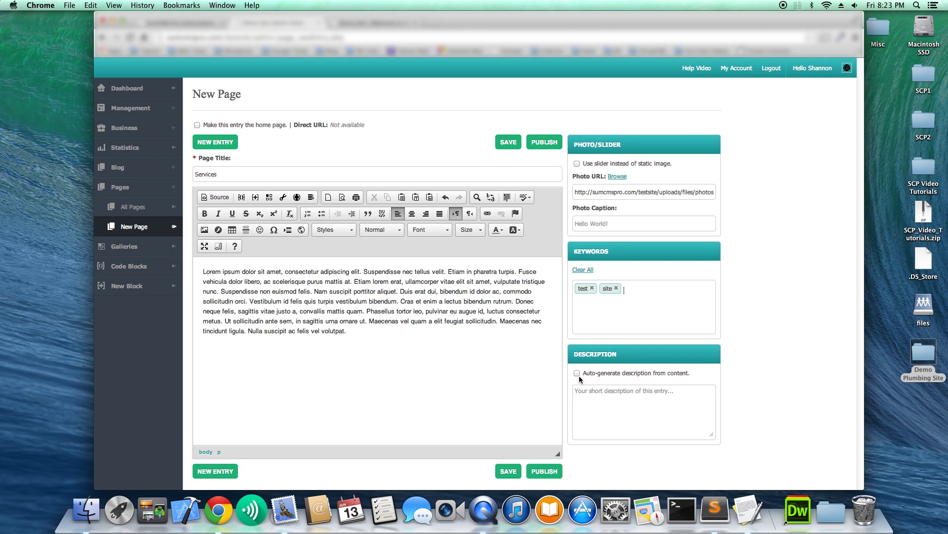
Copy the body's opening sentences into the description and publish the Services page.
drag(399, 295, 200, 269)
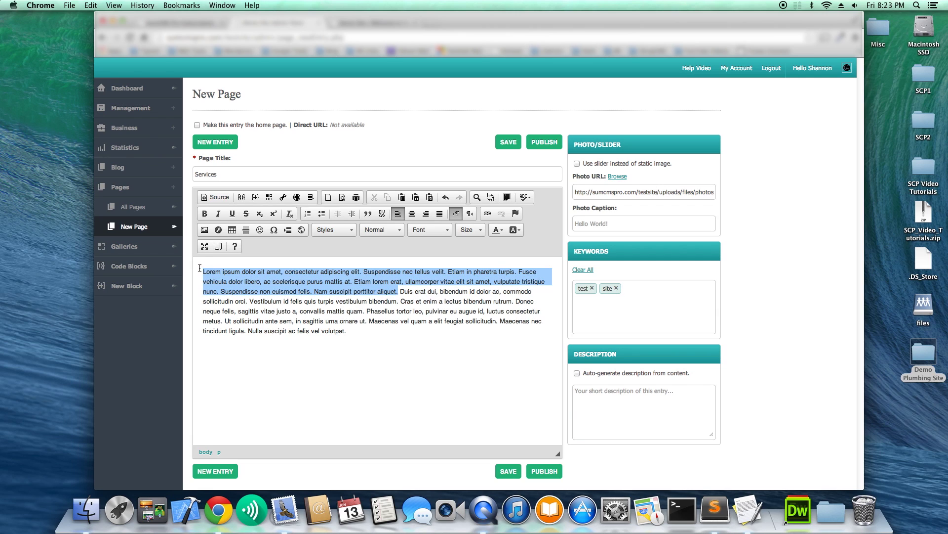
key(super+c)
key(super+v)
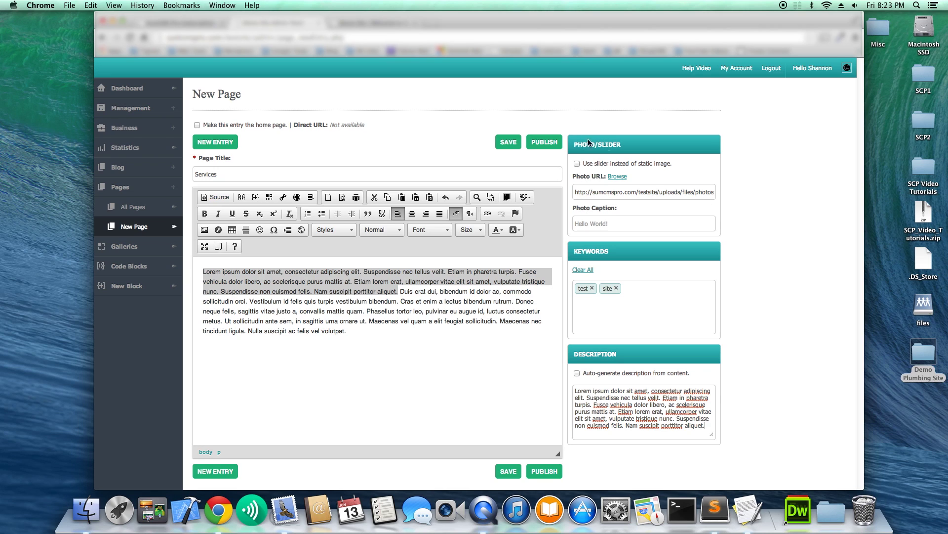
click(534, 145)
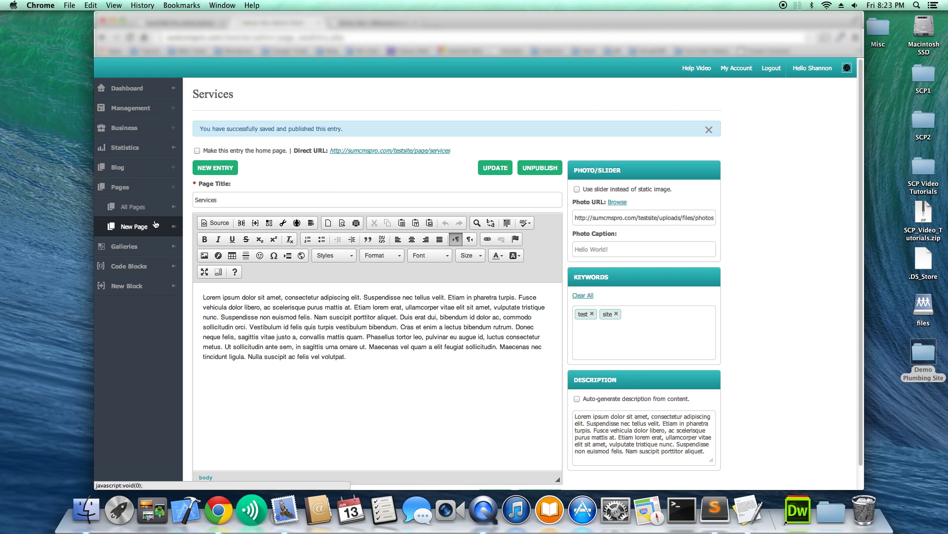
Start a new entry with the placeholder paragraph pasted twice in the body and once as description.
click(228, 170)
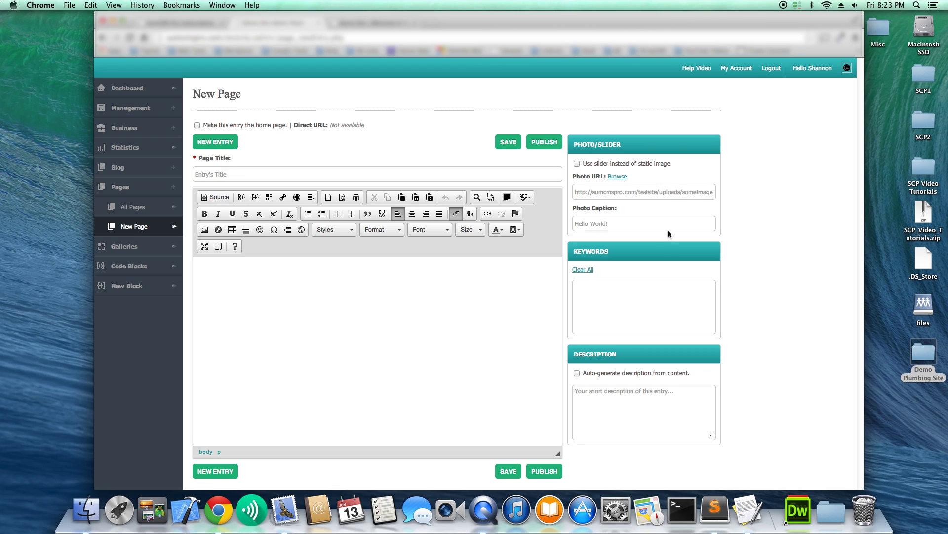
click(408, 282)
key(super+v)
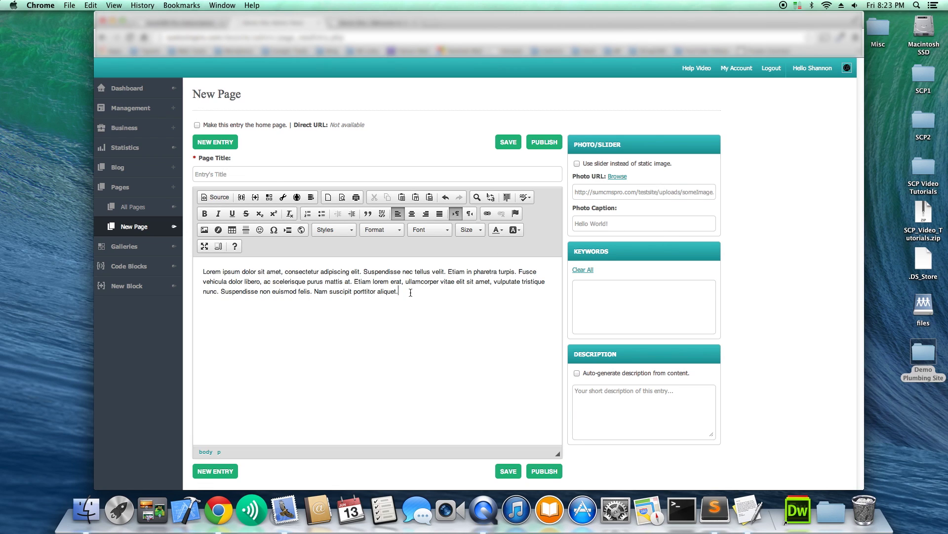
key(super+v)
click(622, 397)
key(super+v)
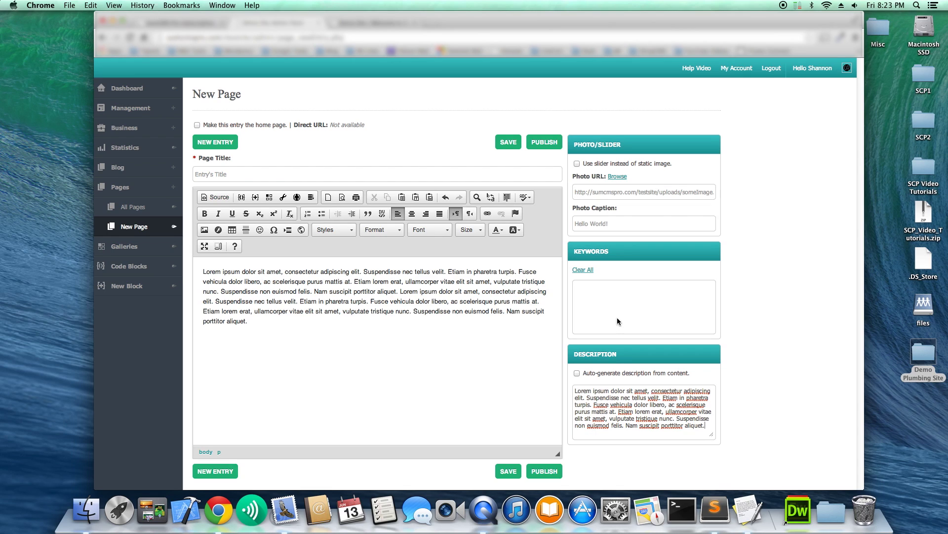
Add the keywords test, site and demo to the page.
click(605, 304)
text(test)
click(608, 300)
text(site)
key(Return)
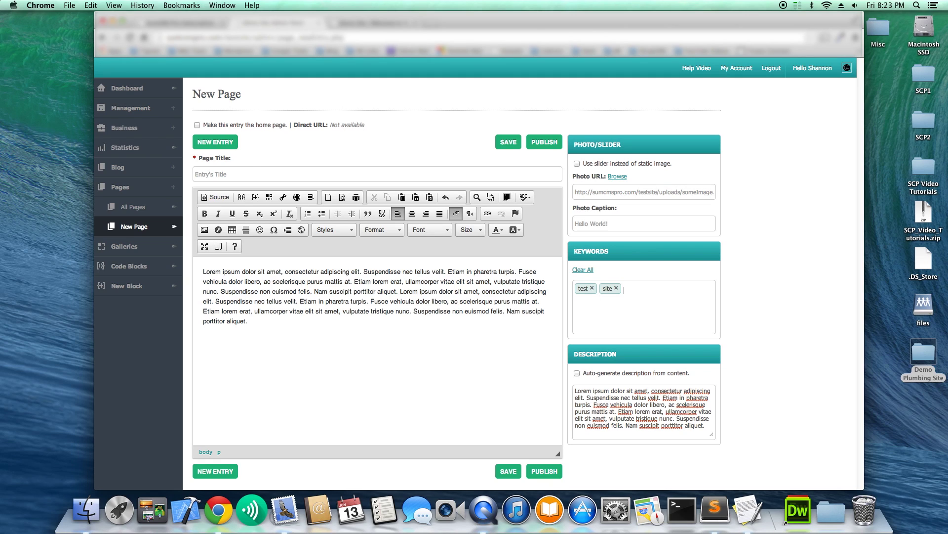
text(demo)
key(Return)
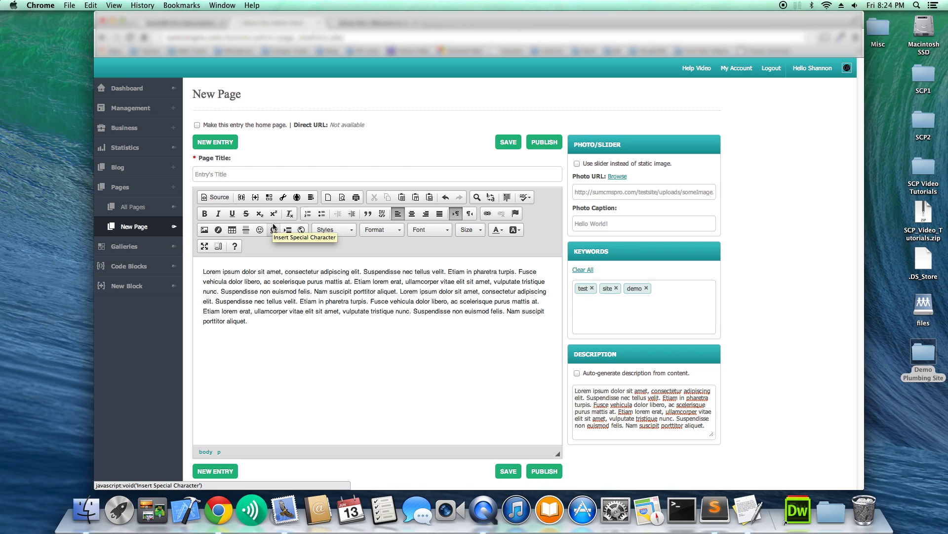
Title the page Portfolio, choose a photo from the photos folder, and publish it.
click(234, 176)
text(P)
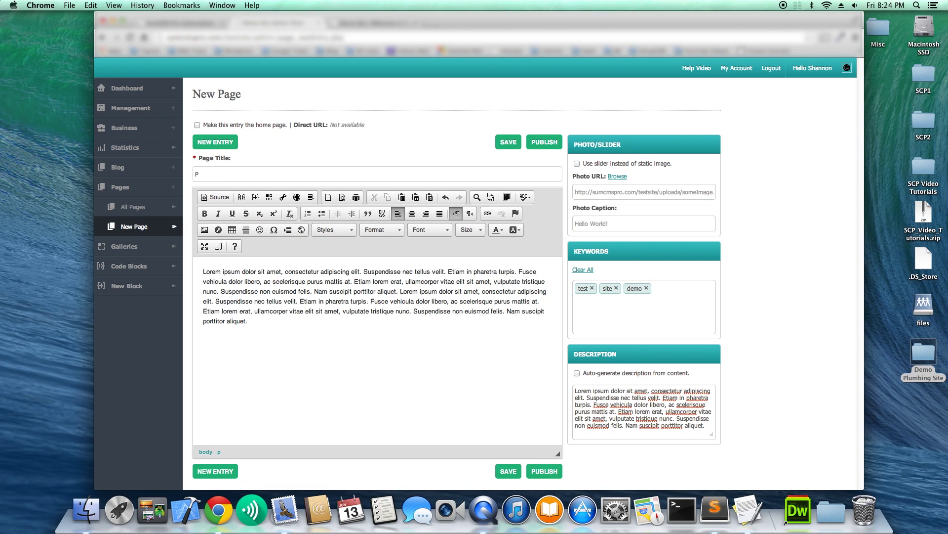
text(ortfolio)
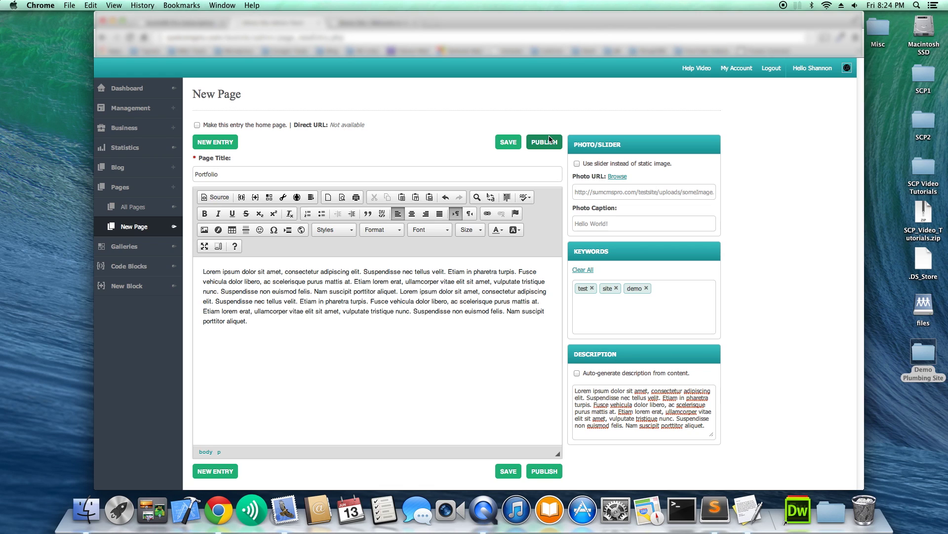
click(618, 178)
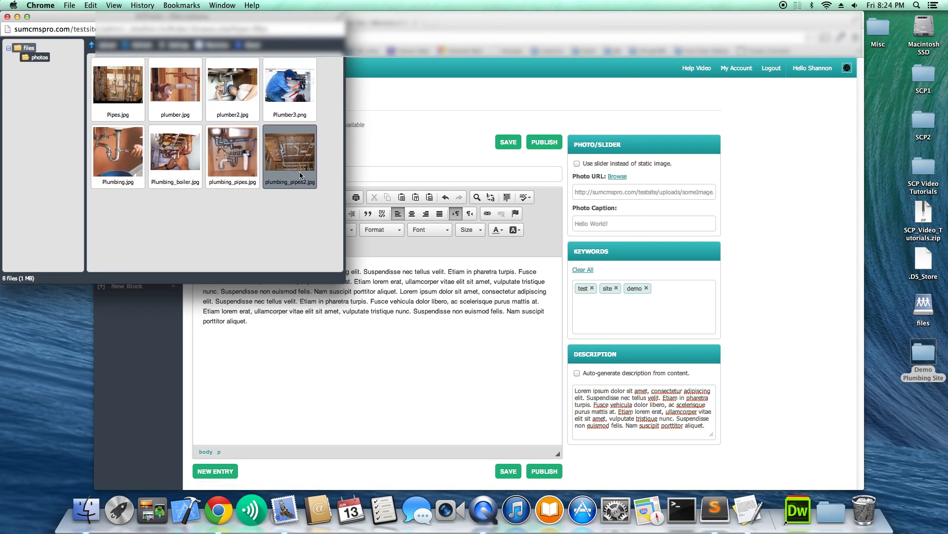
double_click(184, 83)
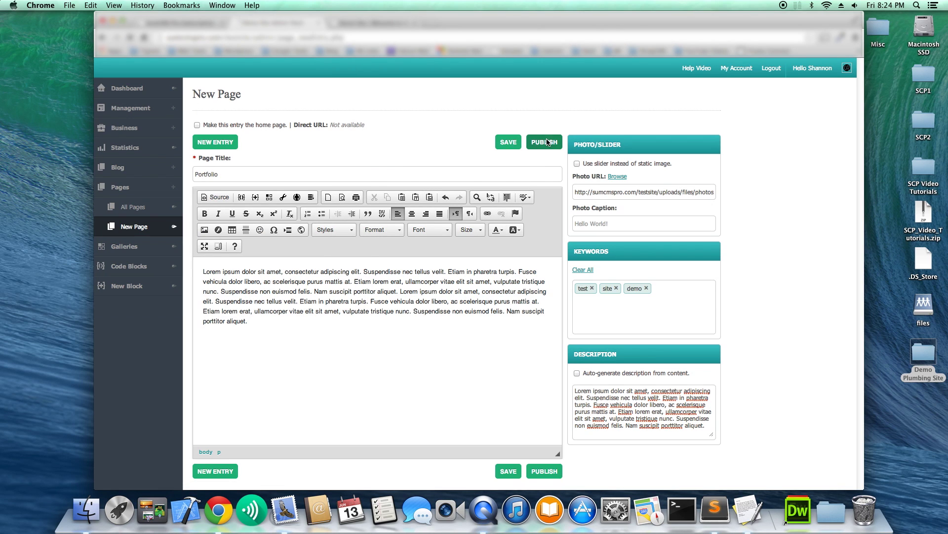
click(546, 142)
click(715, 131)
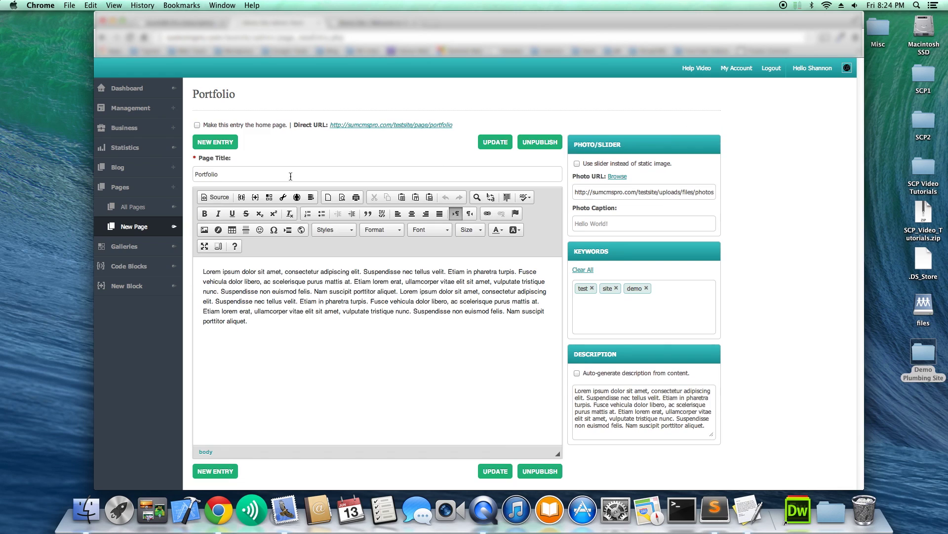
Review All Pages, reload the live Demo Site, then go to Management > Menus.
click(156, 211)
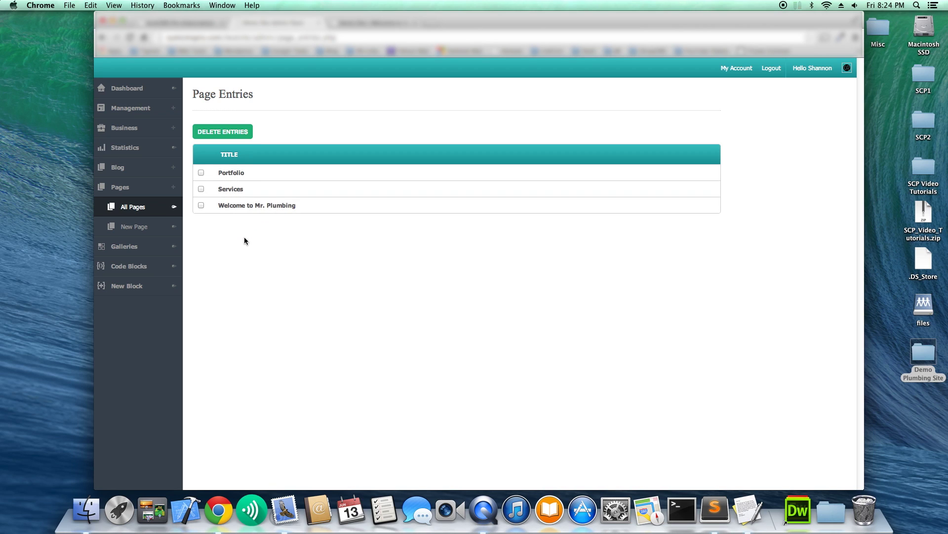
mouse_move(248, 206)
click(368, 22)
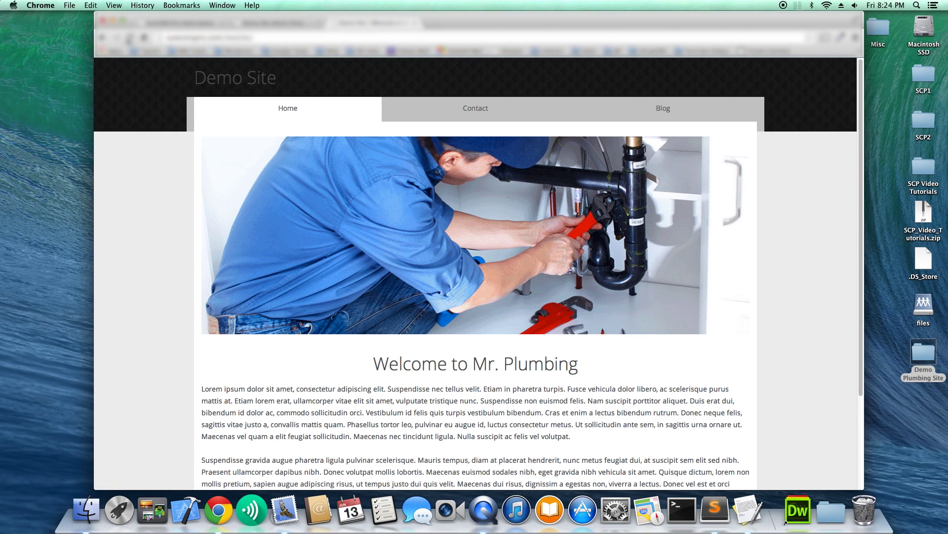
click(130, 38)
click(279, 22)
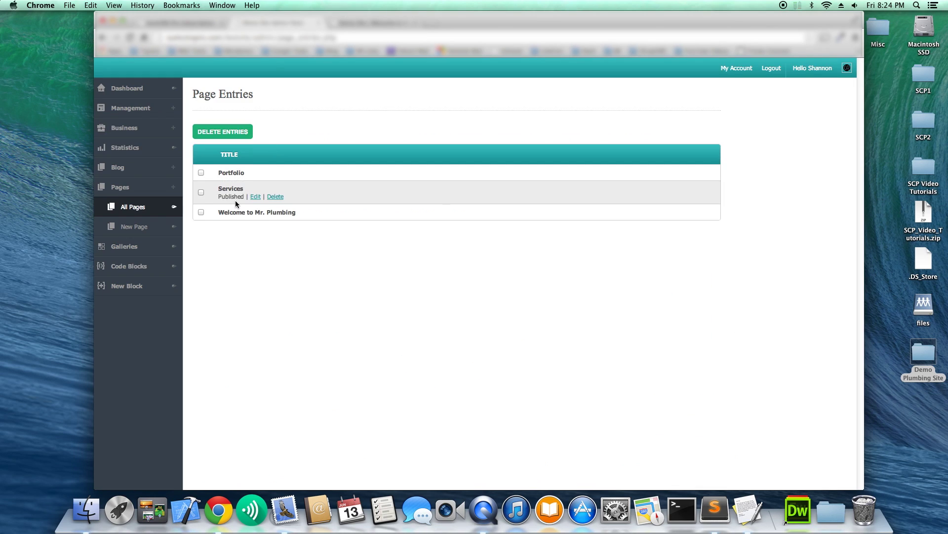
click(126, 108)
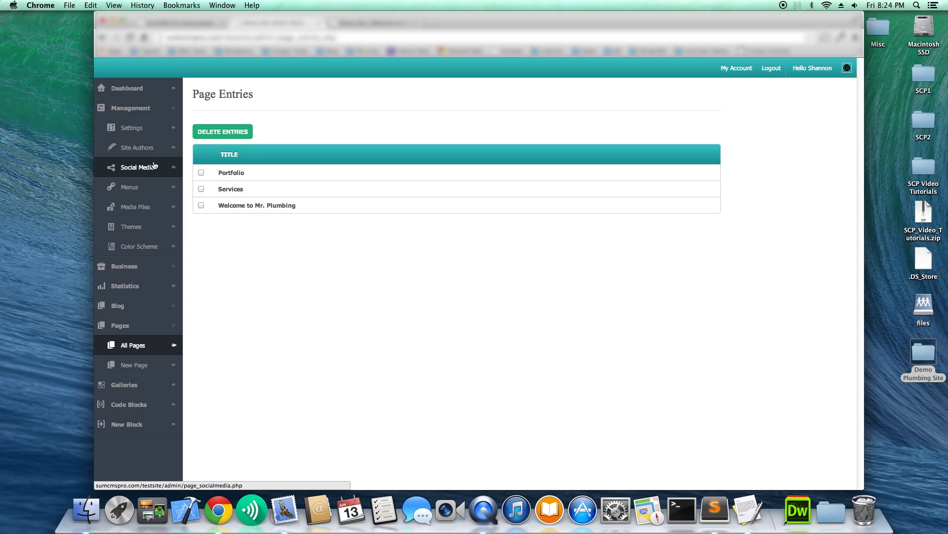
click(125, 187)
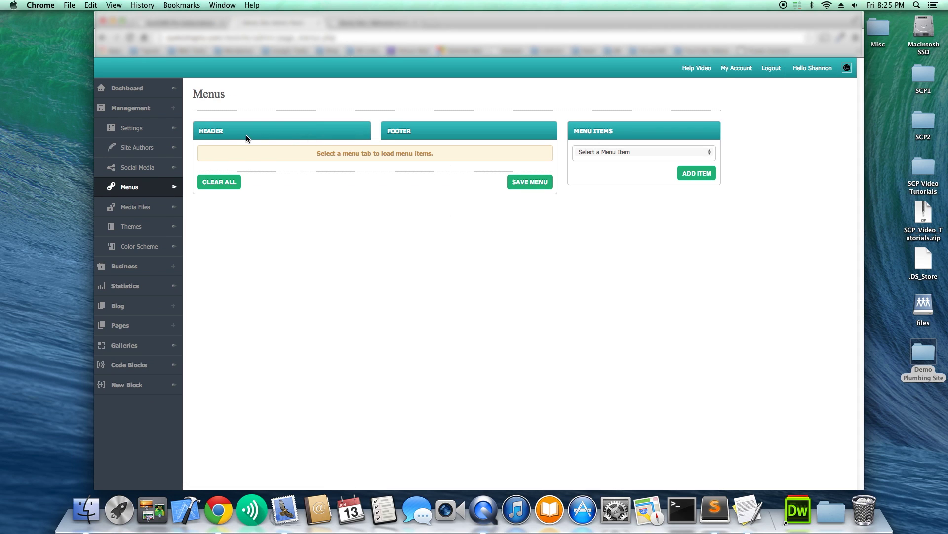
Add the Services and Portfolio pages as items in the Header menu.
click(219, 135)
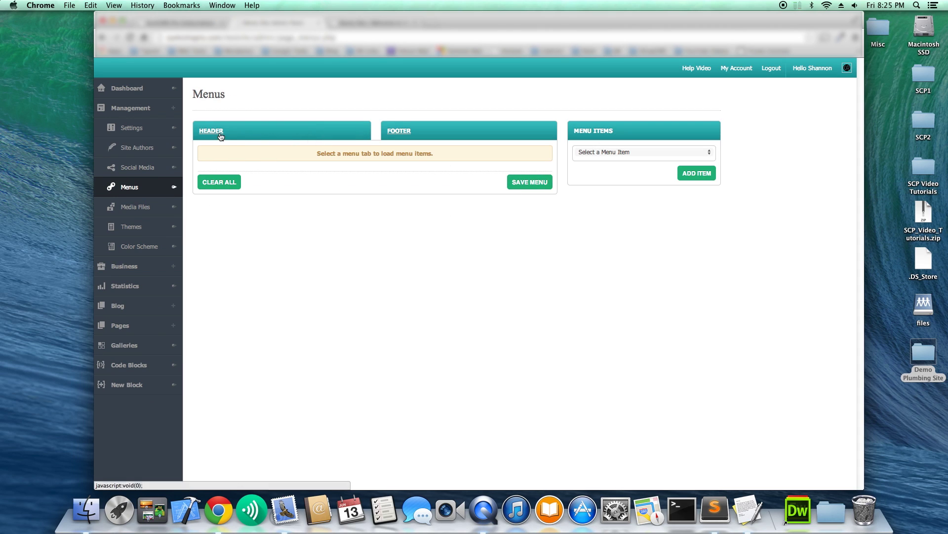
click(687, 153)
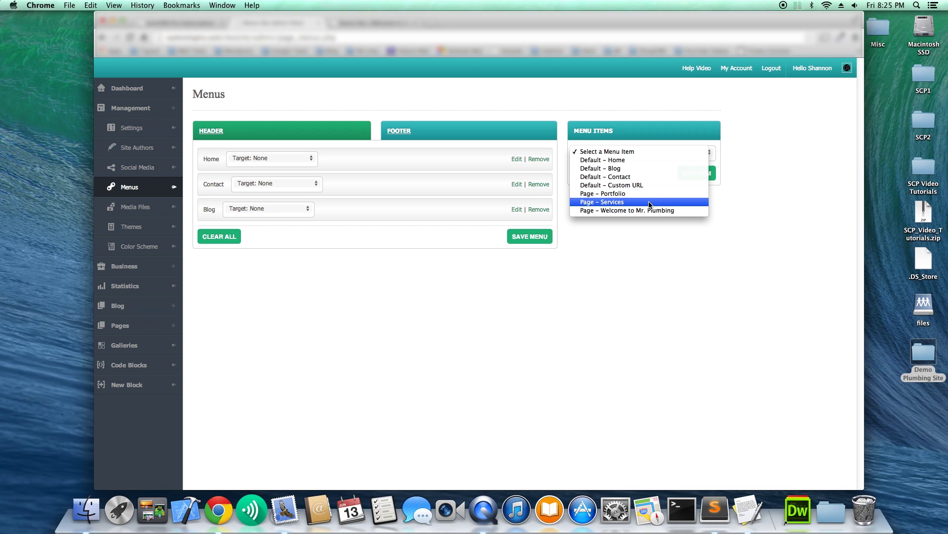
click(621, 201)
click(696, 173)
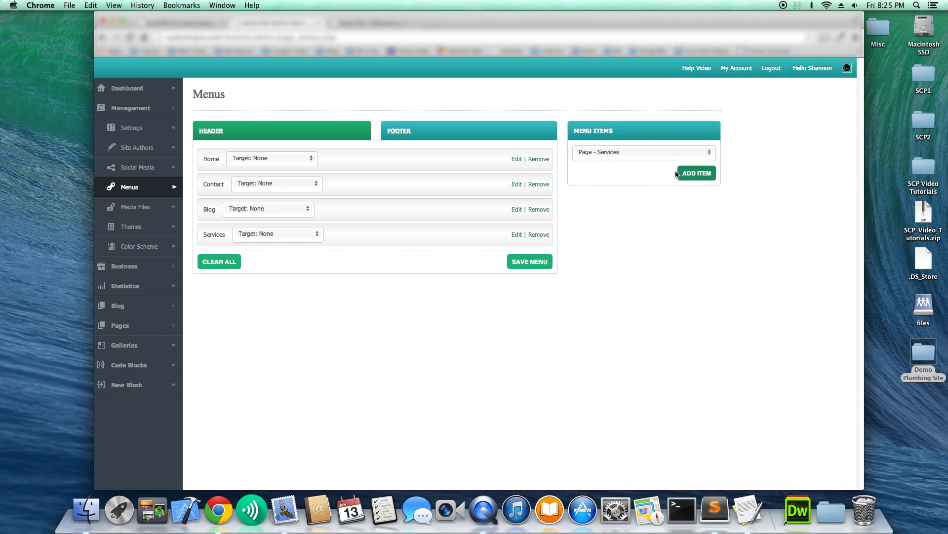
click(637, 154)
click(635, 143)
click(697, 173)
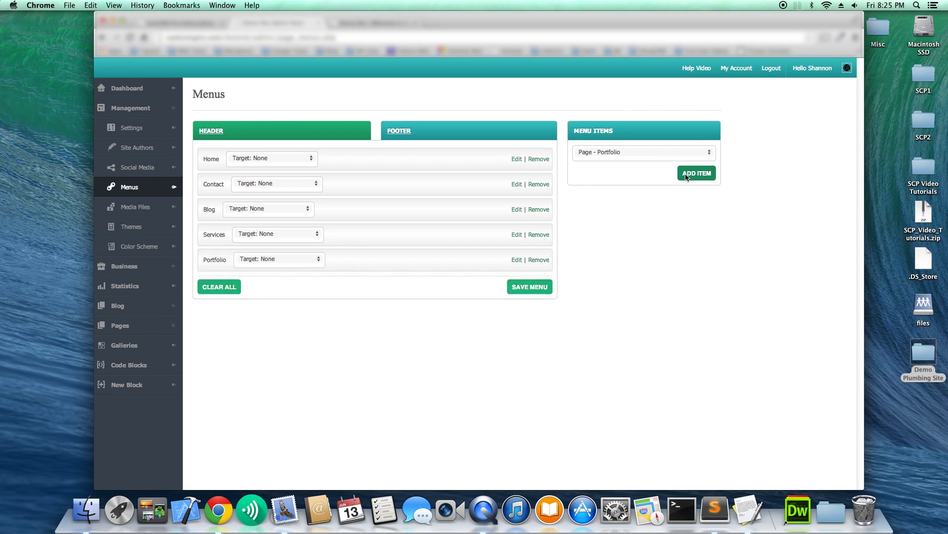
Move Contact to the end, save the header menu, and reload the live site.
drag(340, 184, 440, 230)
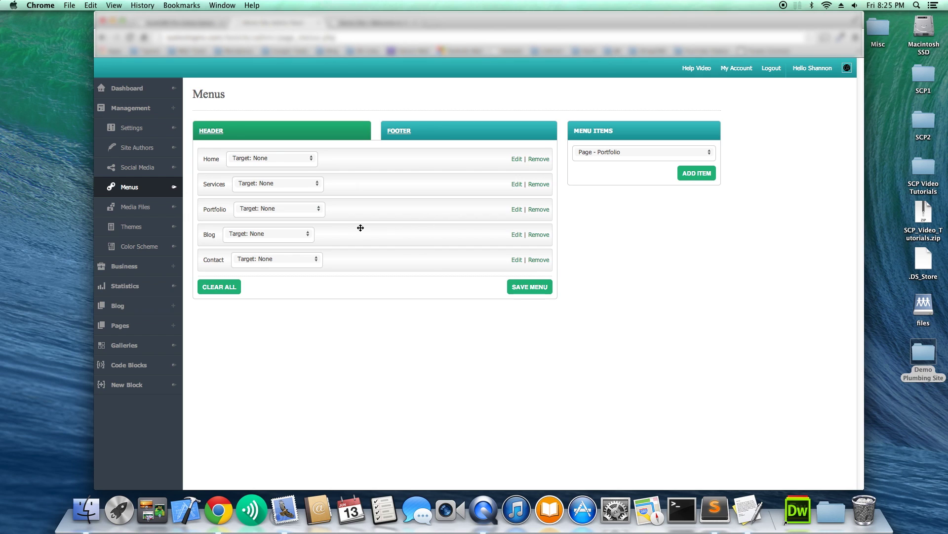
click(533, 290)
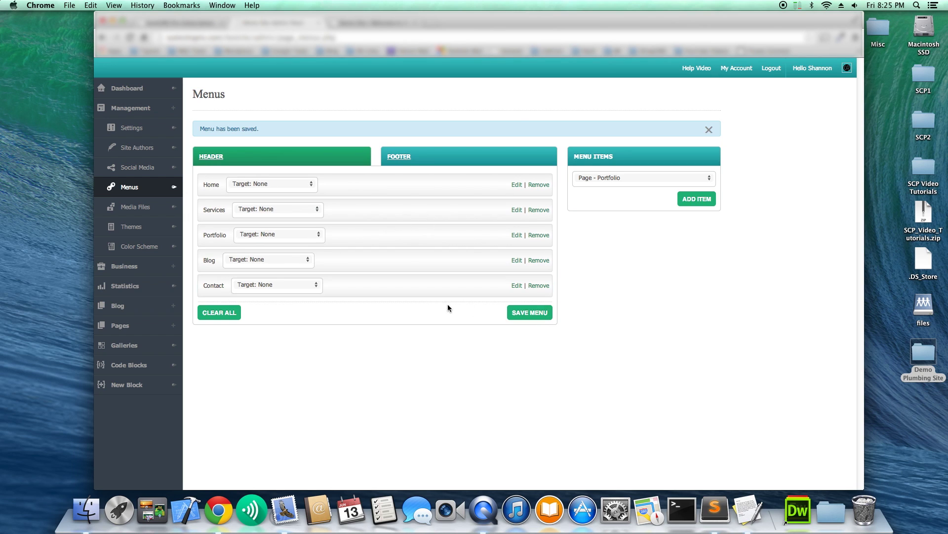
click(373, 23)
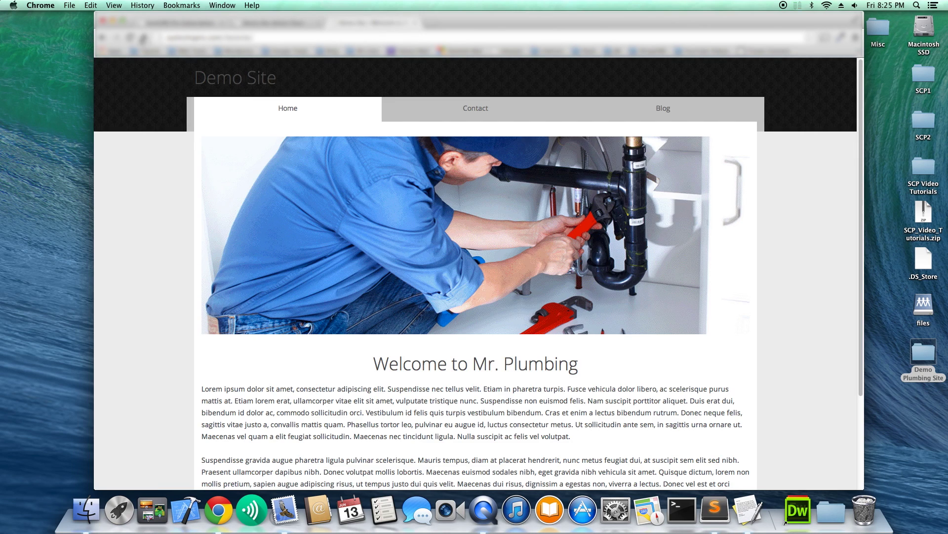
click(130, 37)
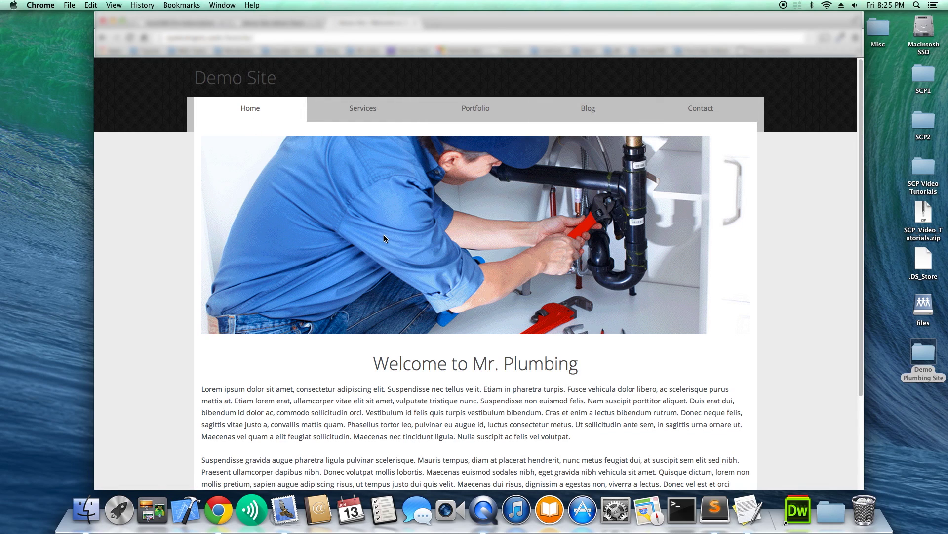
Visit the live site's Services, Portfolio, Blog and Contact pages, then return Home.
click(361, 115)
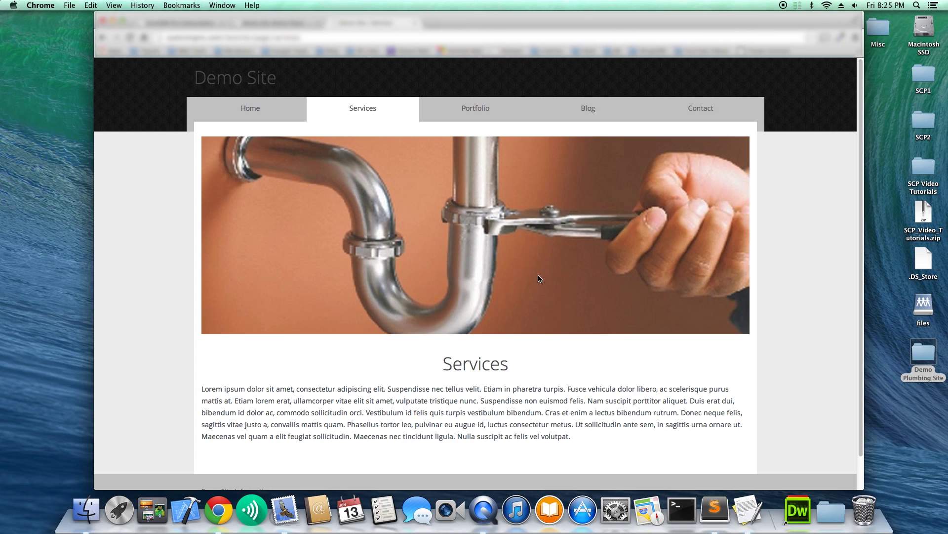
click(478, 126)
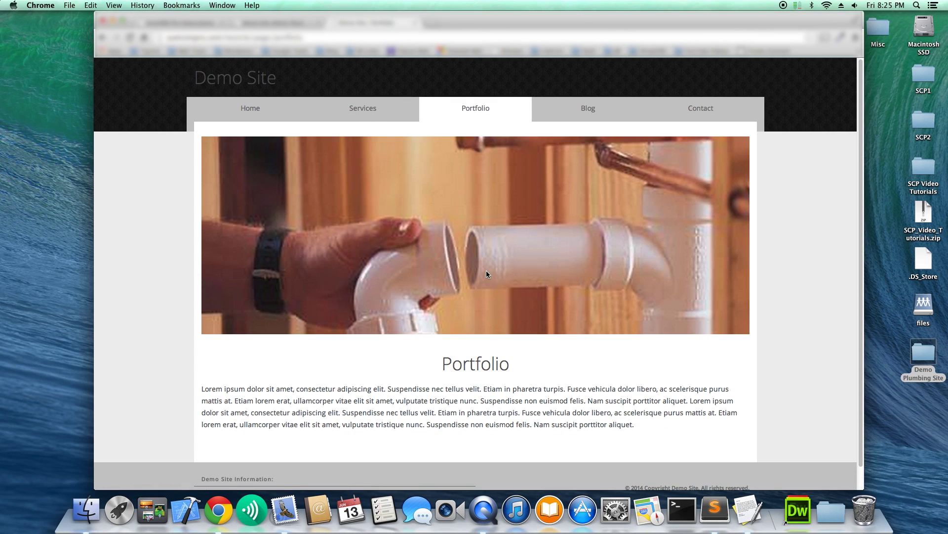
click(572, 113)
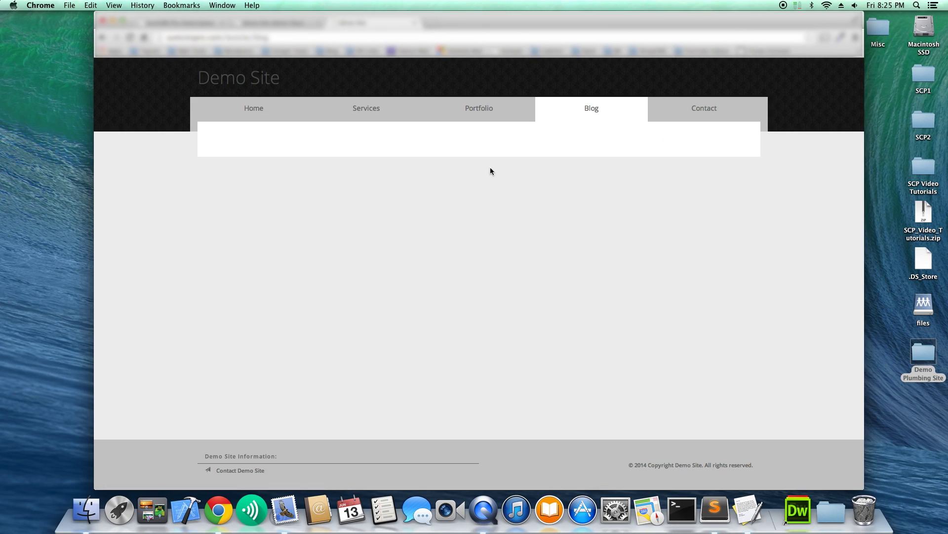
click(712, 110)
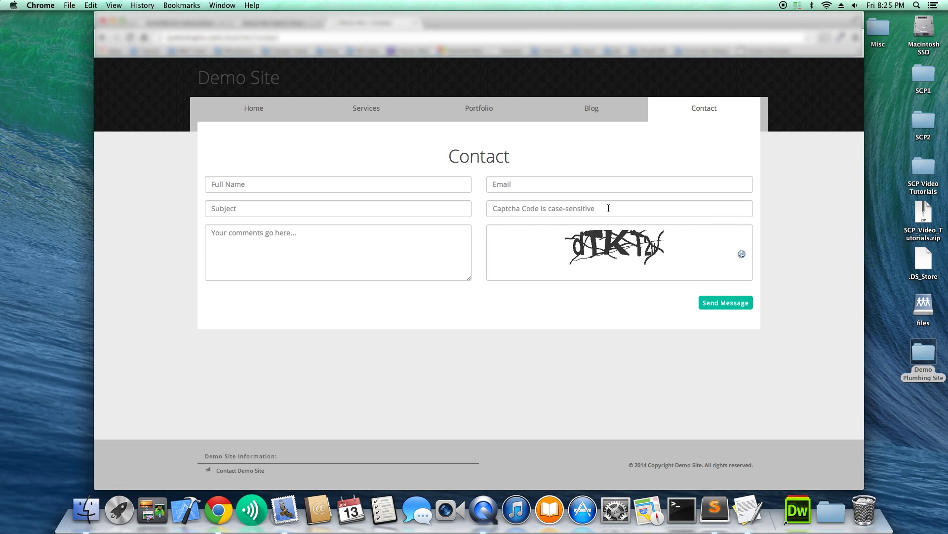
click(244, 117)
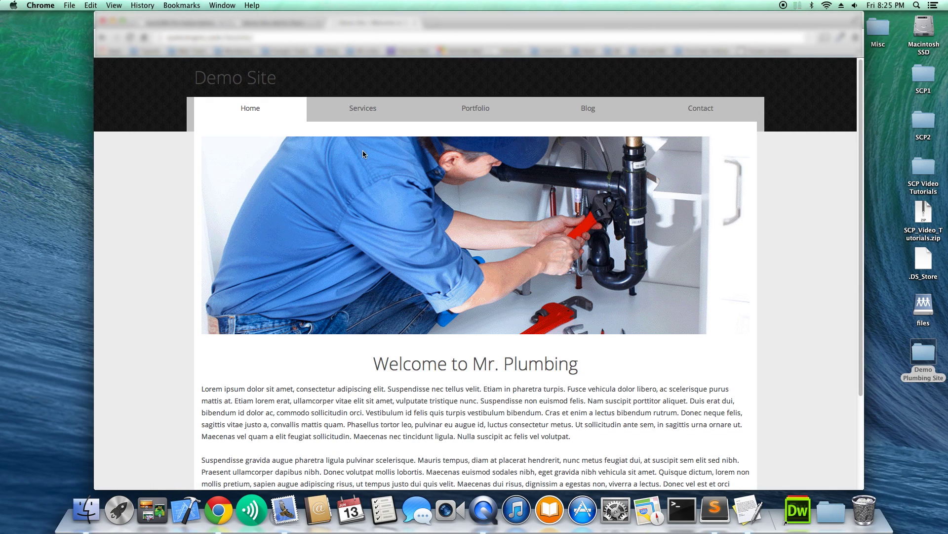
Revisit the Services and Portfolio pages, then return to the CMS admin tab.
click(373, 116)
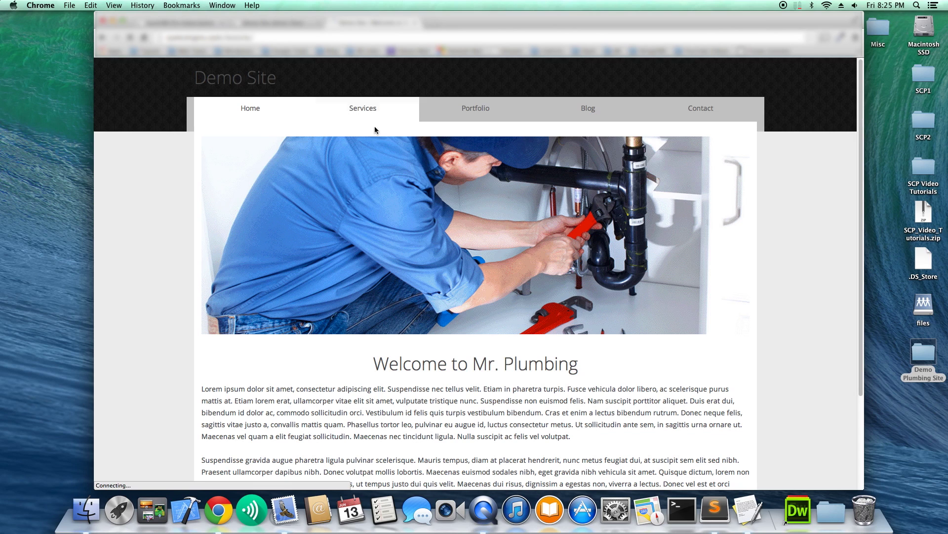
scroll(449, 197, down, 1)
scroll(450, 198, up, 1)
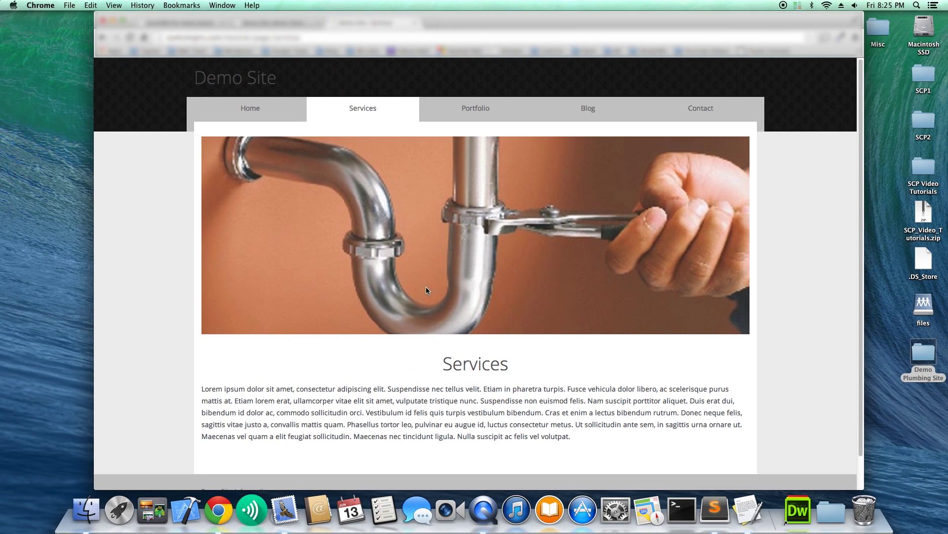
click(482, 107)
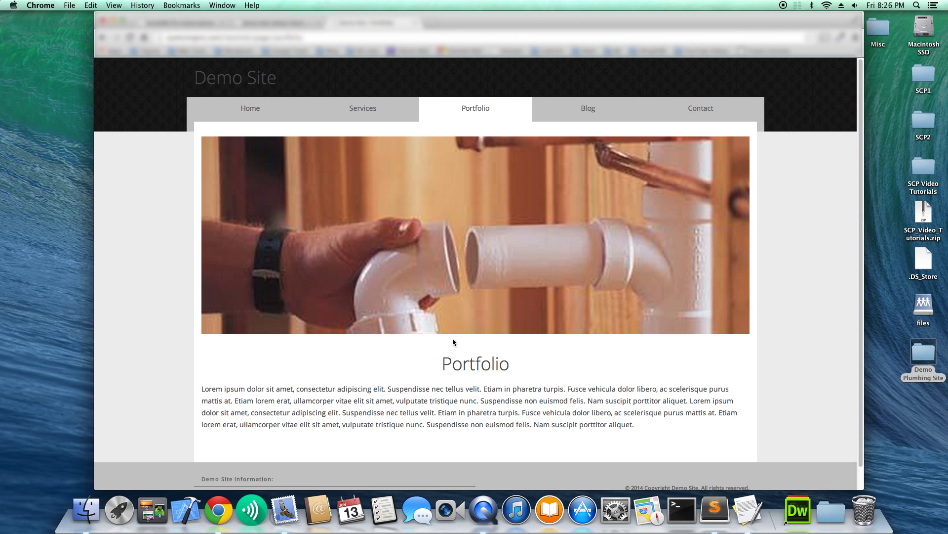
key(ctrl+shift+Tab)
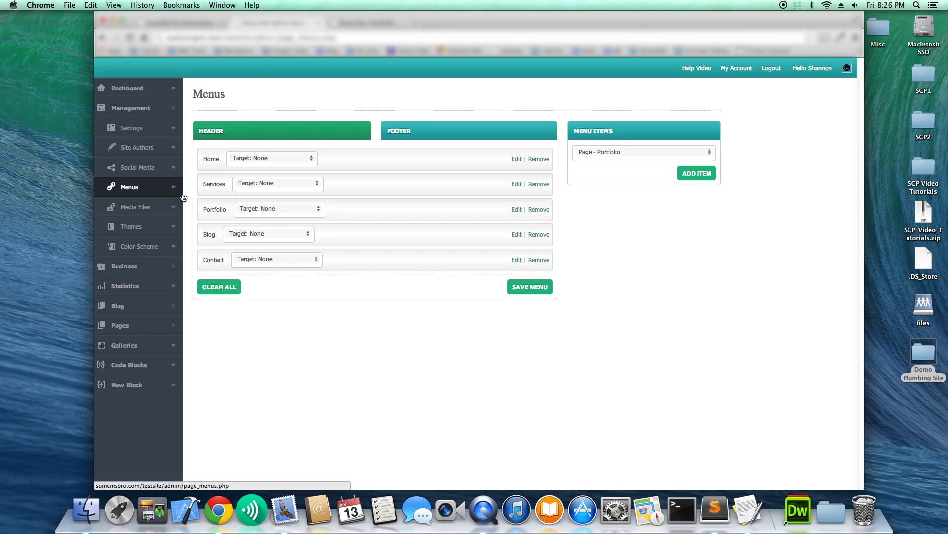
Create a Portfolio gallery using StandardLayout and open its Manage Gallery page.
click(149, 345)
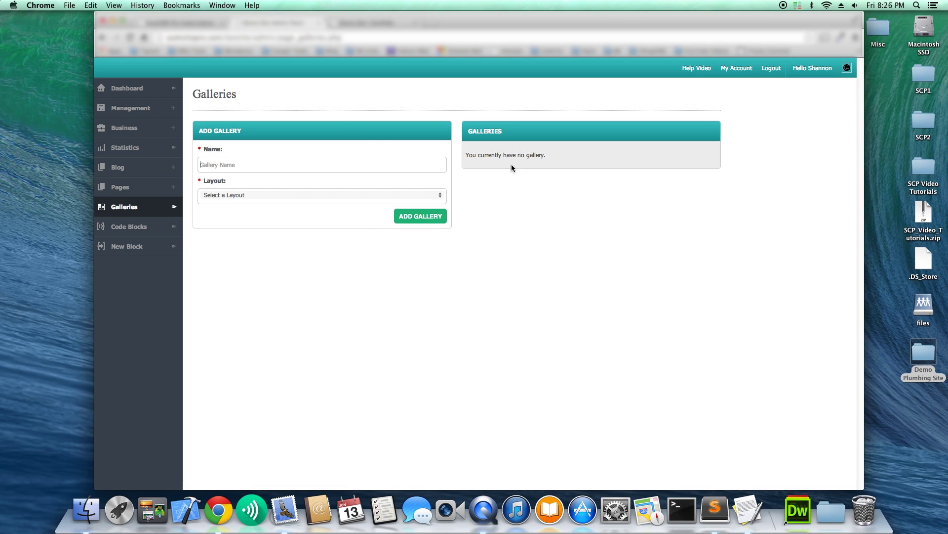
click(275, 172)
text(Portfolio)
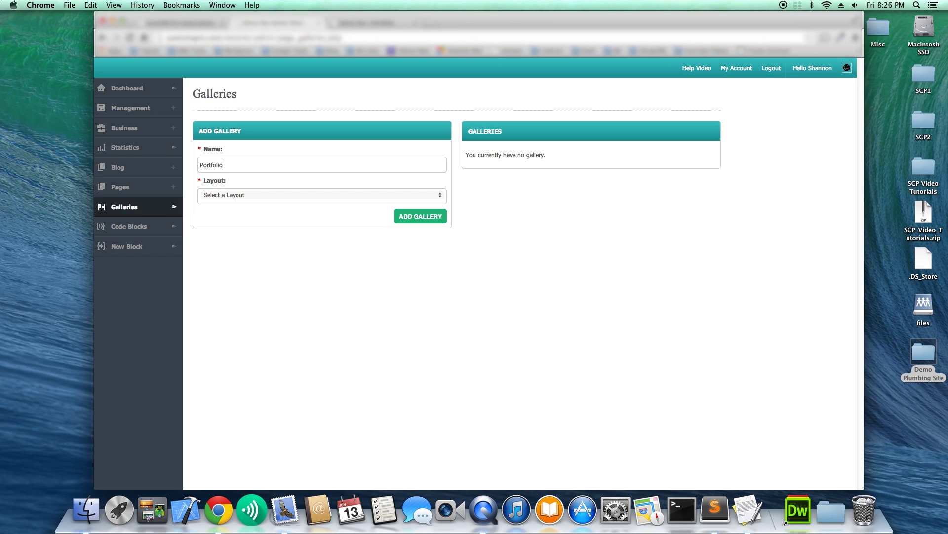
click(279, 190)
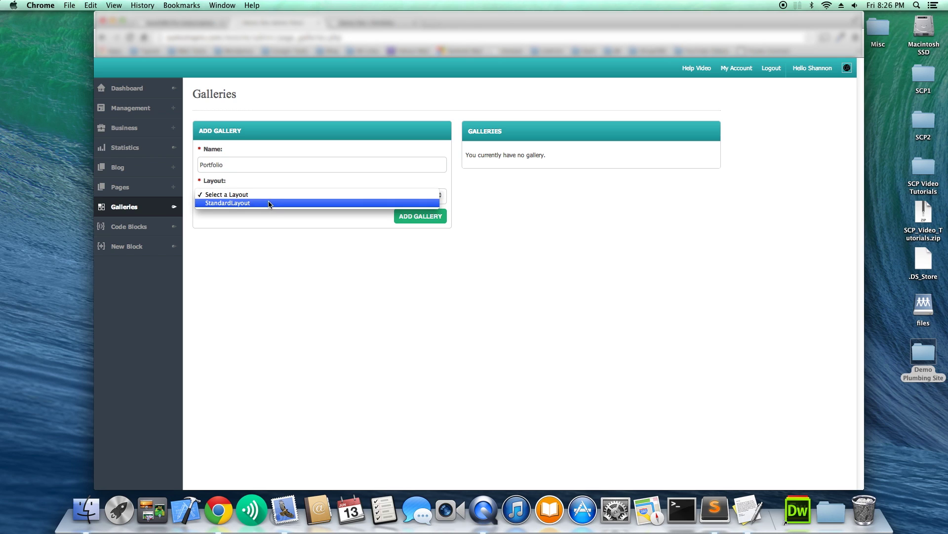
click(271, 203)
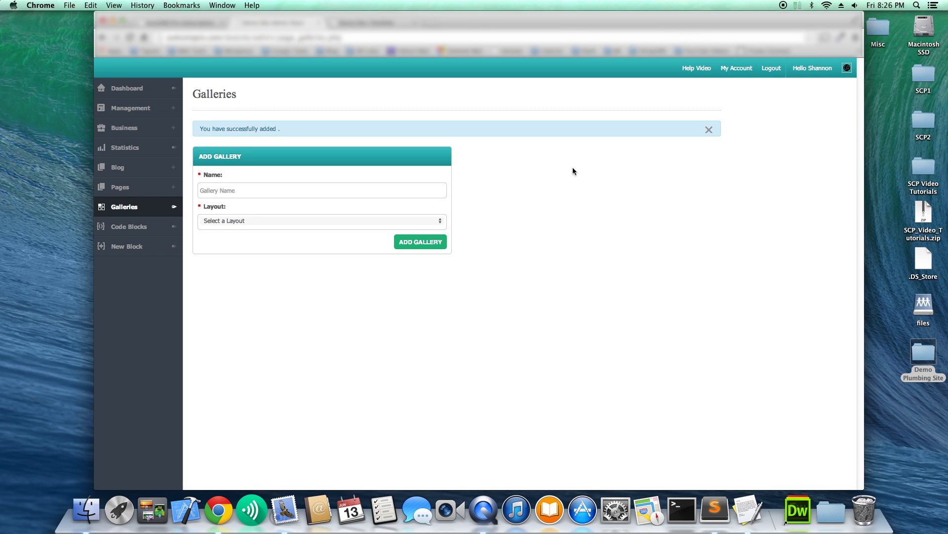
click(682, 177)
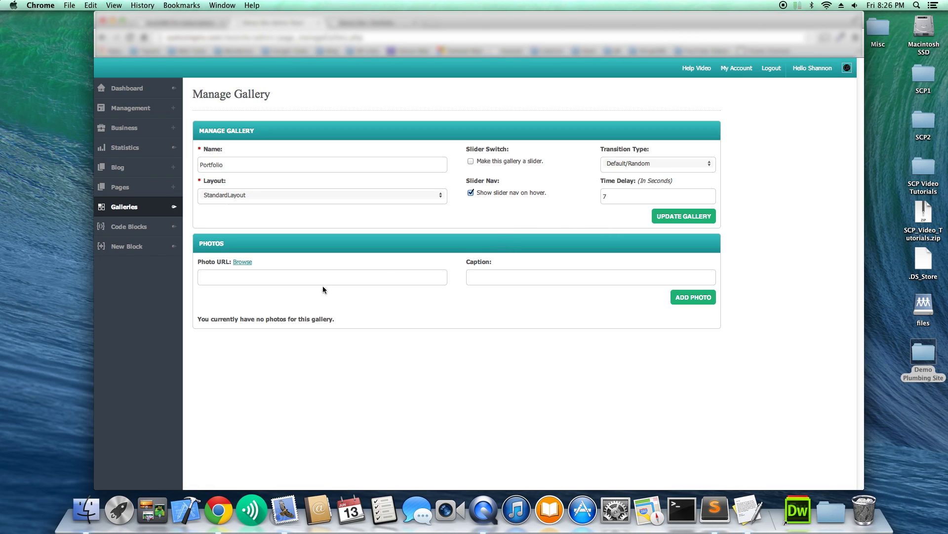
Add Pipes.jpg to the Portfolio gallery, then pick plumber.jpg and focus its caption field.
click(242, 262)
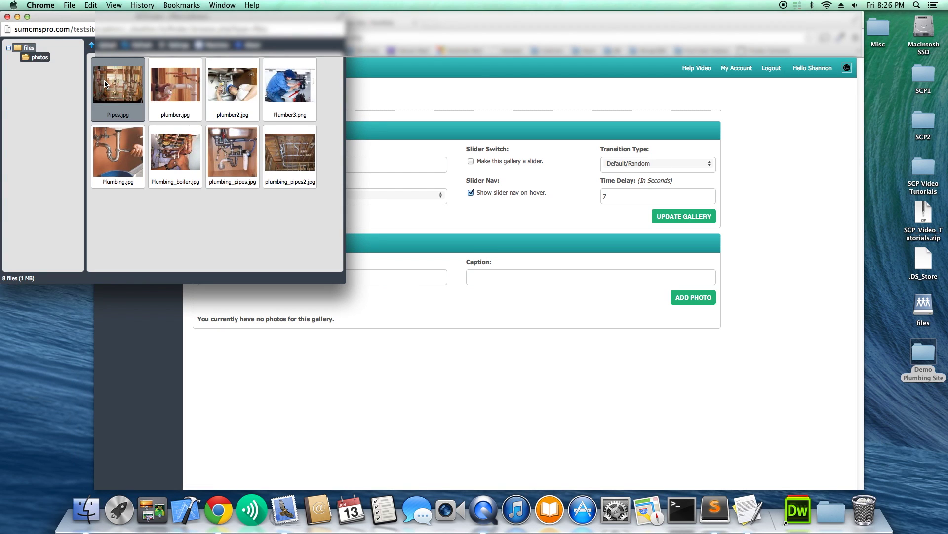
double_click(105, 83)
click(694, 302)
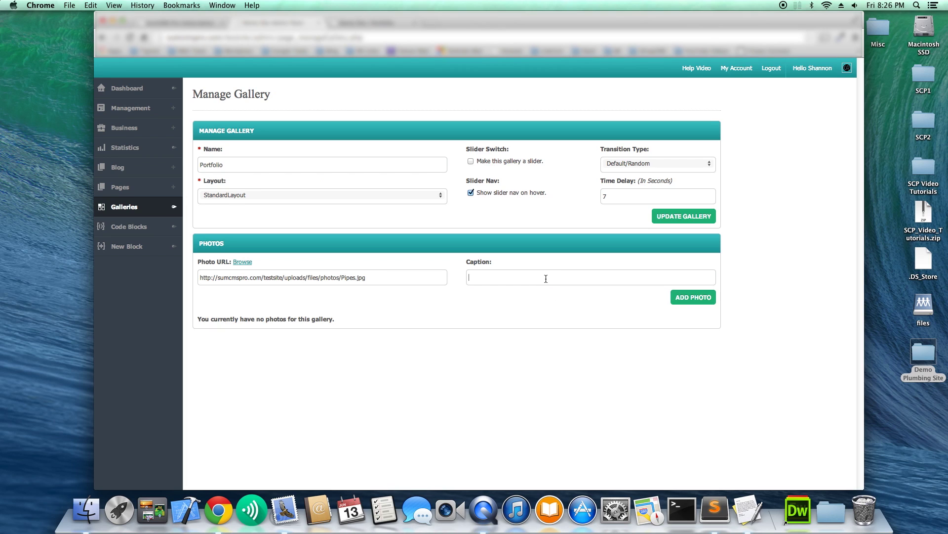
click(680, 298)
click(250, 292)
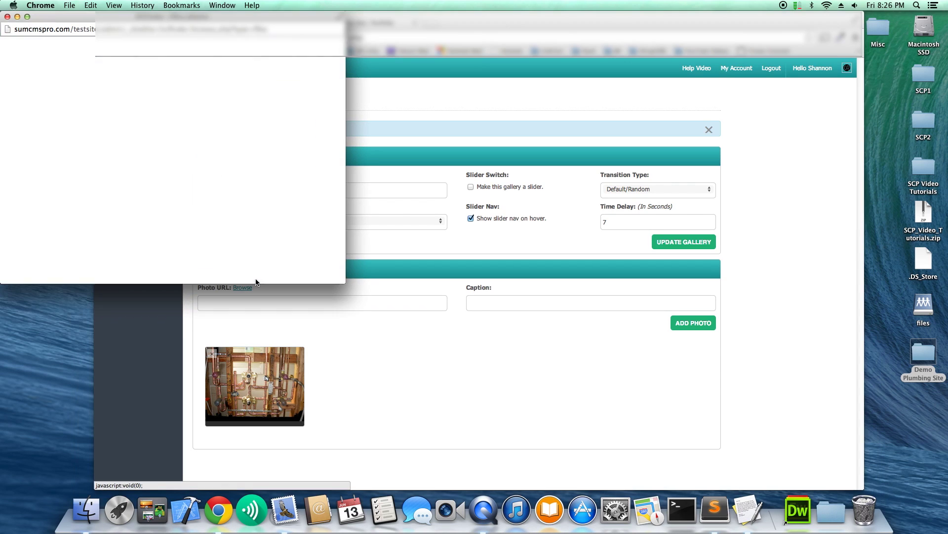
double_click(171, 89)
click(485, 303)
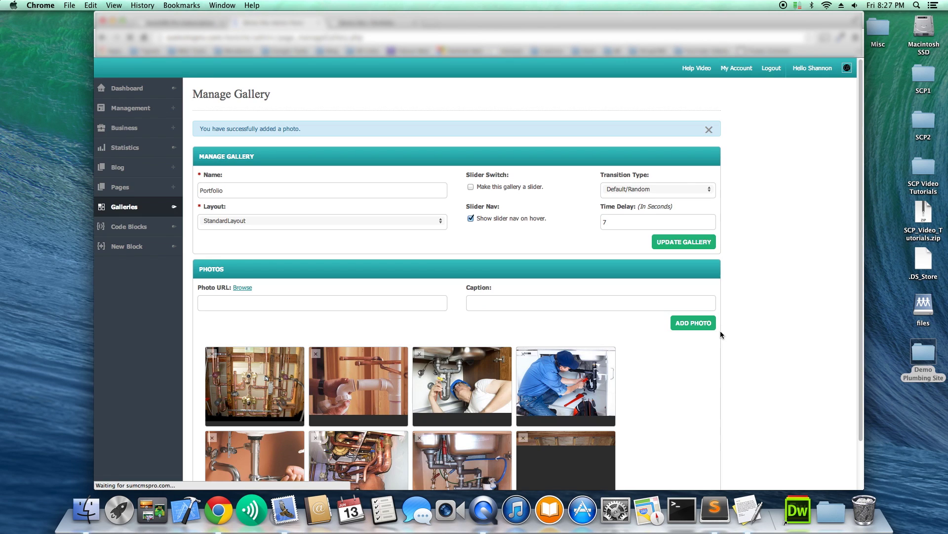
Reorder the Portfolio photos: blue-shirted plumber first, copper boiler third, white elbow fifth.
scroll(759, 314, down, 2)
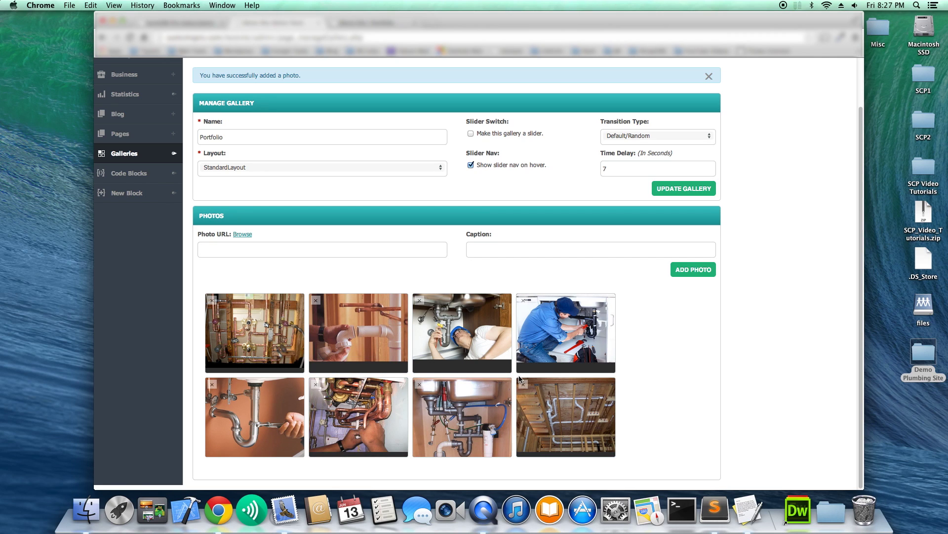
drag(551, 335, 255, 334)
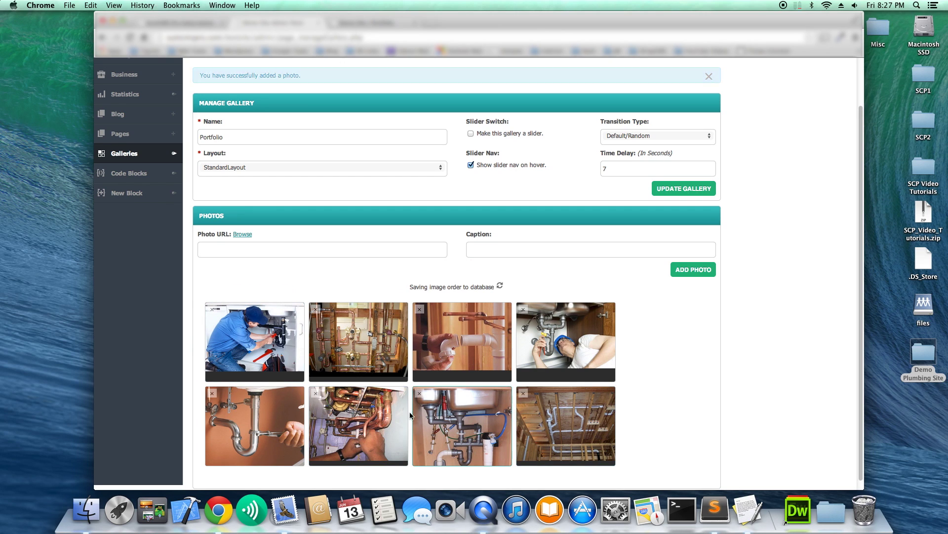
drag(373, 412, 445, 321)
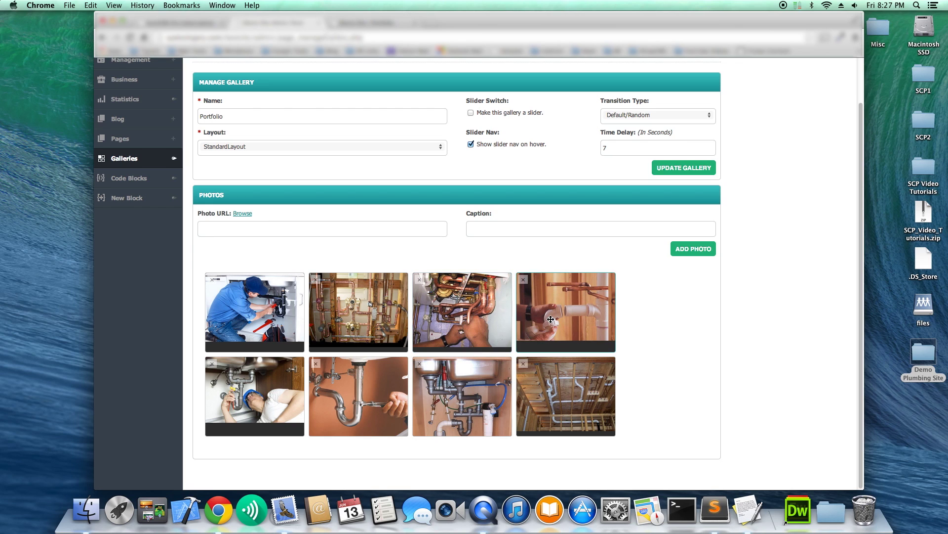
drag(549, 318, 255, 391)
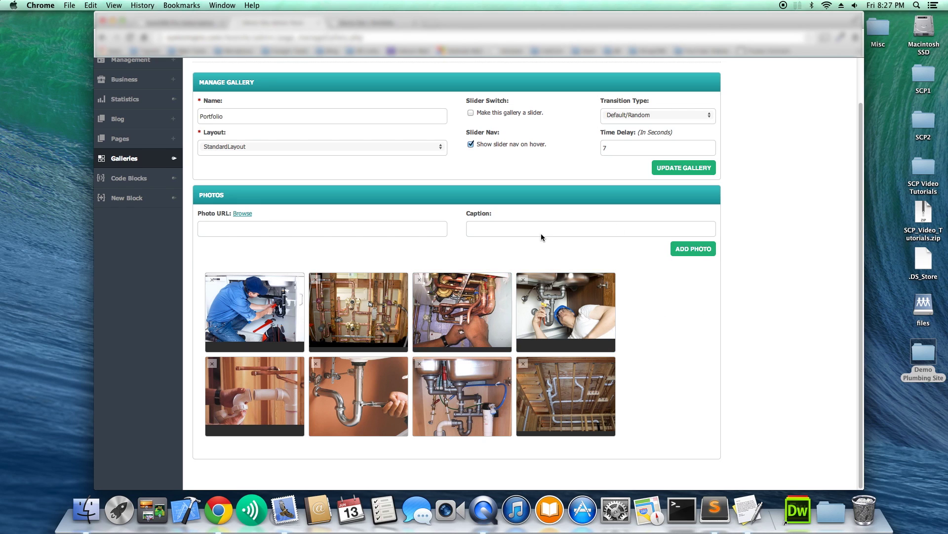
scroll(310, 231, up, 2)
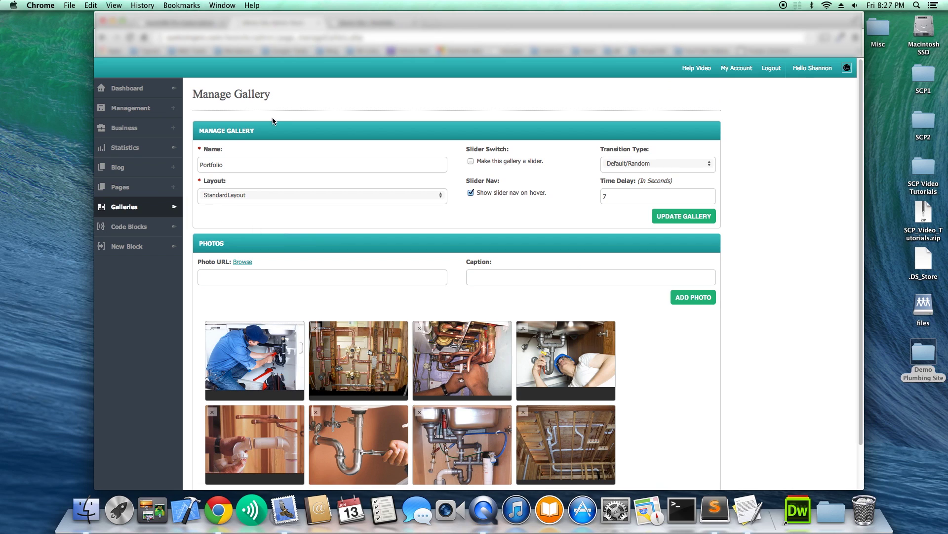
Open the Portfolio page from All Pages and place the caret after its last sentence.
click(140, 188)
click(143, 209)
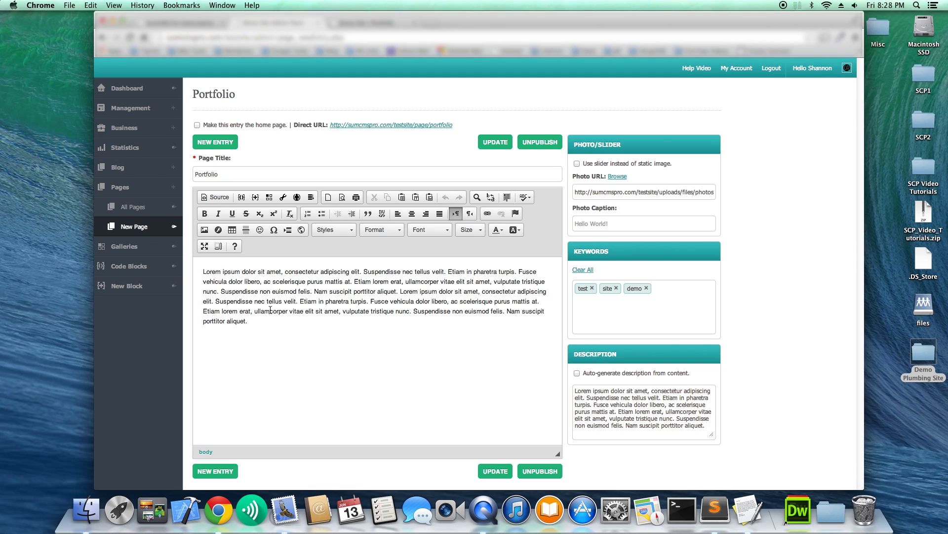
click(269, 324)
Insert the Portfolio gallery below the page text as a {{gallery:1}} tag.
click(272, 199)
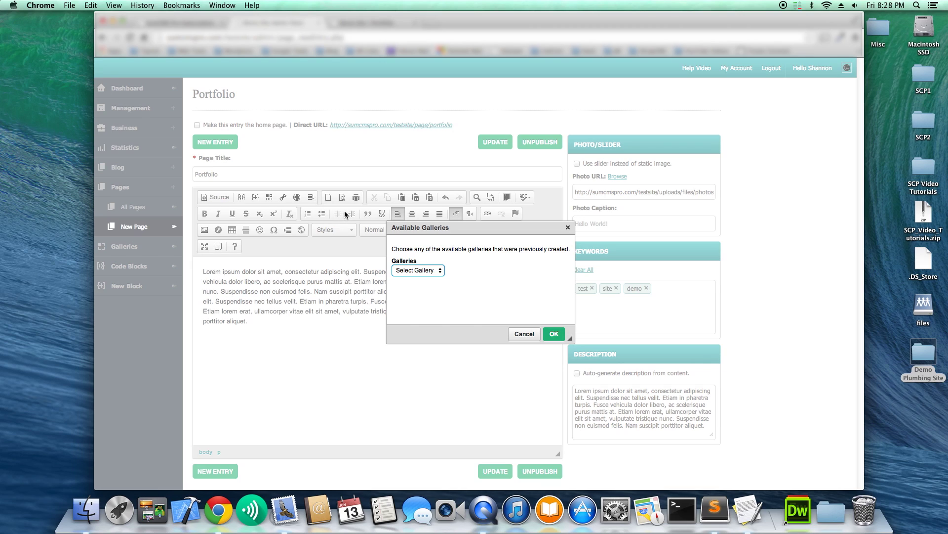
click(430, 272)
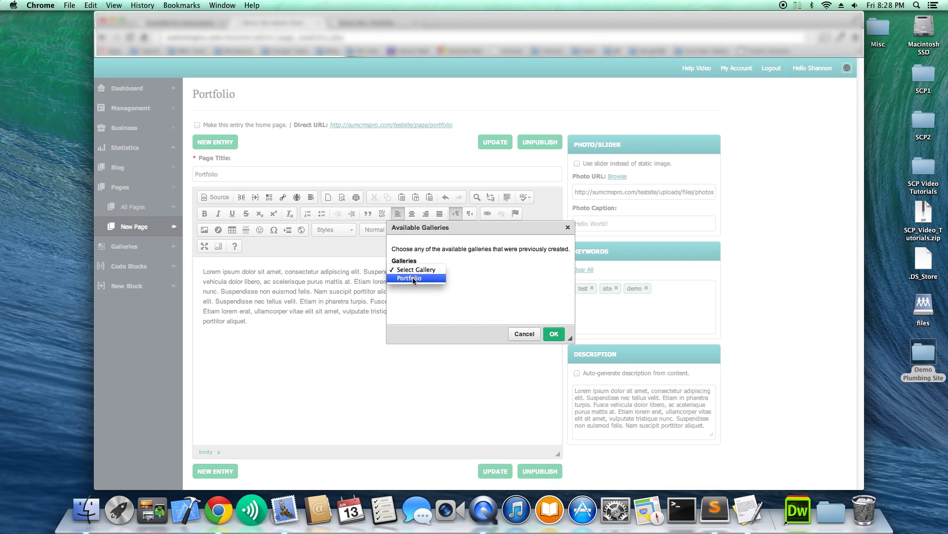
click(415, 279)
click(553, 333)
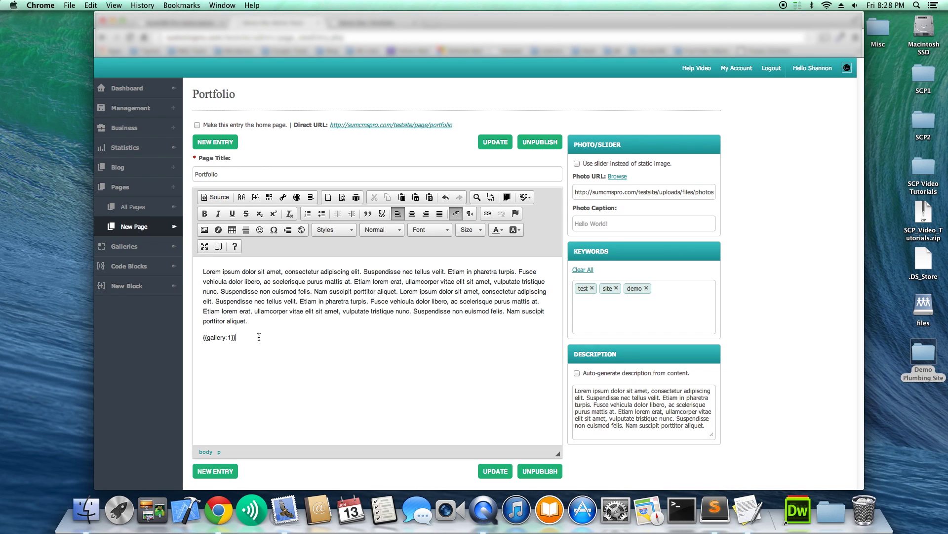
drag(255, 337, 202, 340)
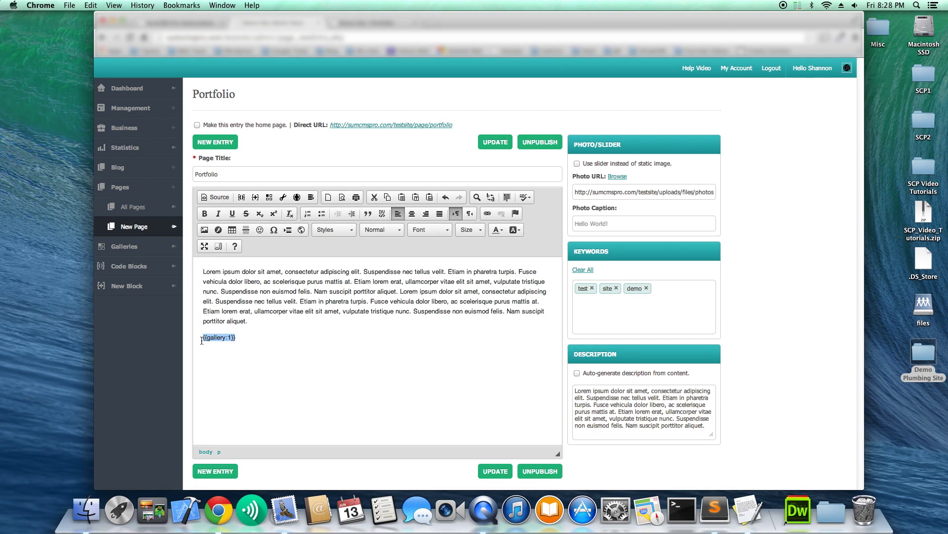
click(256, 322)
drag(237, 339, 203, 339)
Save the Portfolio page and reload it on the live site.
click(501, 141)
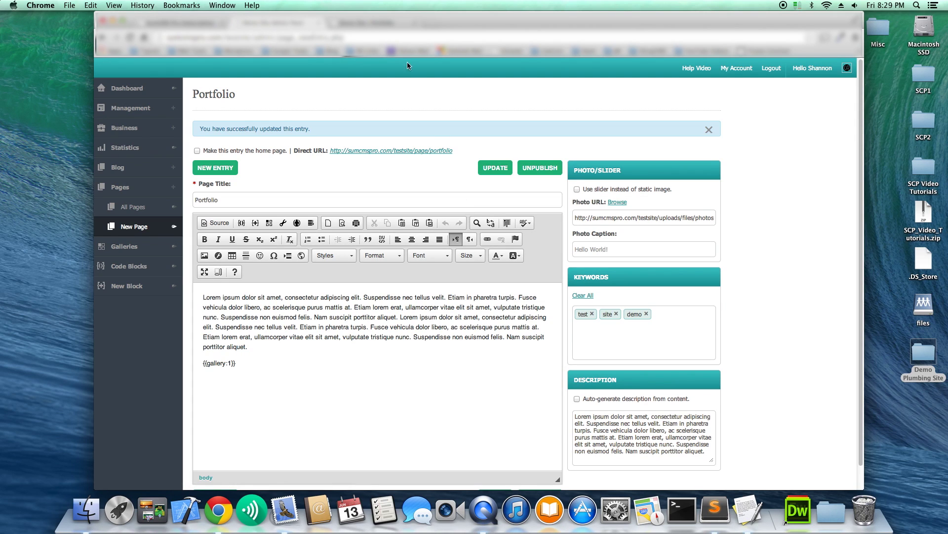
click(358, 25)
key(super+r)
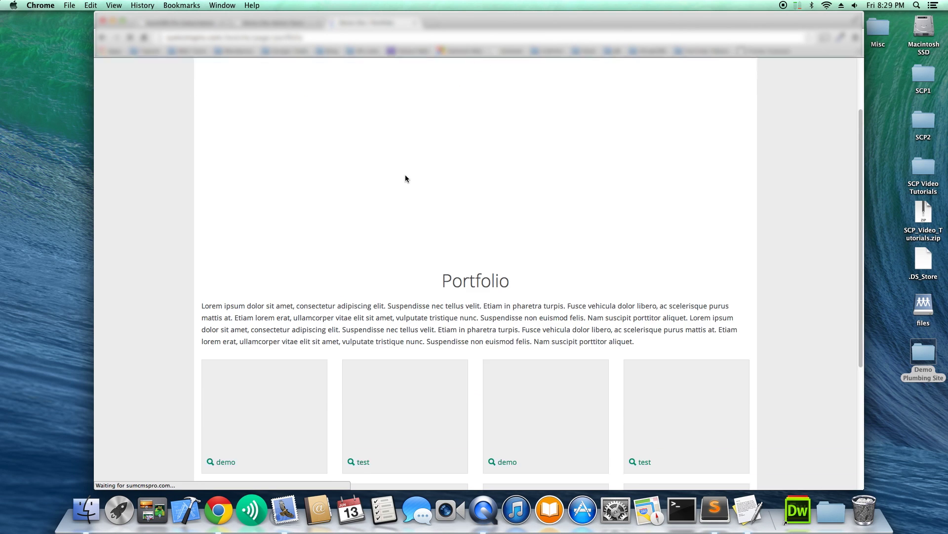
Browse the live Portfolio gallery, viewing the first three photos enlarged in the lightbox.
scroll(795, 205, down, 3)
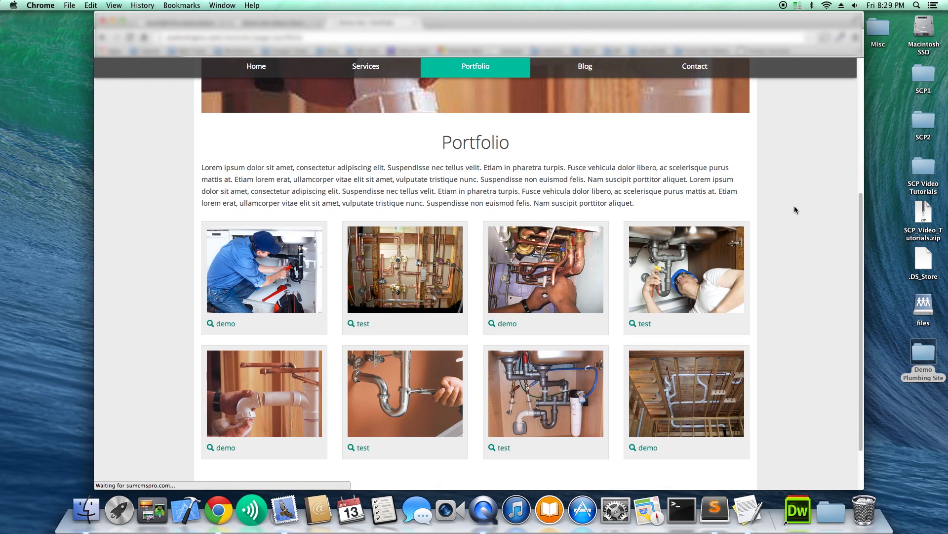
scroll(793, 209, down, 2)
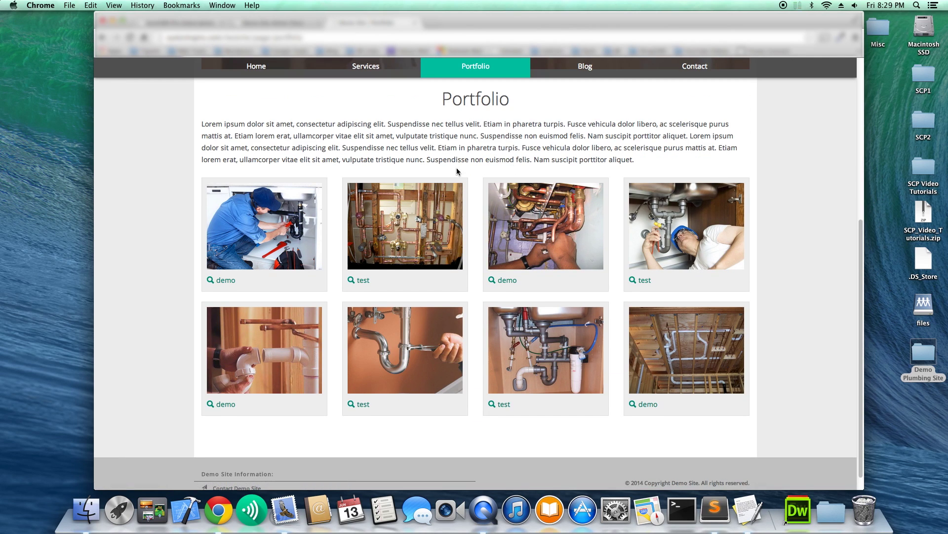
scroll(383, 173, up, 5)
scroll(416, 171, down, 5)
scroll(416, 171, up, 7)
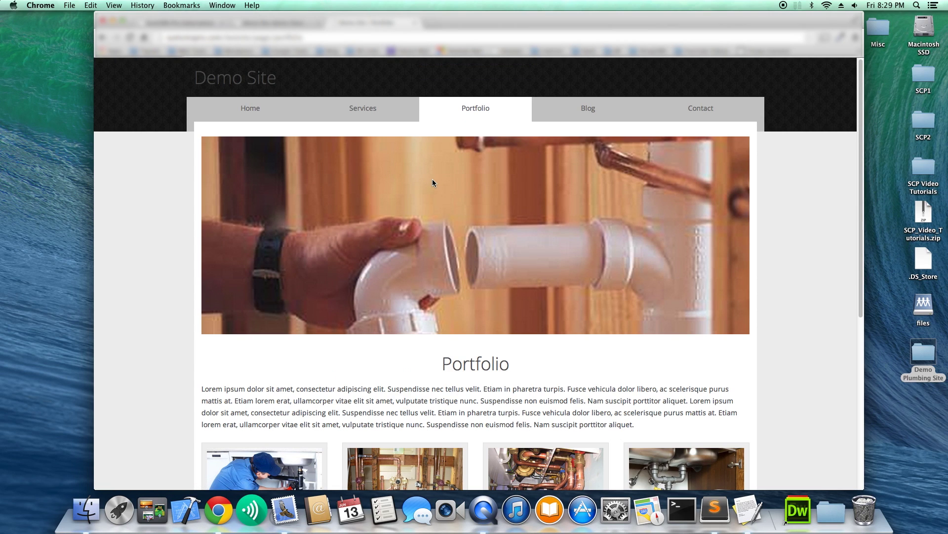
scroll(432, 182, down, 5)
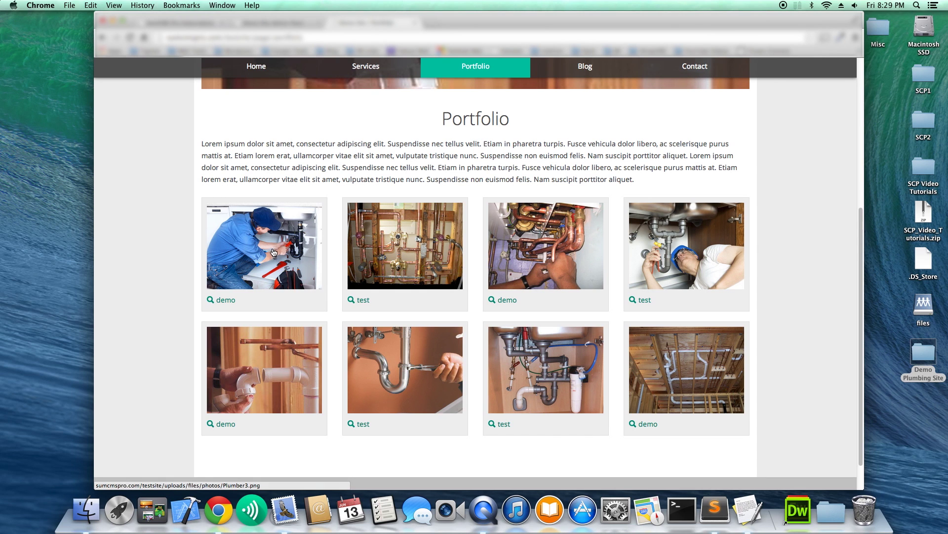
click(275, 251)
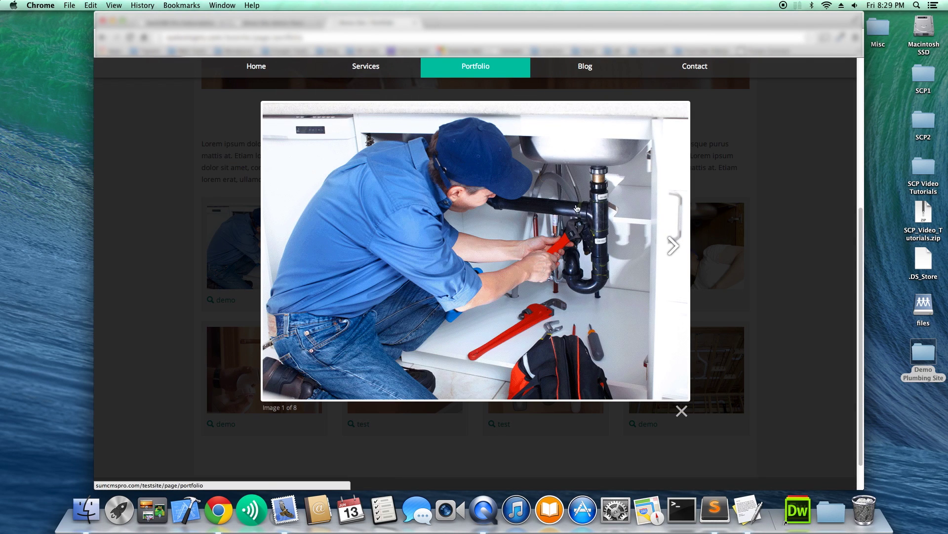
click(682, 257)
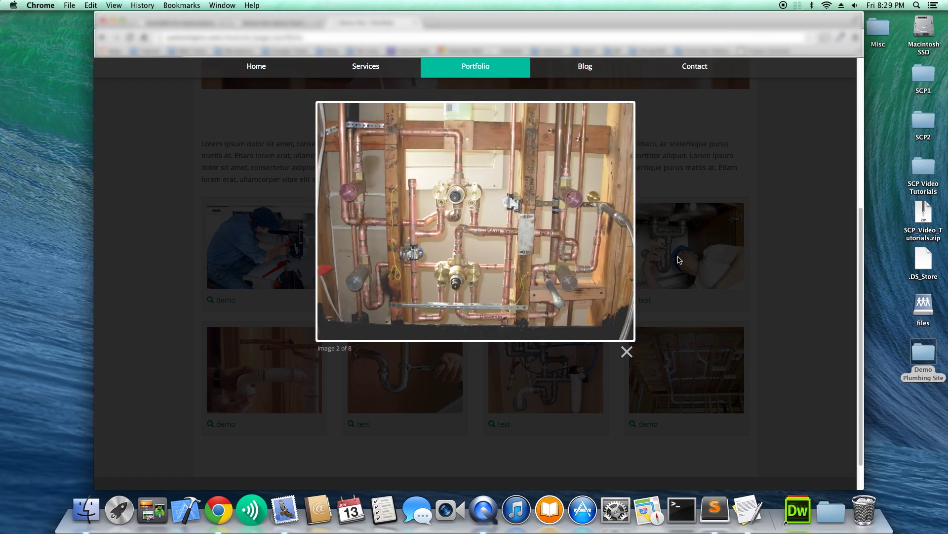
click(612, 247)
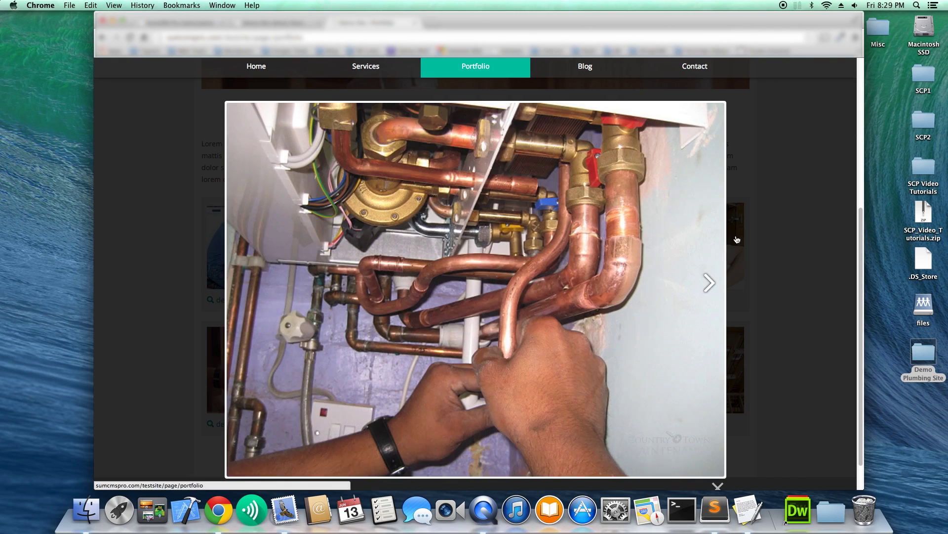
click(737, 239)
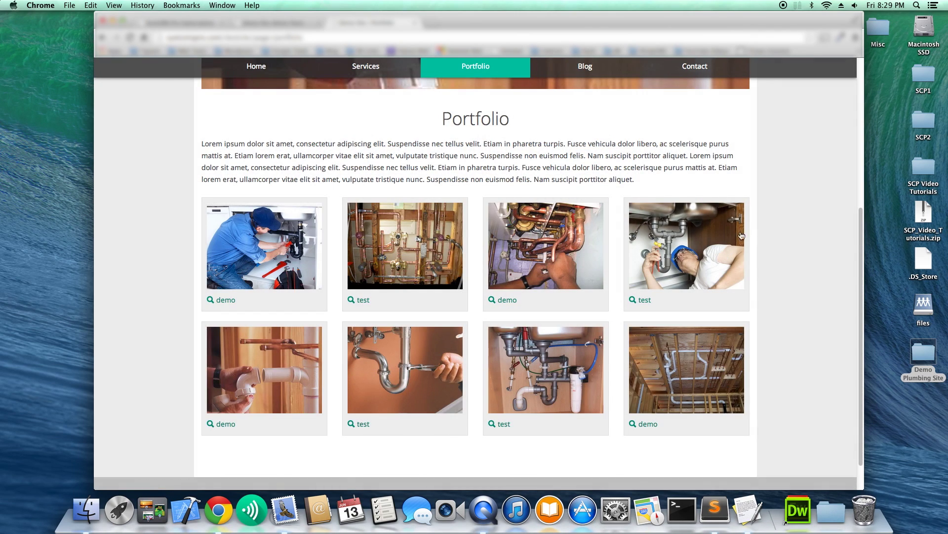
Go to the Demo Site's Services page from the site navigation.
scroll(680, 235, up, 3)
scroll(680, 236, up, 2)
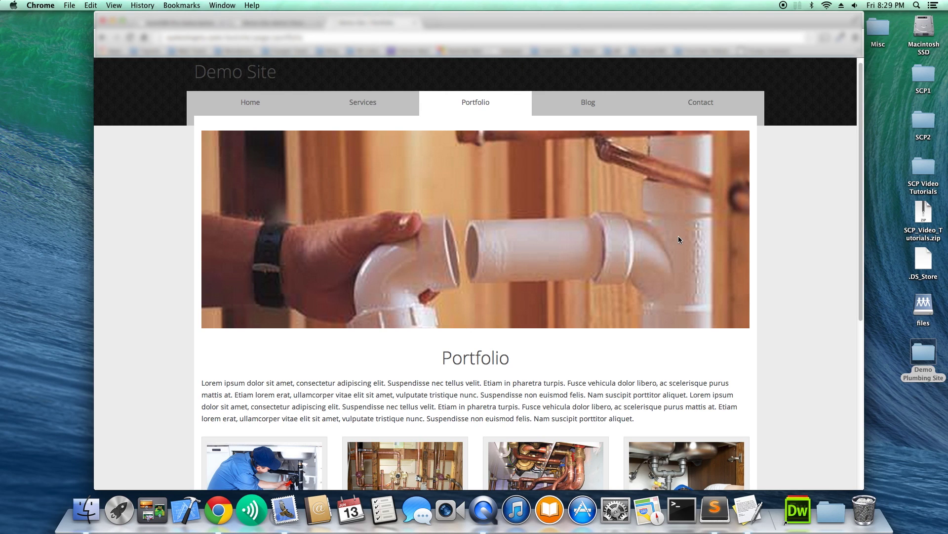
scroll(535, 229, down, 5)
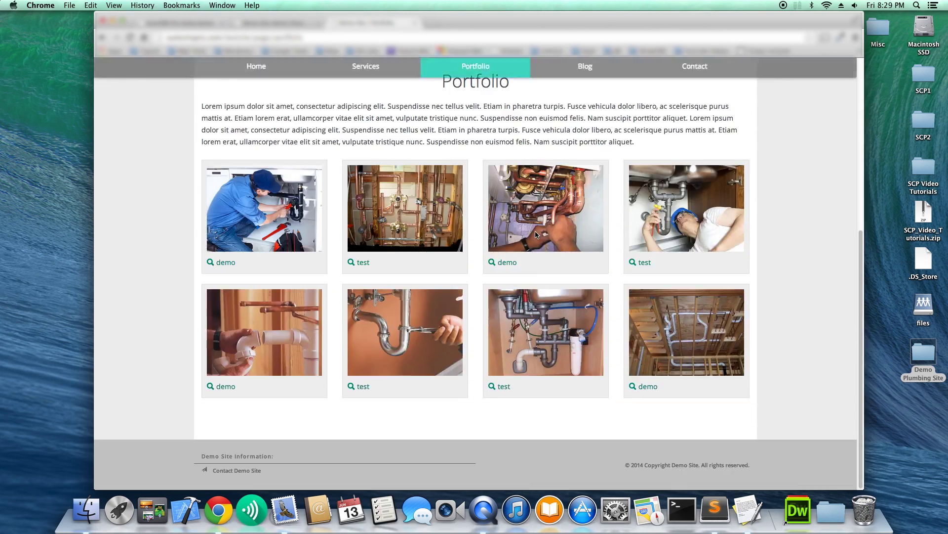
scroll(535, 230, up, 5)
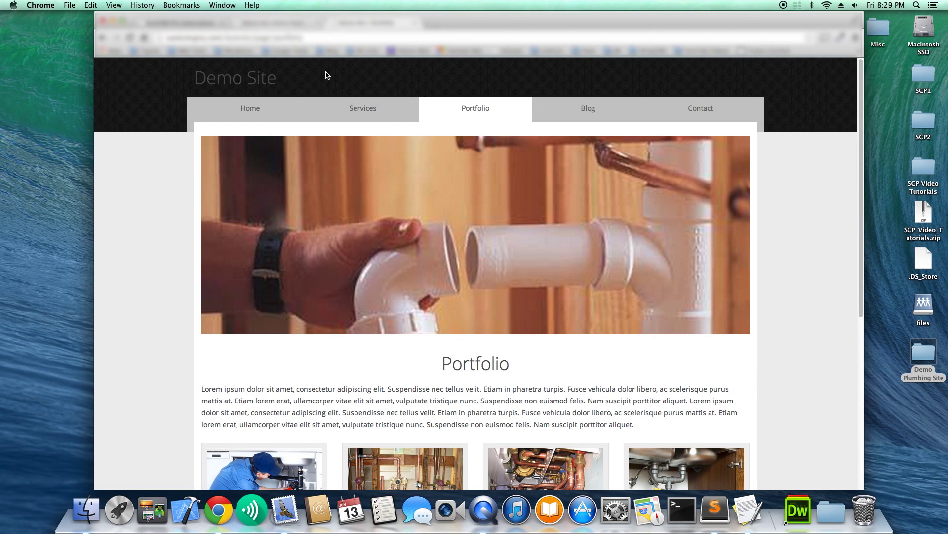
click(376, 118)
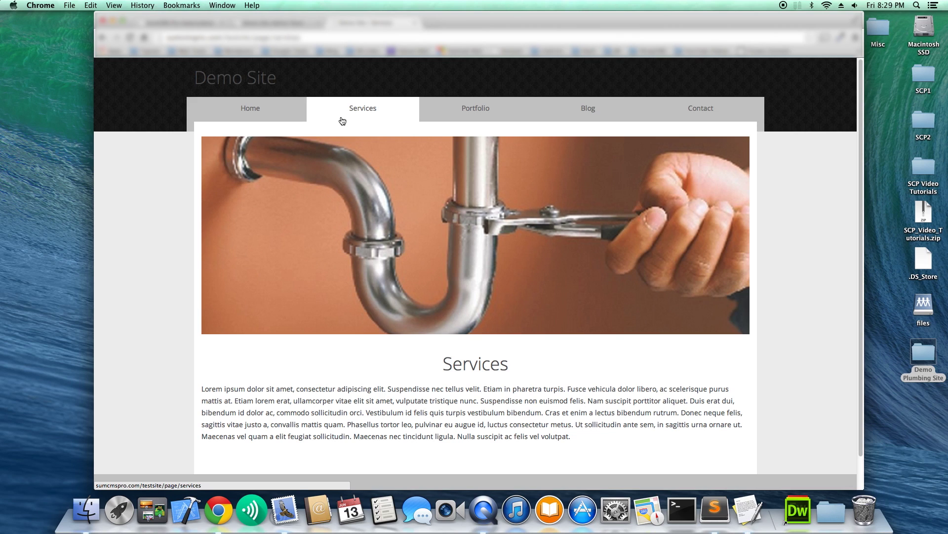
Return to the CMS admin and open Business > Services.
click(302, 23)
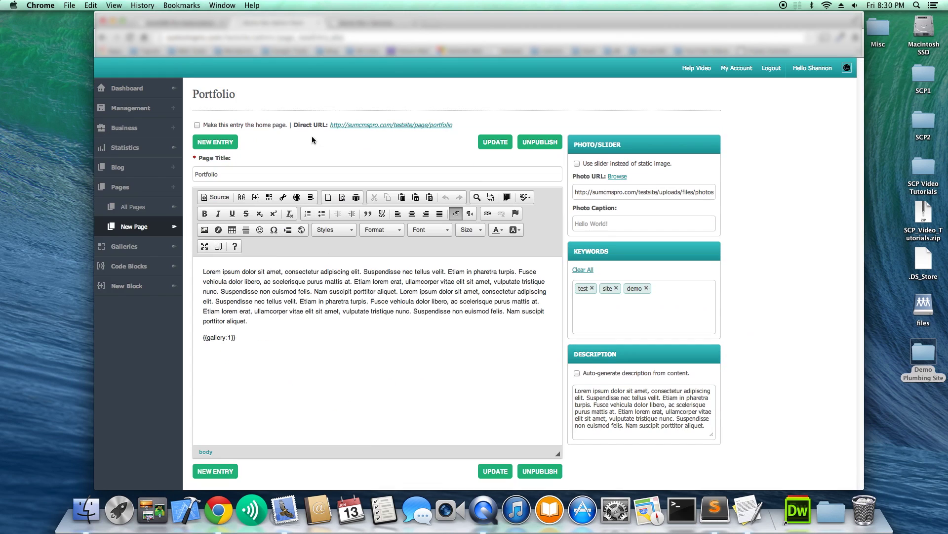
click(130, 129)
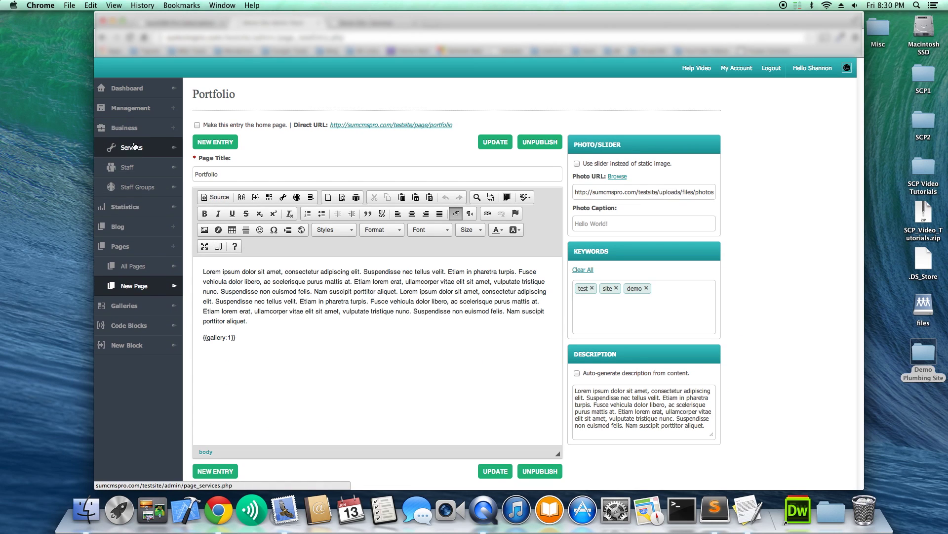
click(134, 146)
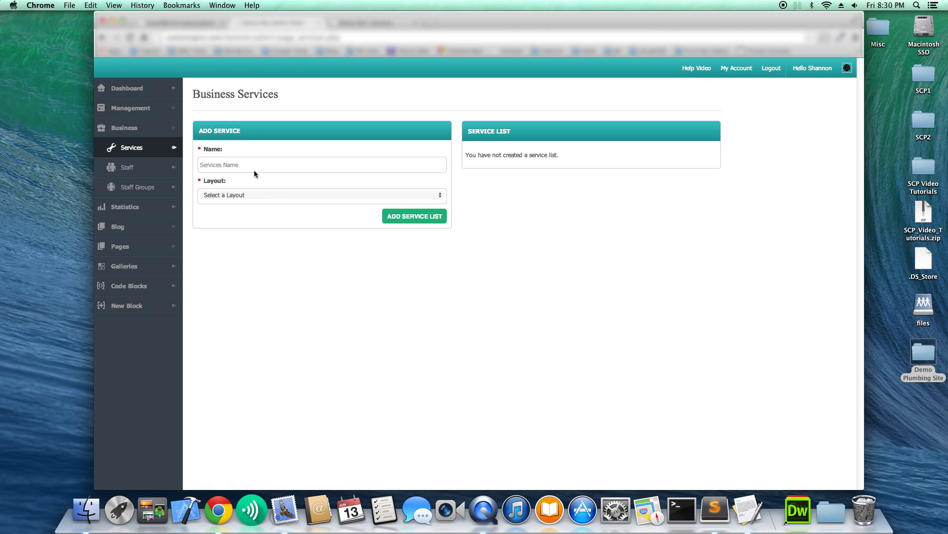
Create a service list named 'Services' with StandardLayout and open it for managing.
click(282, 168)
text(Services)
click(281, 195)
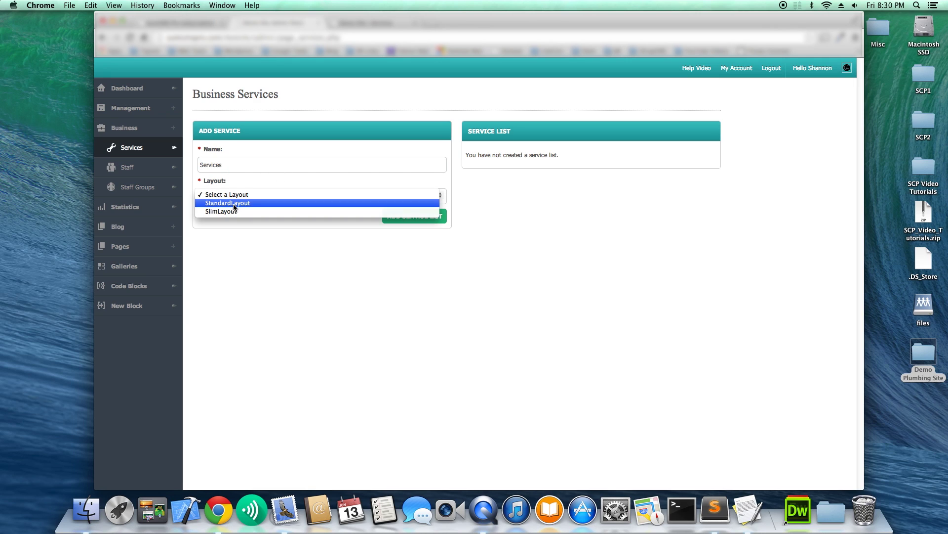
key(Escape)
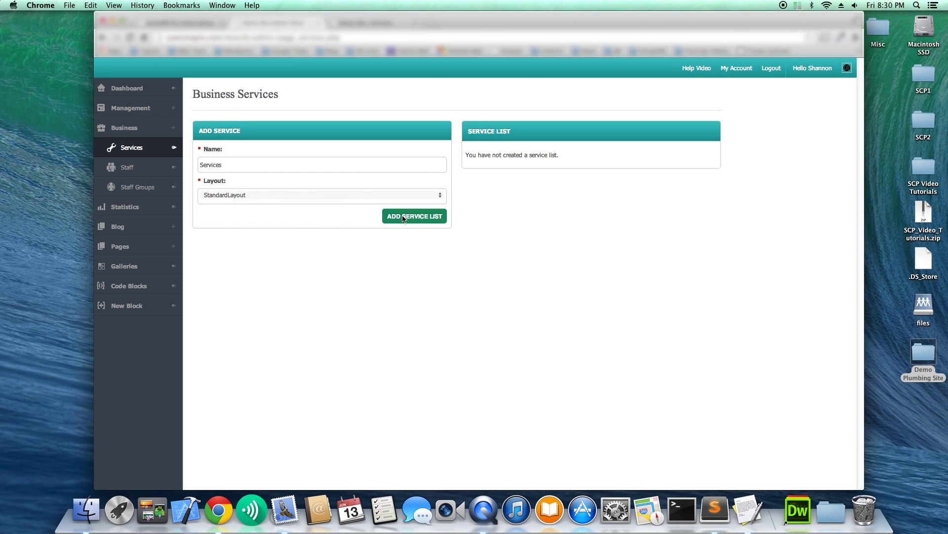
click(410, 220)
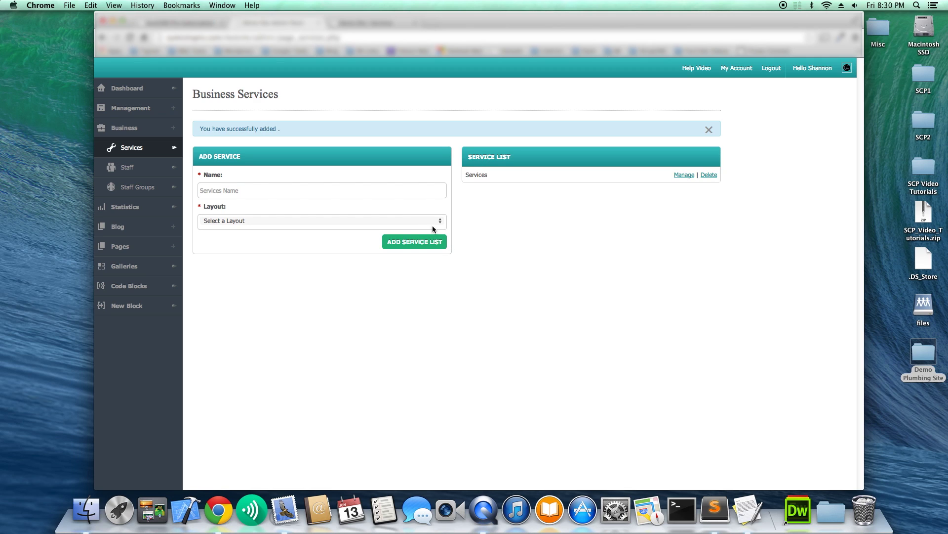
click(682, 175)
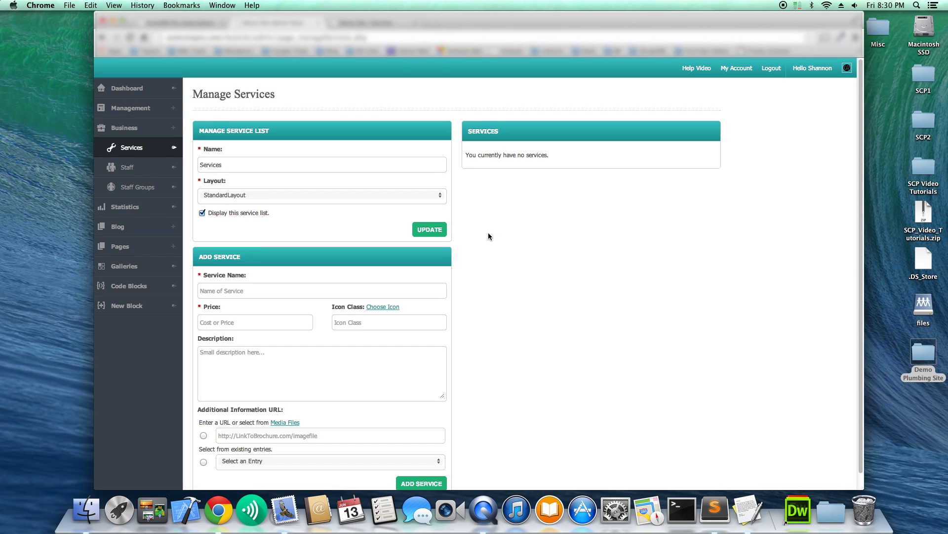
Enter 'Service 1' as the new service's name.
scroll(407, 252, down, 1)
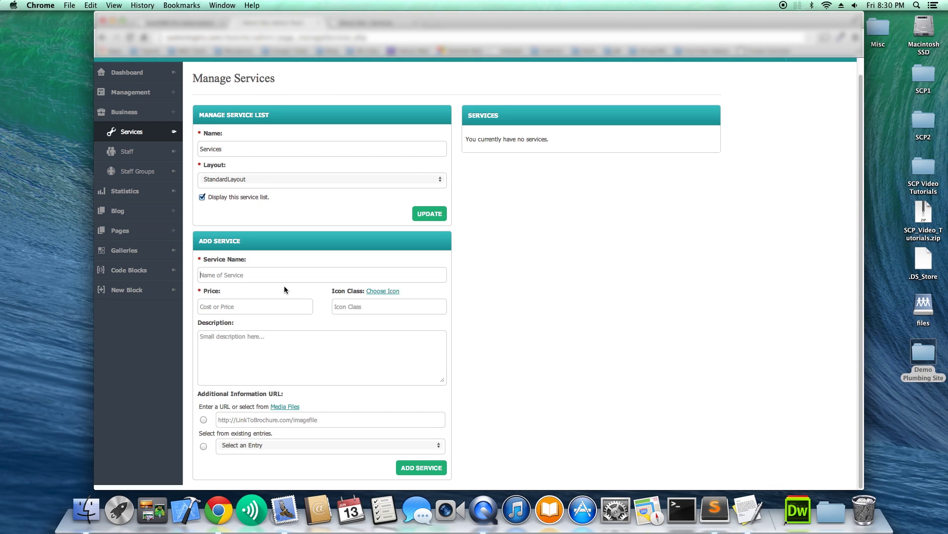
text(Service 1)
key(Tab)
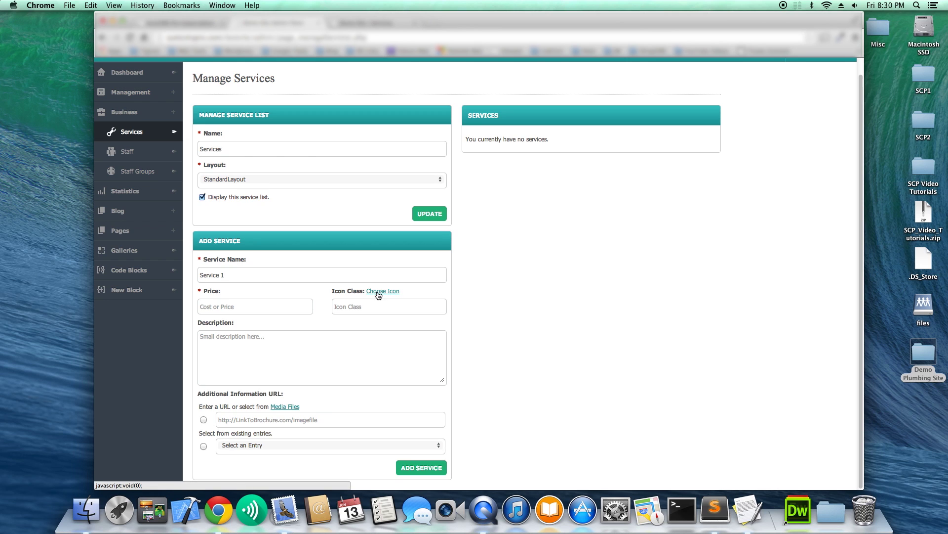
Choose the wrench icon (glyphicon glyphicon-wrench) for Service 1.
click(378, 293)
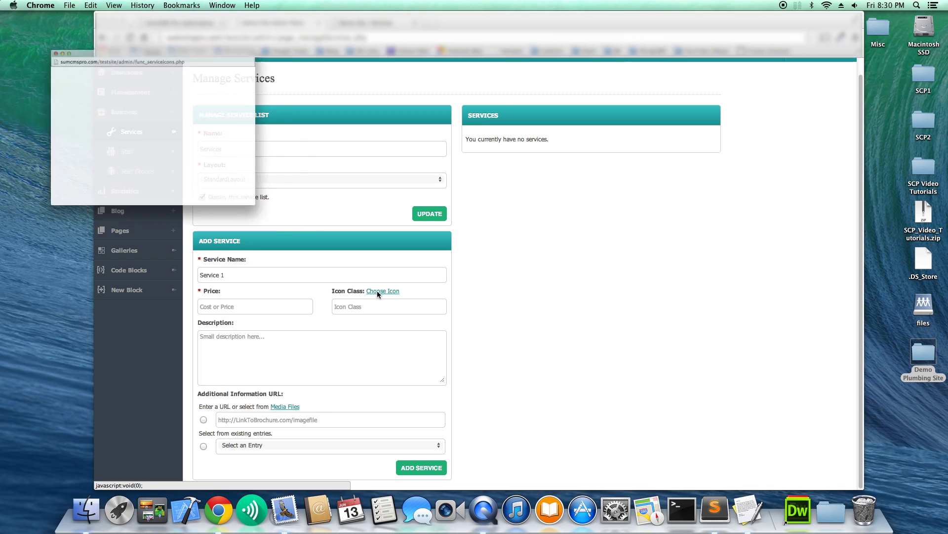
drag(245, 19, 338, 102)
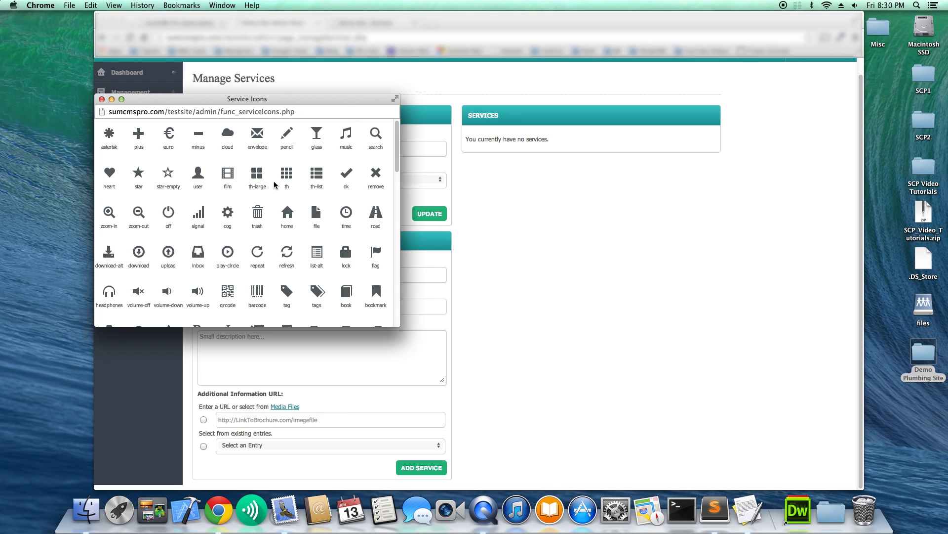
scroll(277, 186, down, 3)
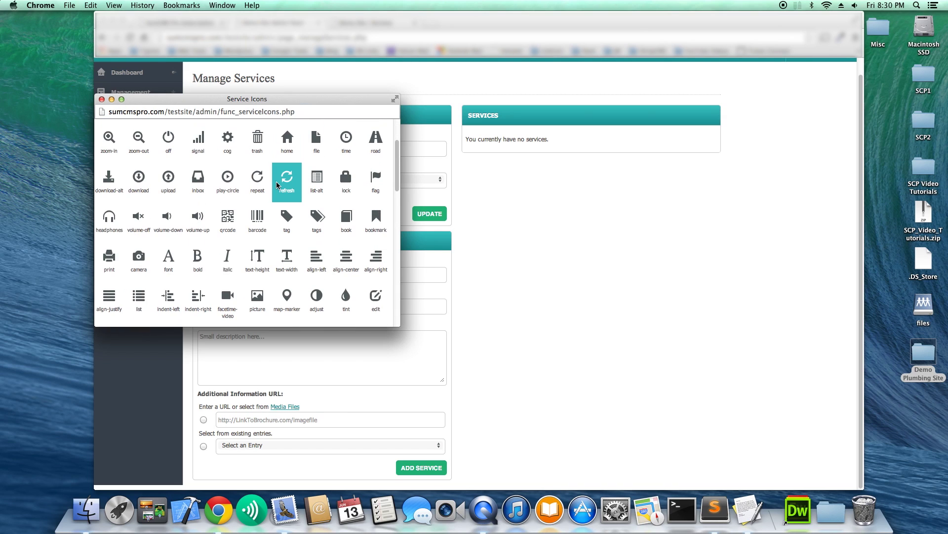
scroll(276, 185, down, 3)
scroll(276, 185, down, 5)
scroll(277, 185, down, 3)
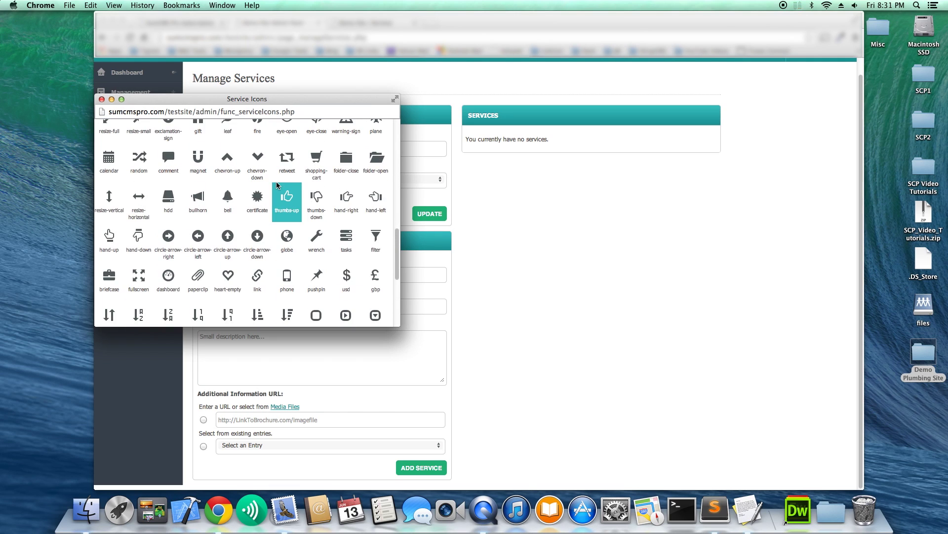
scroll(277, 182, down, 1)
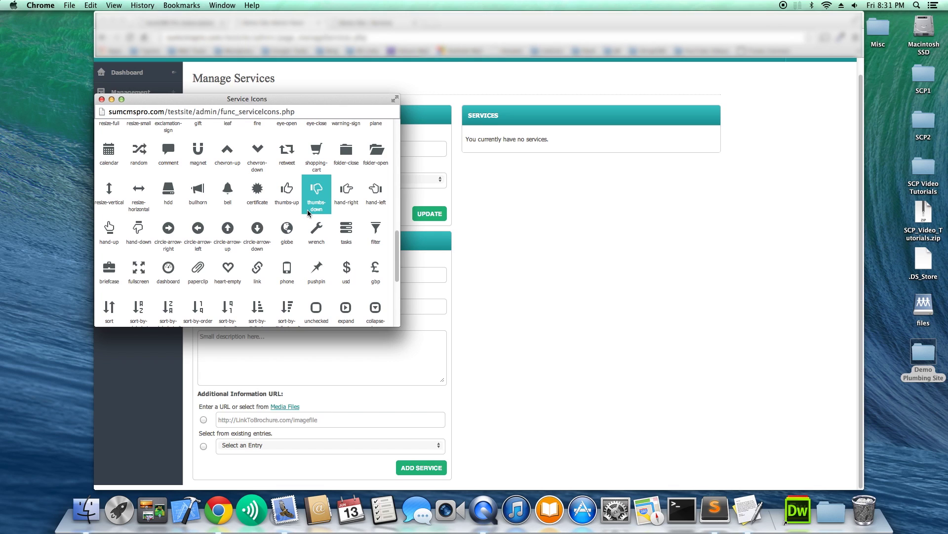
click(316, 229)
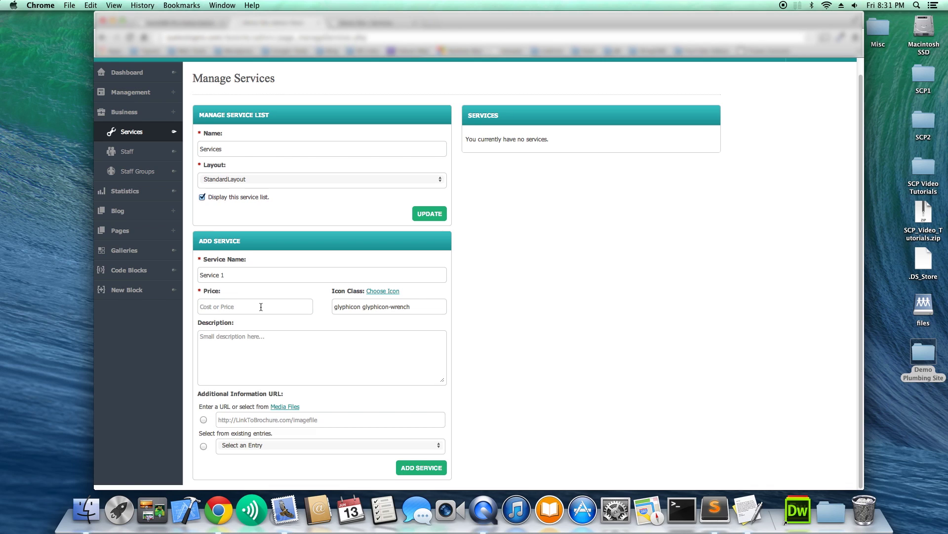
Price Service 1 at $19.99, give it a shortened Lorem ipsum description, and add it.
text($19.99)
click(304, 344)
text(Lorem ipsum dolor sit amet, consectetur adipiscing elit. Suspendisse nec tellus velit. Etiam in pharetra turpis. Fusce vehicula dolor libero, ac scelerisque purus mattis at. Etiam lorem erat, ullamcorper vitae elit sit amet, vulputate tristique nunc. Suspendisse non euismod felis. Nam suscipit porttitor aliquet.)
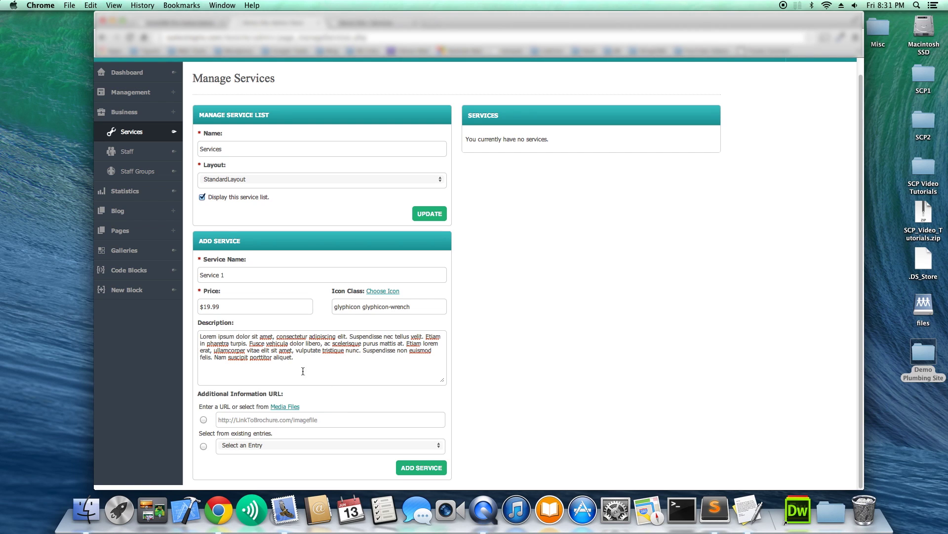
drag(295, 357, 250, 346)
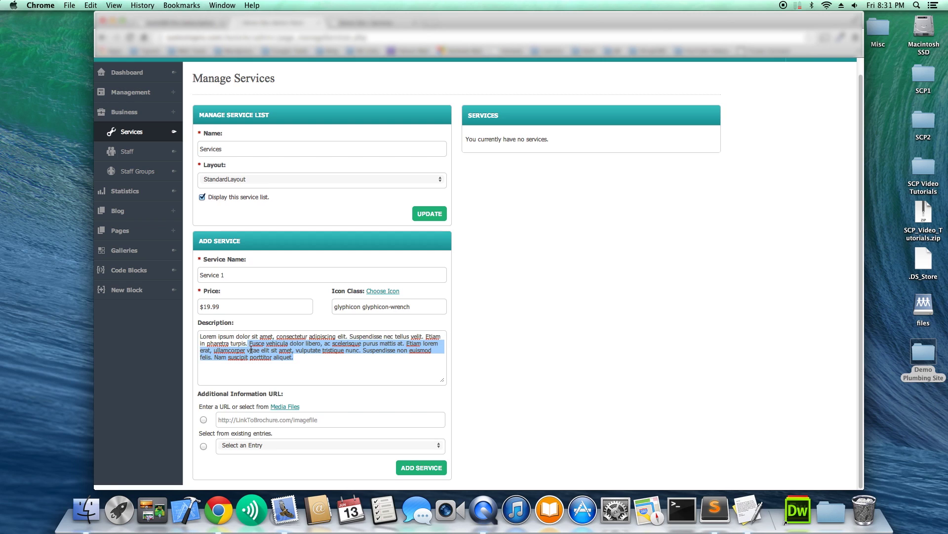
key(BackSpace)
key(super+a)
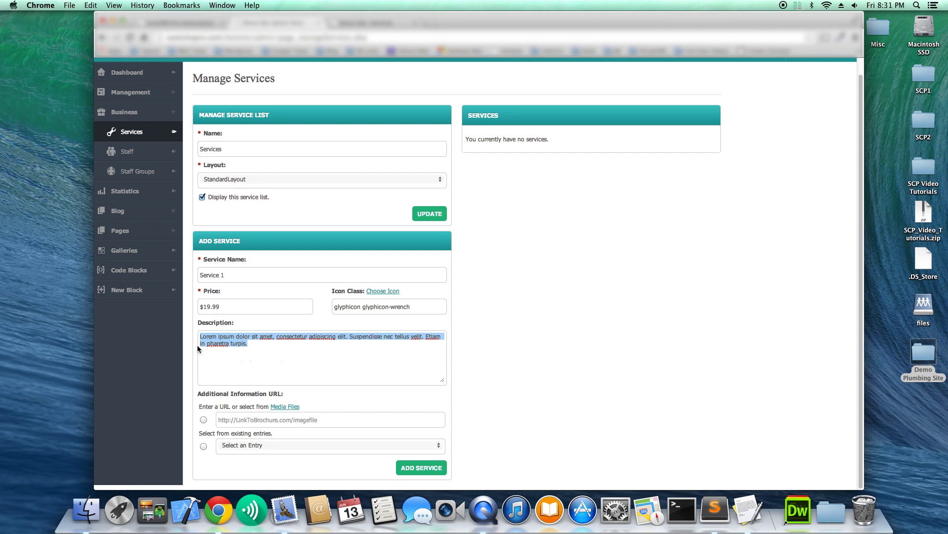
click(277, 355)
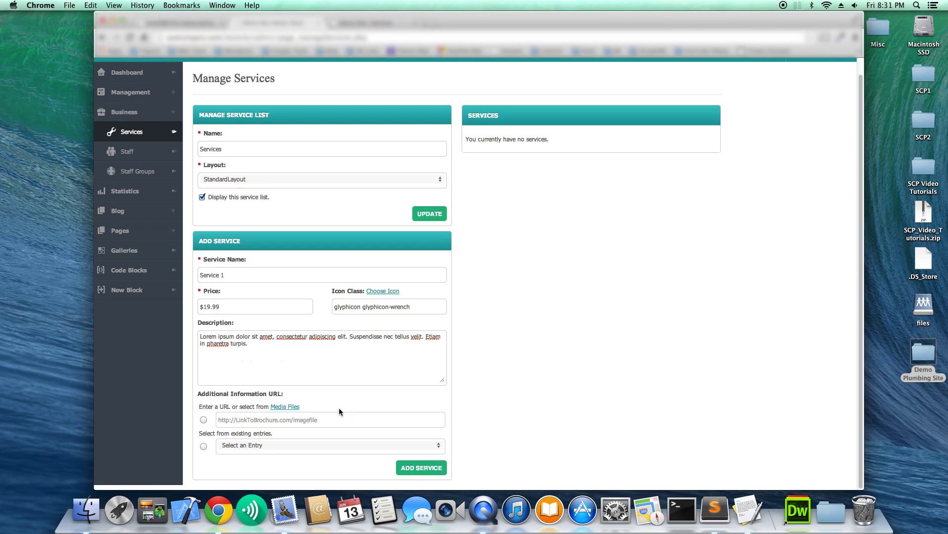
click(419, 468)
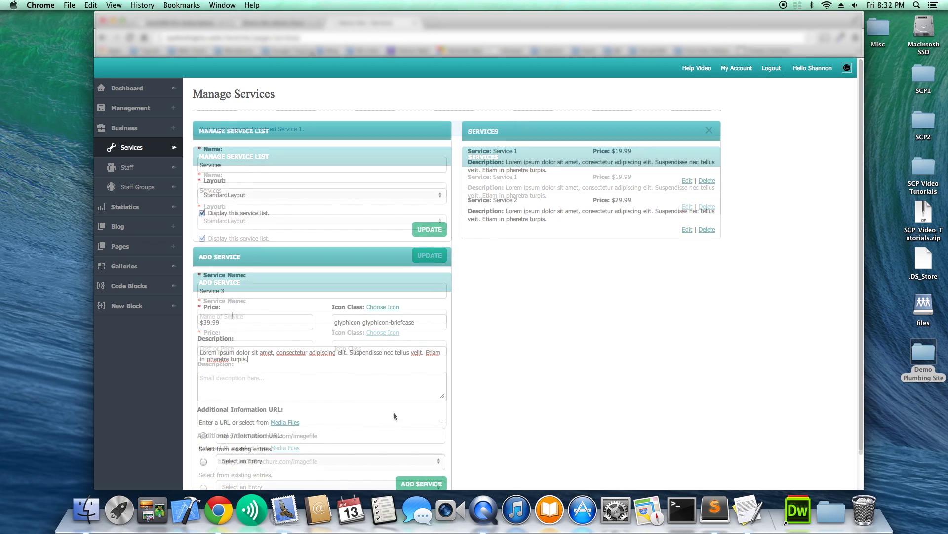
Add Service 3 at $39.99 to the list, then select the 'Services' list name.
scroll(393, 416, down, 2)
click(420, 446)
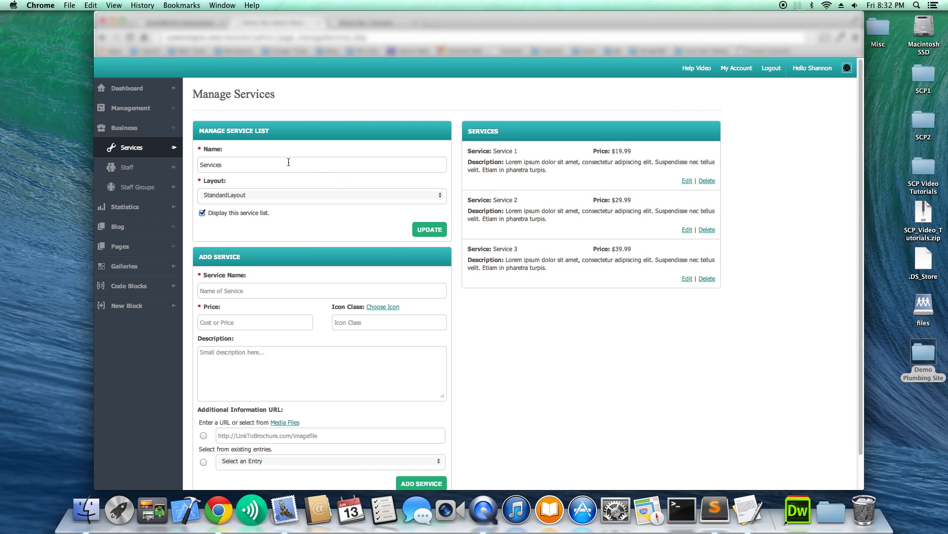
drag(247, 165, 218, 155)
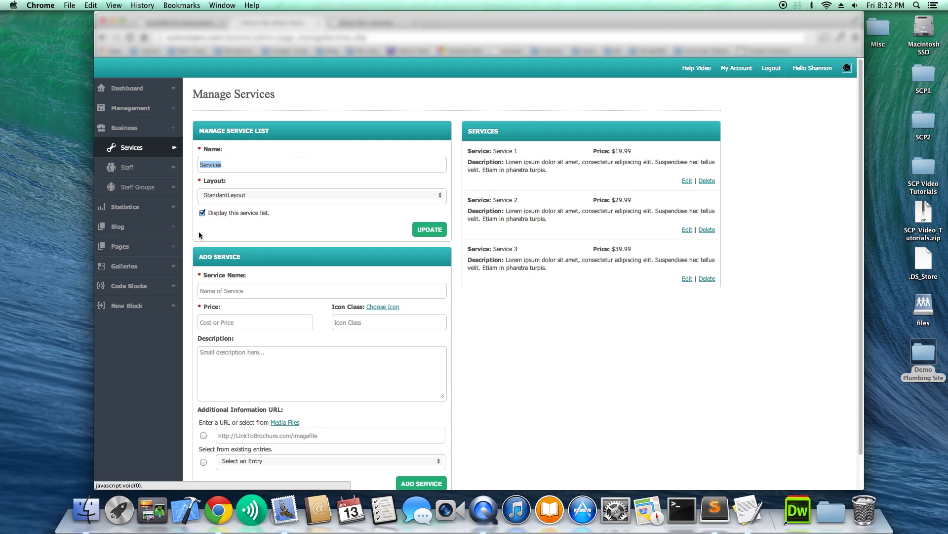
Add the Services list tag {{service:1}} on a new line below the Services page paragraph and update the page.
click(137, 247)
click(134, 266)
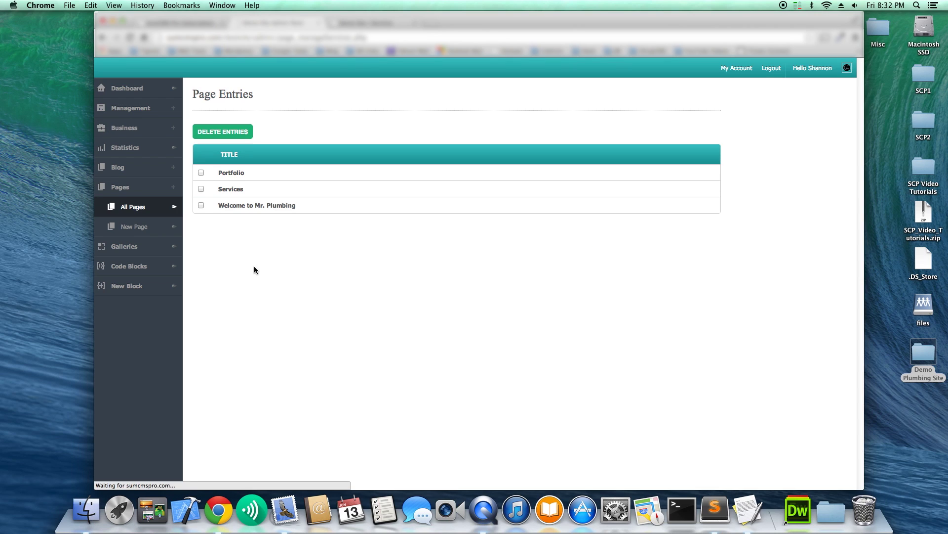
click(256, 197)
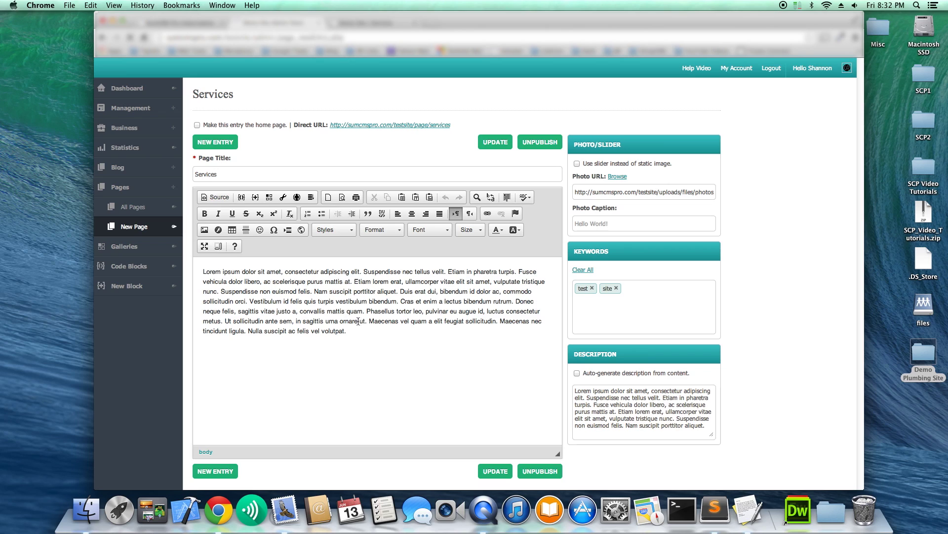
click(355, 330)
key(Return)
click(283, 198)
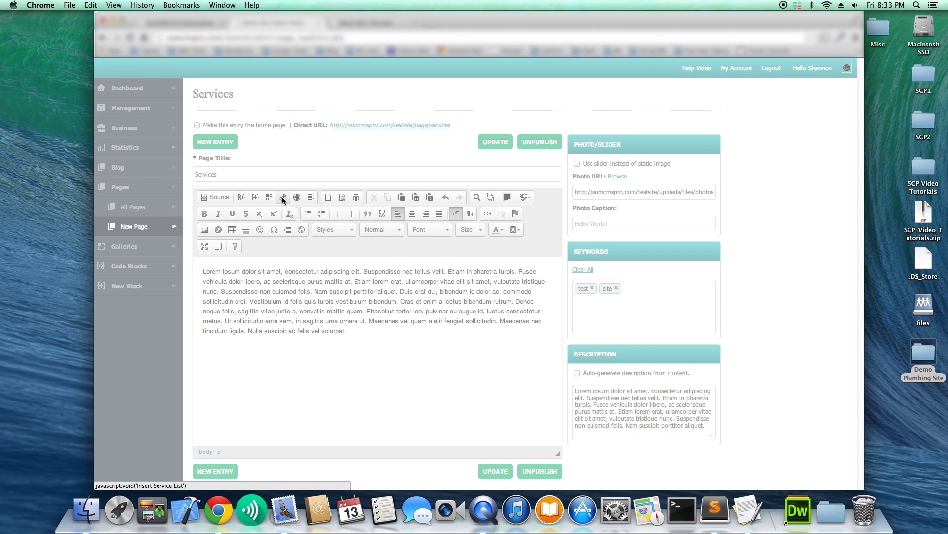
click(415, 262)
click(415, 270)
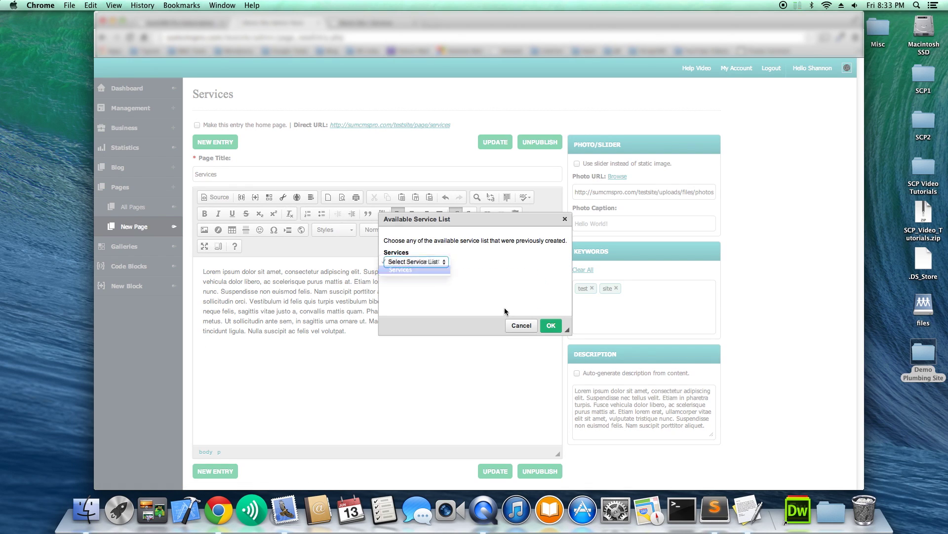
click(551, 325)
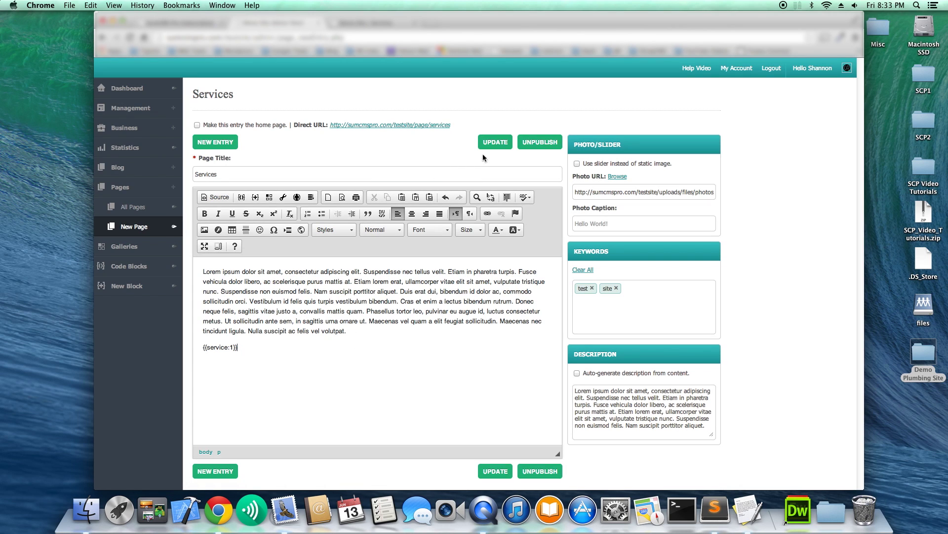
click(493, 143)
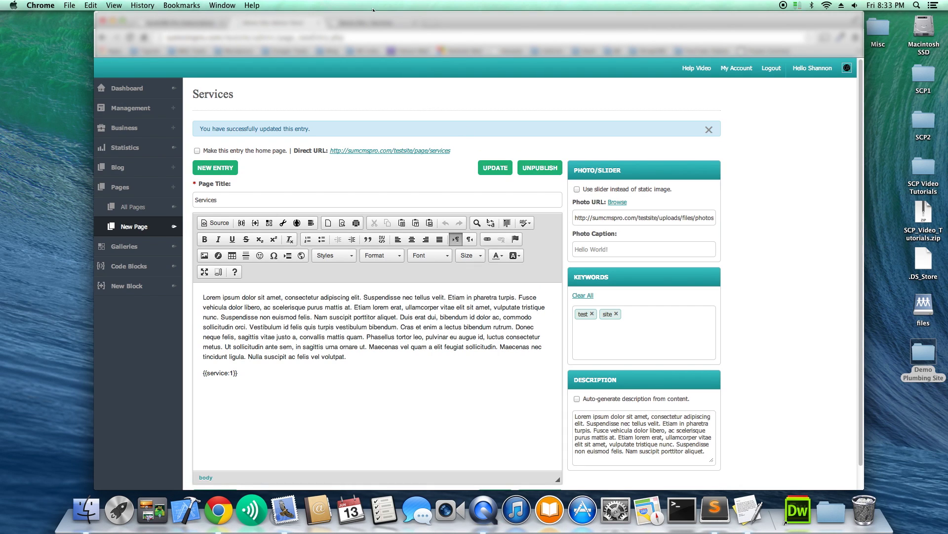
click(373, 23)
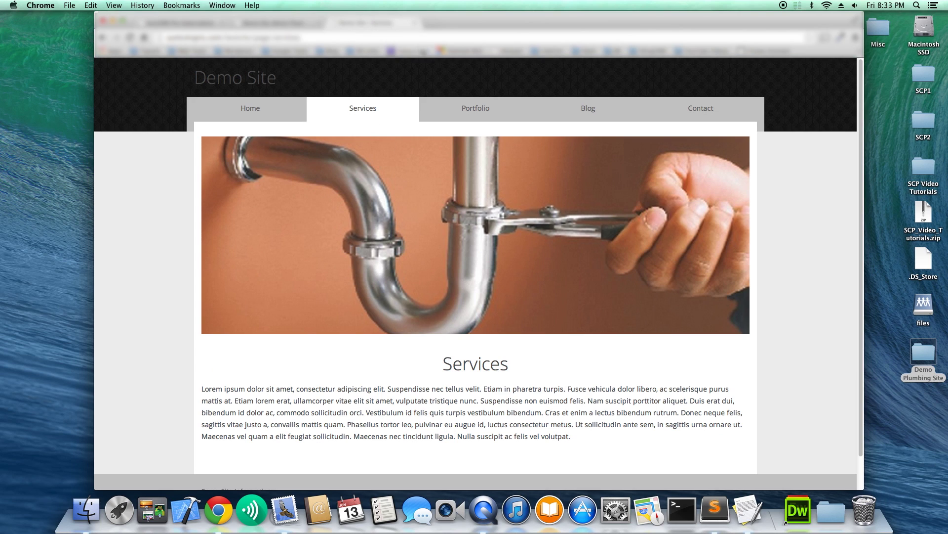
Scroll the live Services page to review Service 1–3 at $19.99, $29.99 and $39.99.
scroll(556, 146, down, 5)
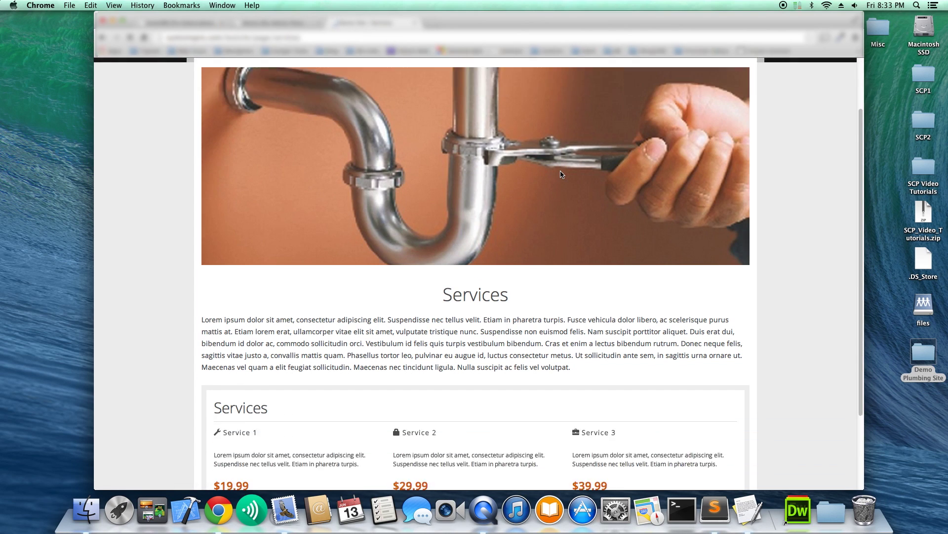
scroll(562, 174, down, 1)
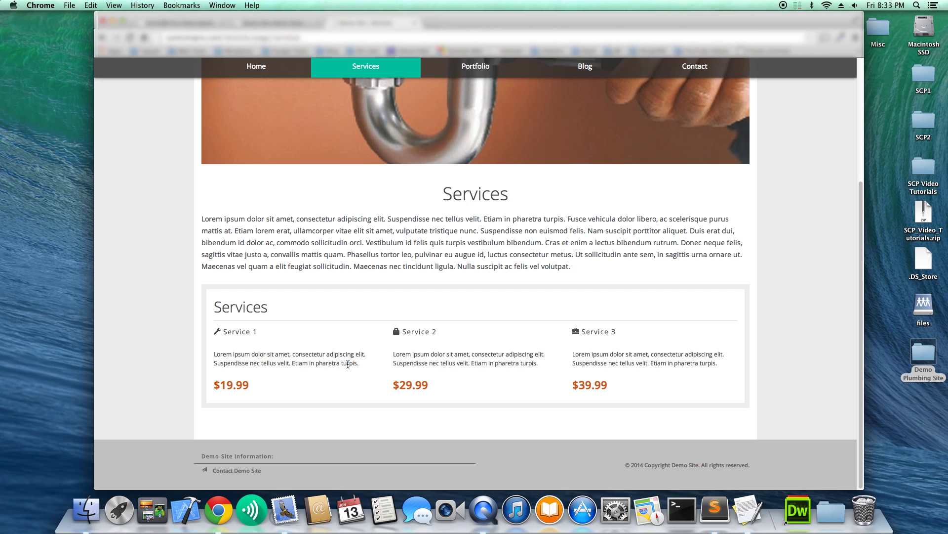
drag(348, 364, 267, 353)
click(611, 382)
scroll(631, 348, up, 1)
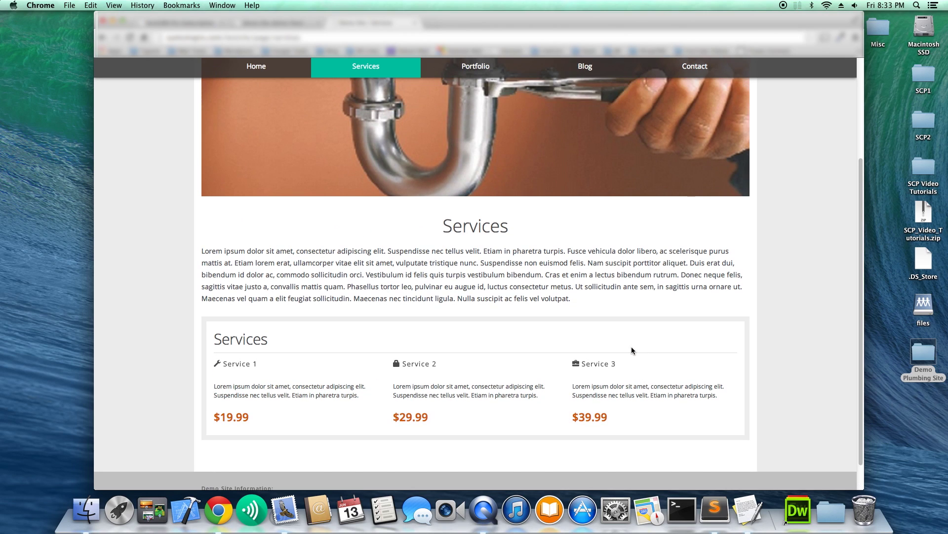
scroll(631, 349, down, 1)
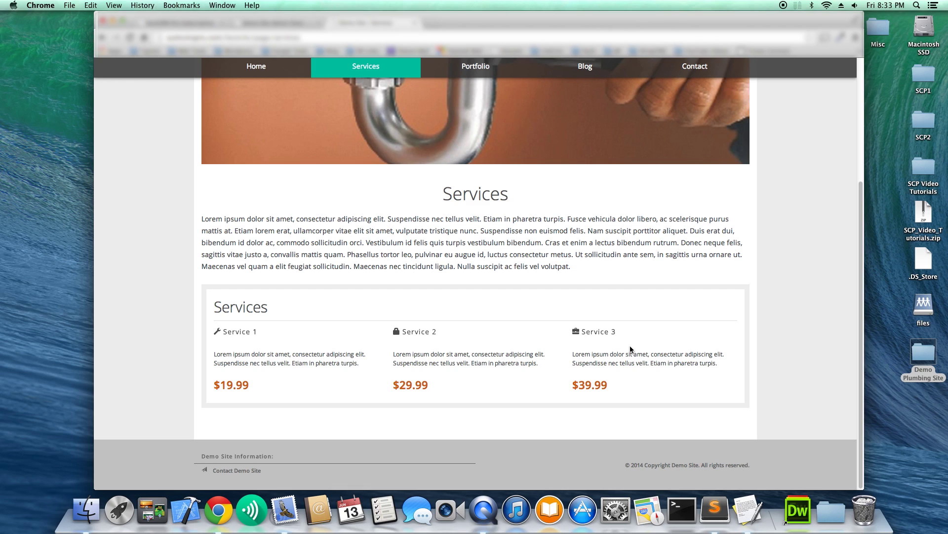
scroll(630, 348, up, 6)
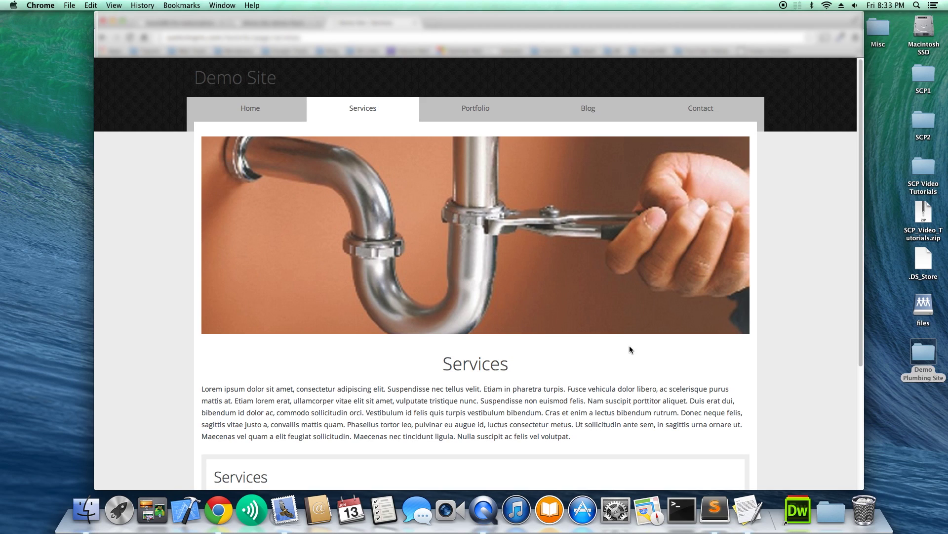
scroll(629, 347, down, 1)
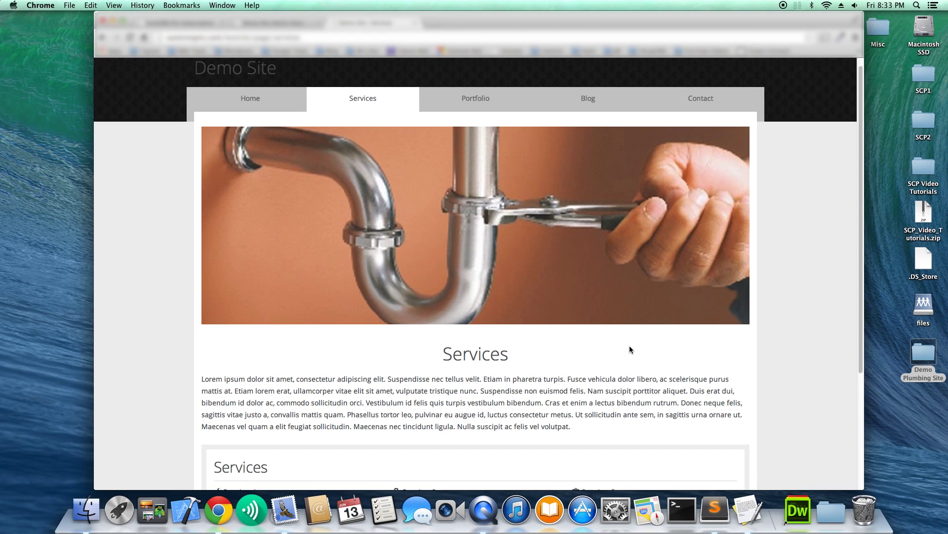
scroll(630, 346, down, 5)
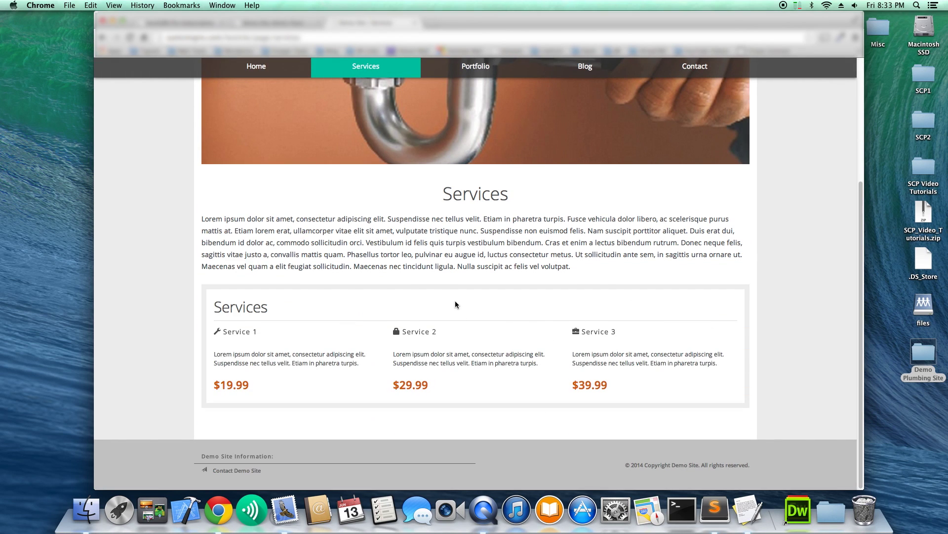
scroll(336, 200, up, 5)
scroll(345, 207, down, 3)
scroll(344, 205, up, 4)
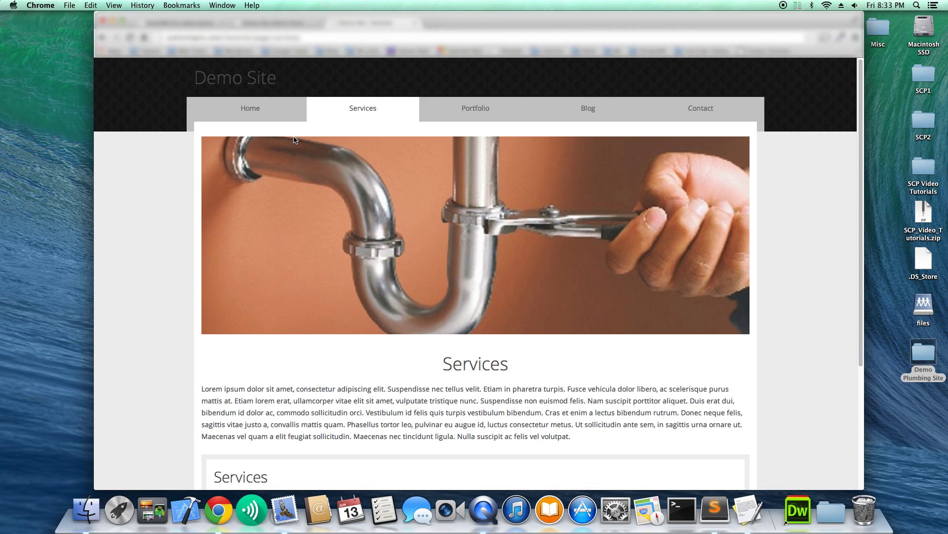
View the live Home page, then return to the admin and expand the Business section.
click(284, 109)
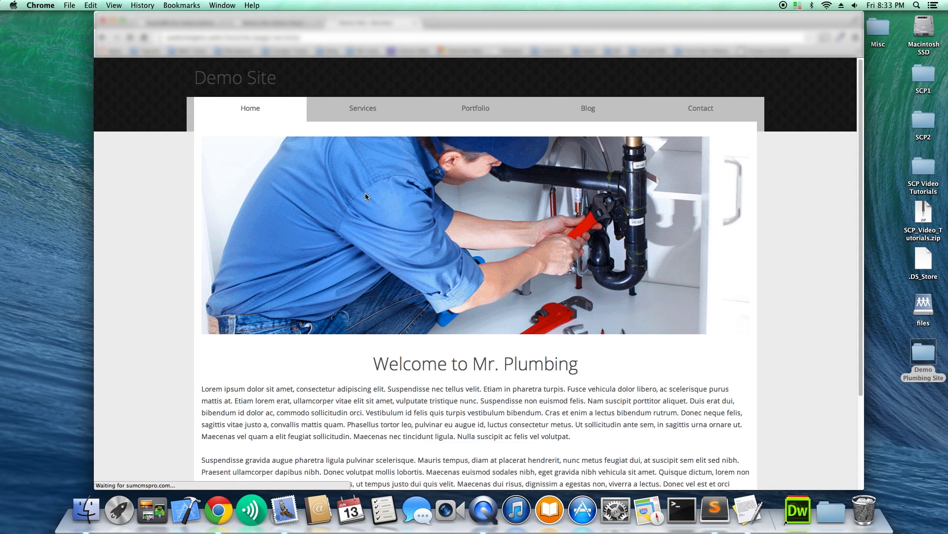
scroll(466, 260, down, 3)
scroll(472, 269, down, 1)
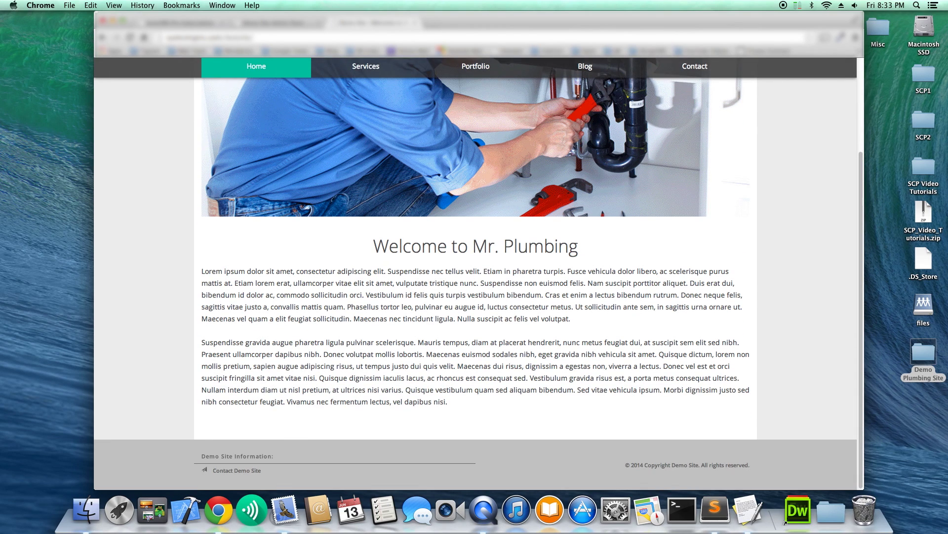
click(279, 23)
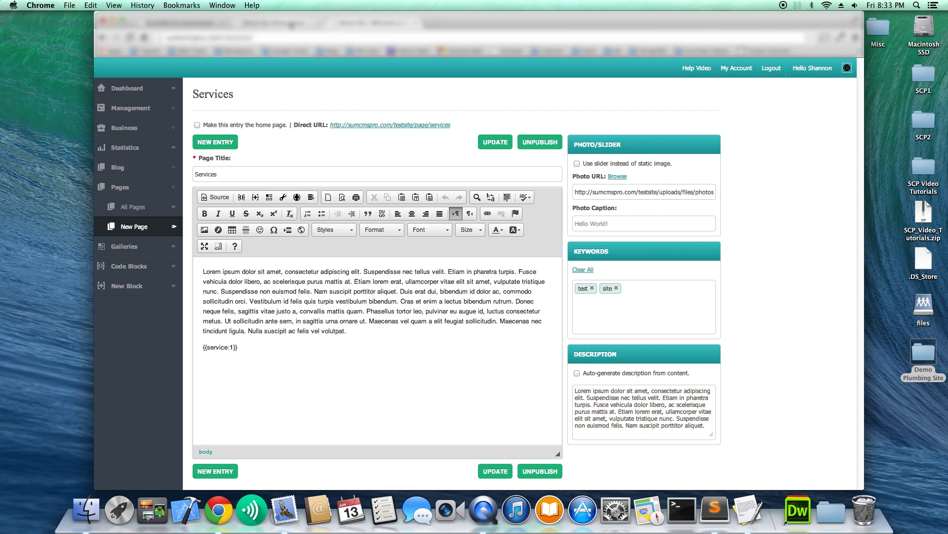
click(140, 132)
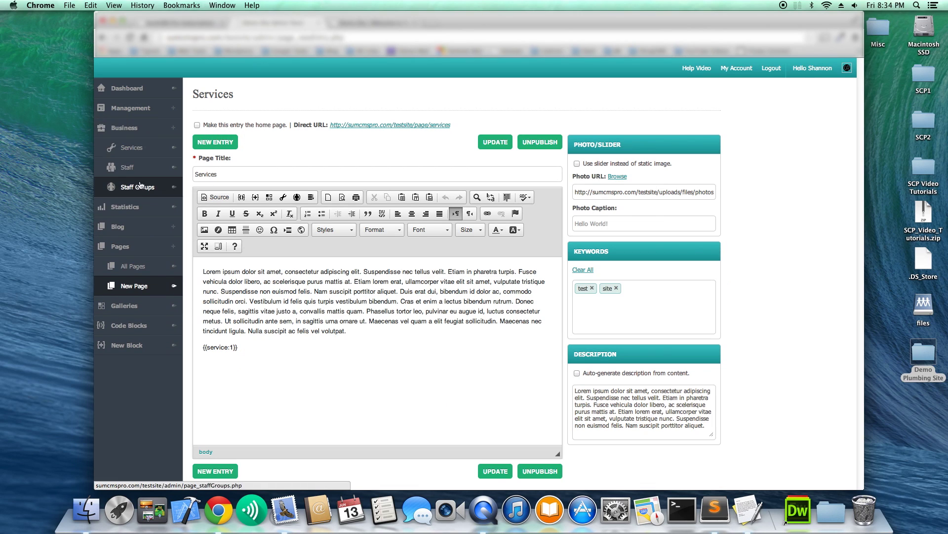
Add the first staff member with title Plumber, a pasted bio and the Plumber3.png photo.
click(141, 169)
click(232, 164)
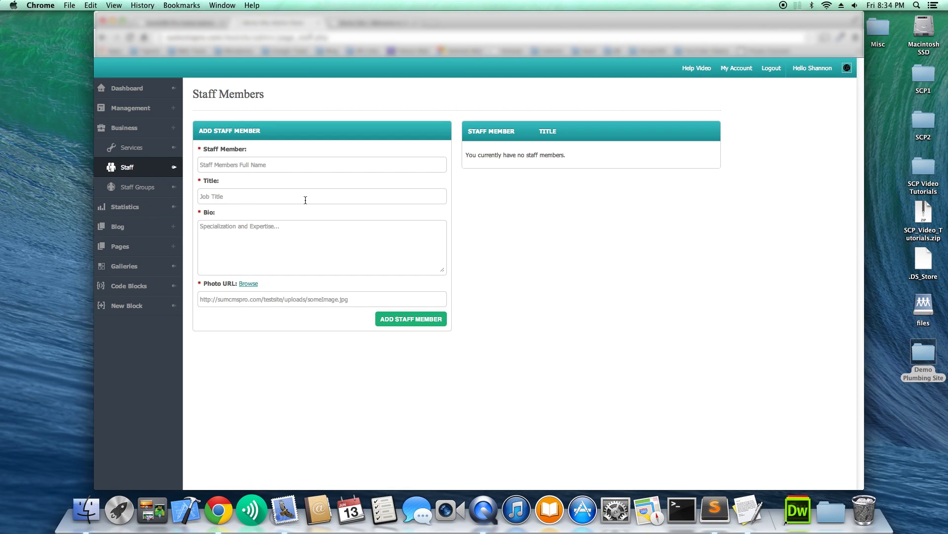
text(John Doe)
click(310, 195)
text(Plumber)
text(Lorem ipsum dolor sit amet, consectetur adipiscing elit. Suspendisse nec tellus velit. Etiam in pharetra turpis.)
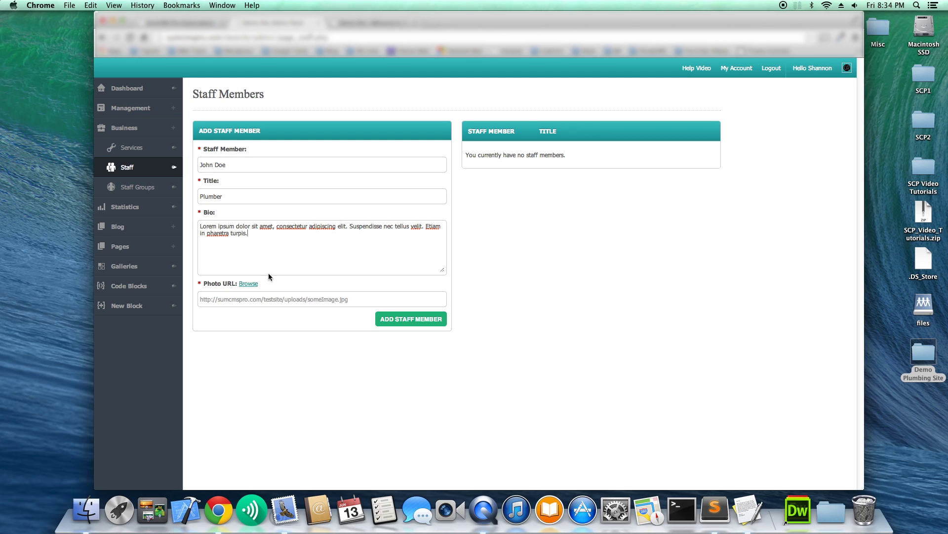
click(248, 283)
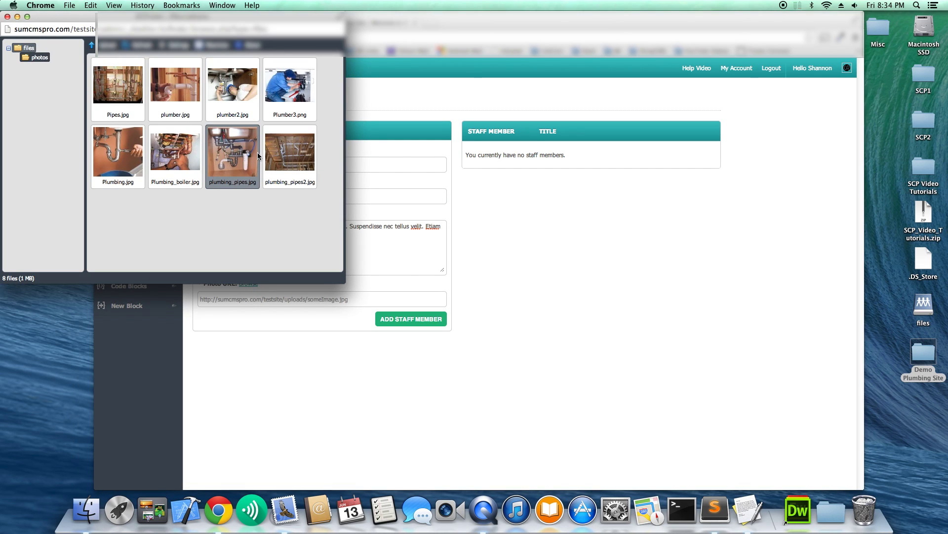
double_click(289, 87)
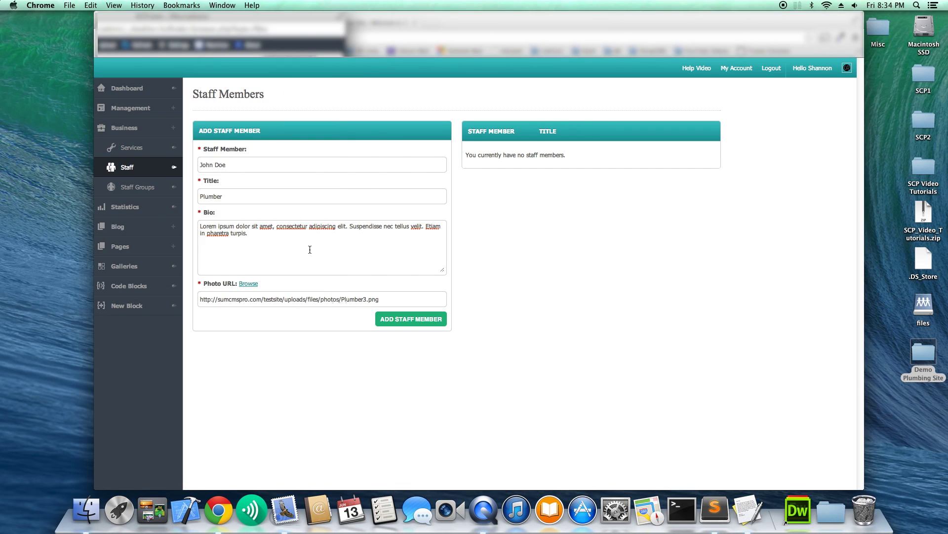
click(394, 320)
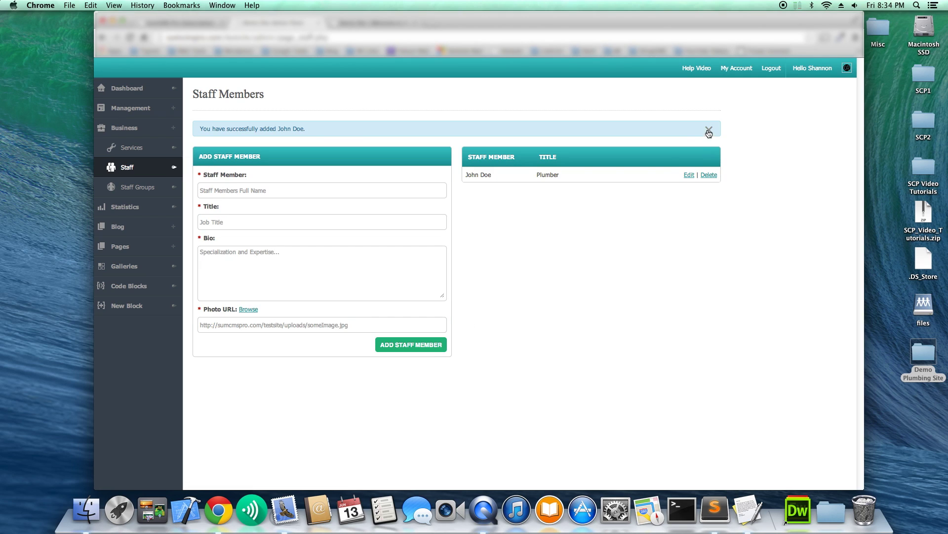
Add the second staff member with their name entered.
click(274, 193)
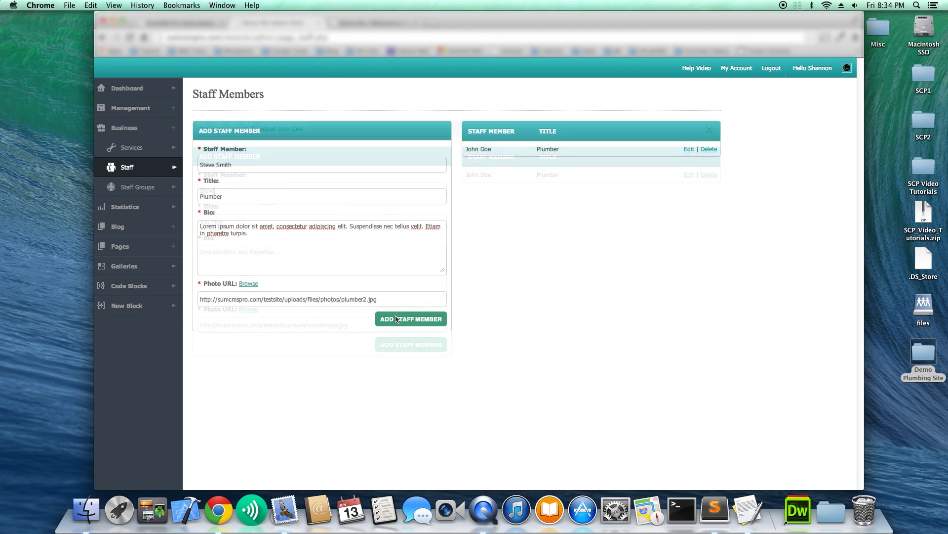
click(397, 318)
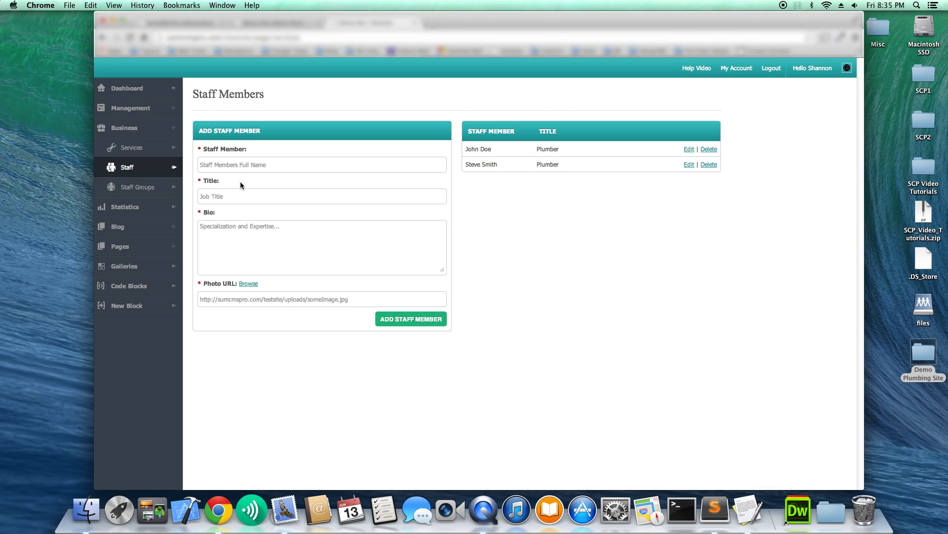
Create a staff group named Our Staff with a chosen layout.
click(154, 196)
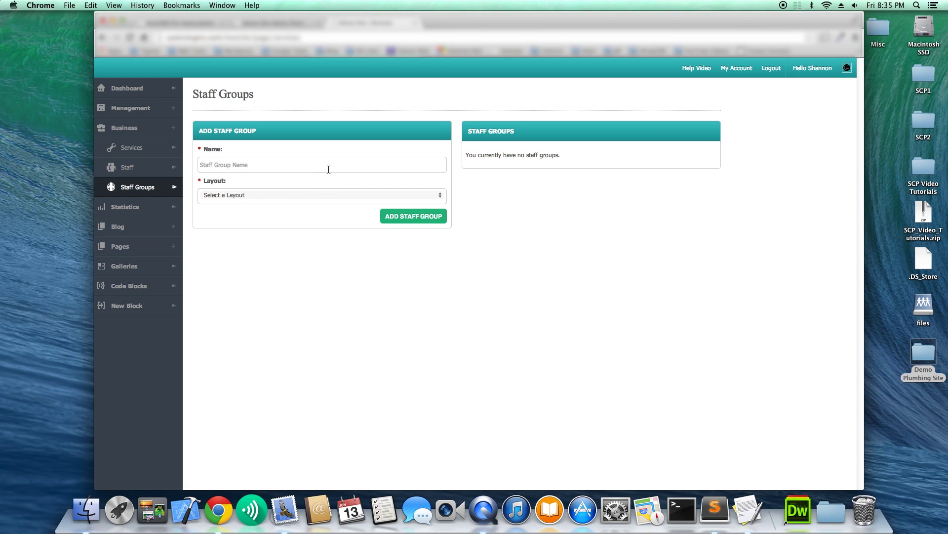
click(318, 166)
text(OUr Staff)
click(282, 200)
click(251, 203)
click(401, 215)
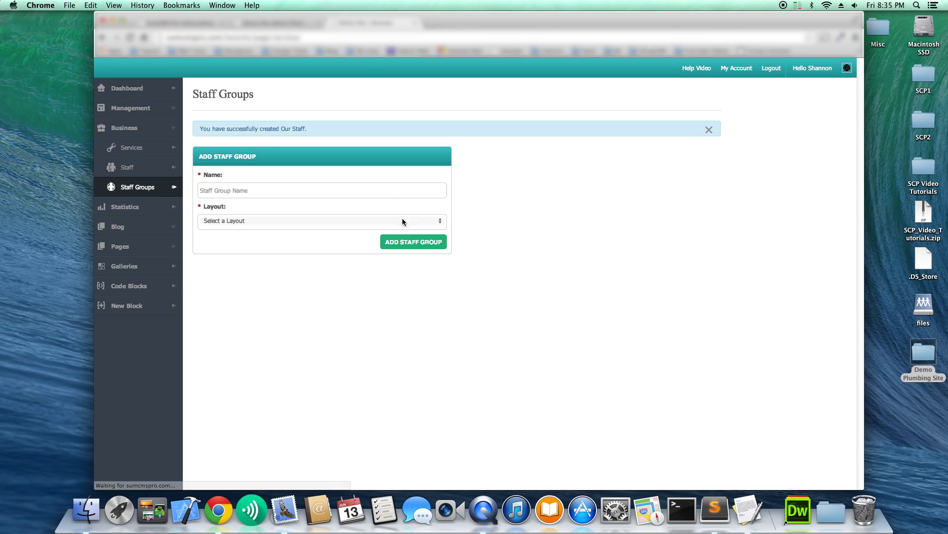
Add both Plumber staff members to Our Staff and save the group.
click(681, 180)
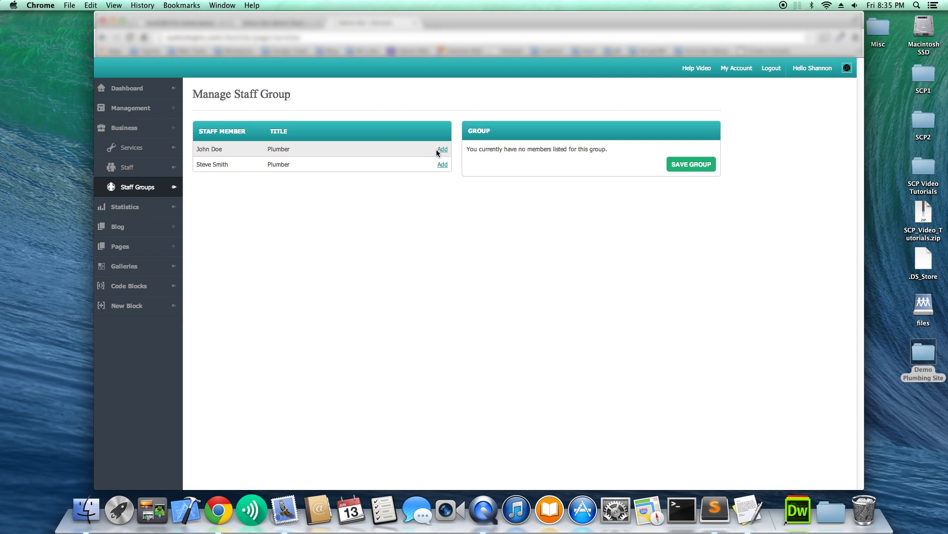
click(441, 150)
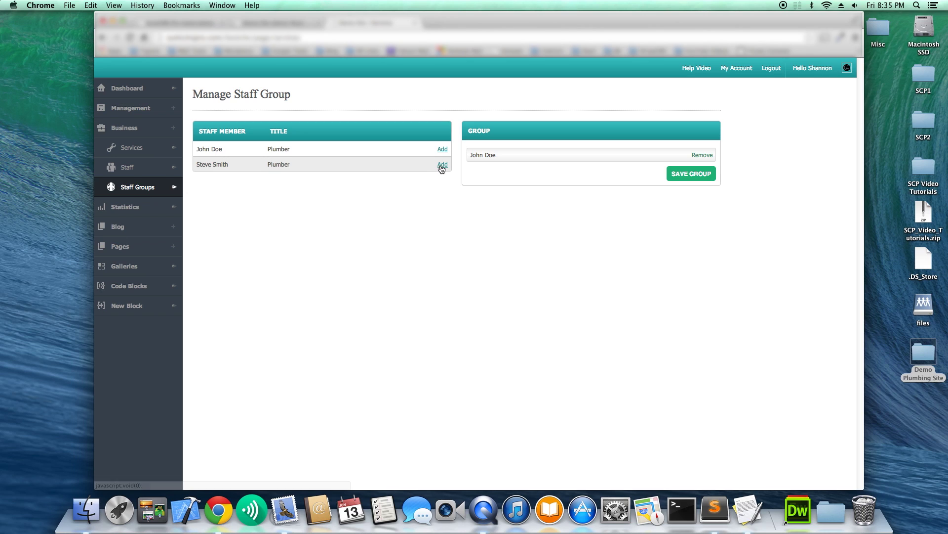
click(442, 165)
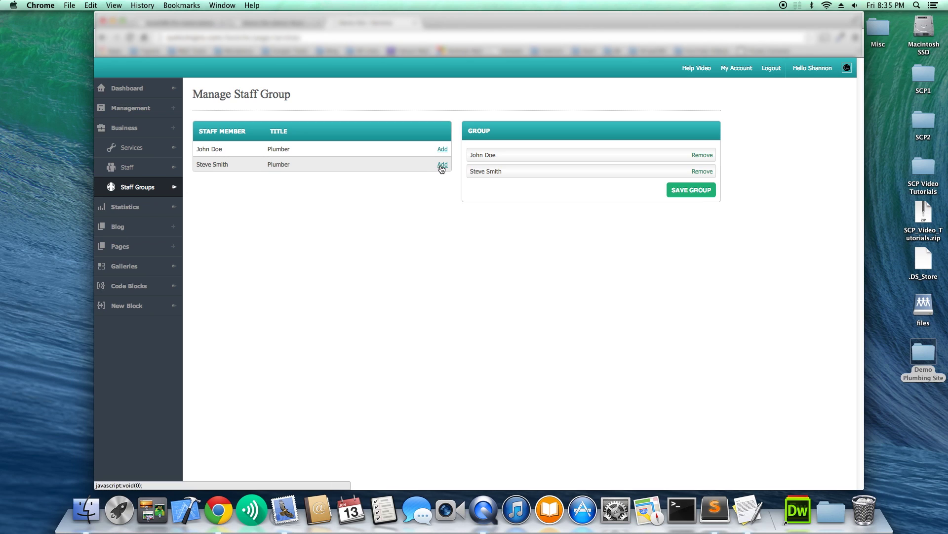
click(691, 190)
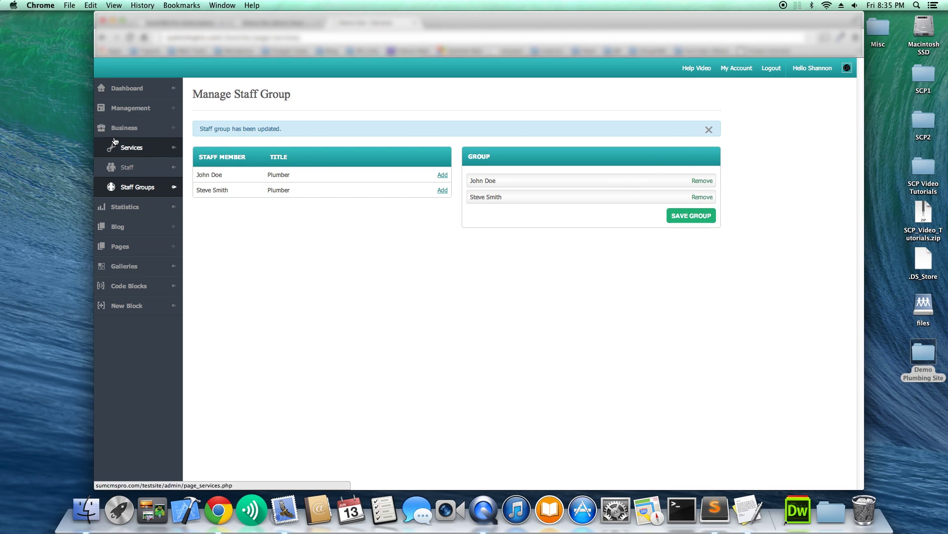
Insert the Our Staff group tag {{staff:1}} between the Welcome to Mr. Plumbing paragraphs and update.
click(139, 247)
click(133, 267)
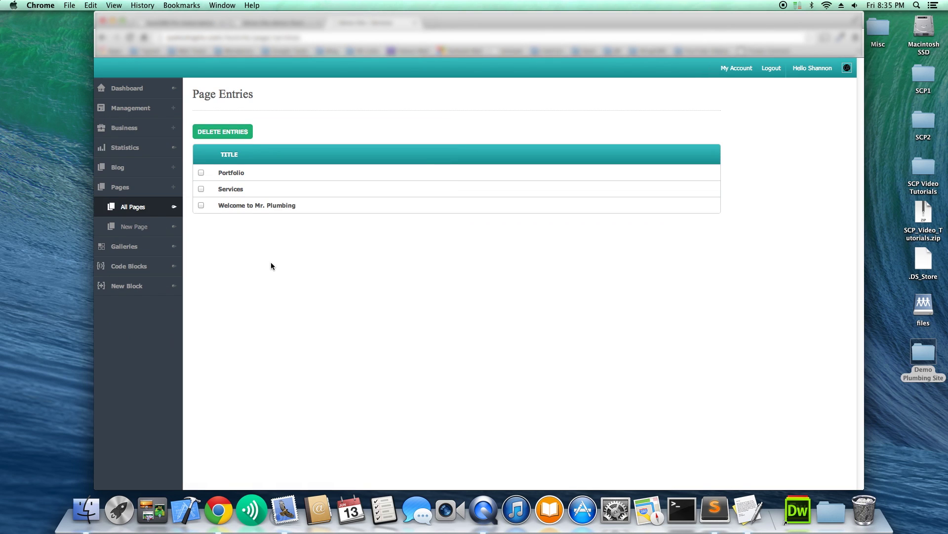
click(254, 212)
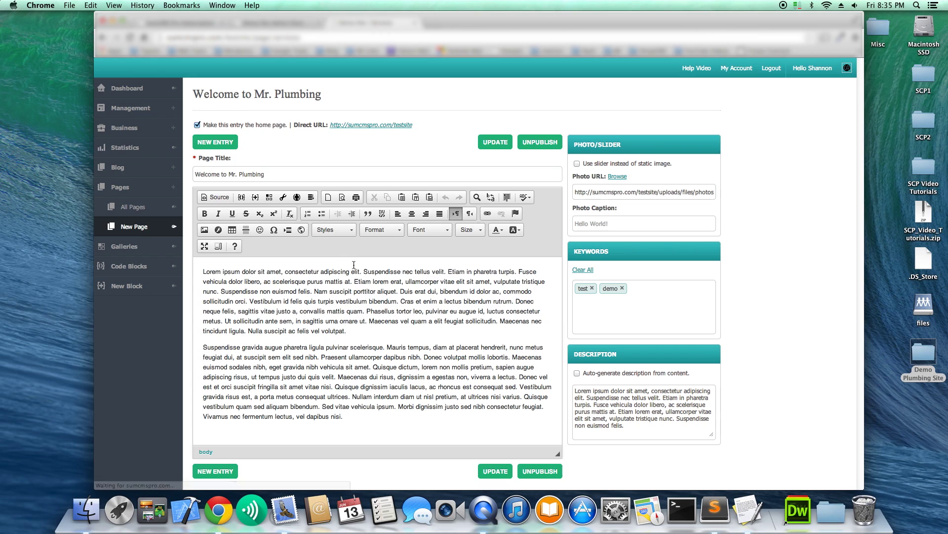
click(374, 333)
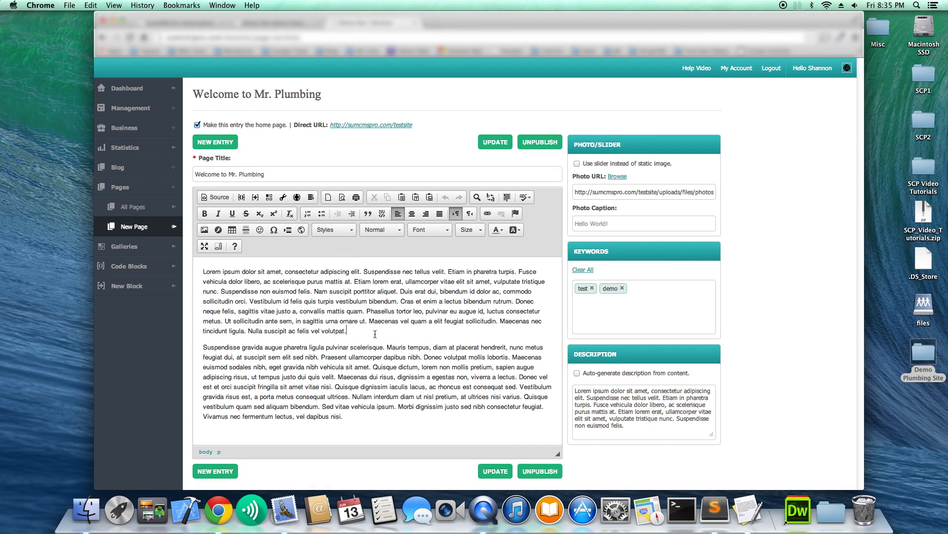
key(Return)
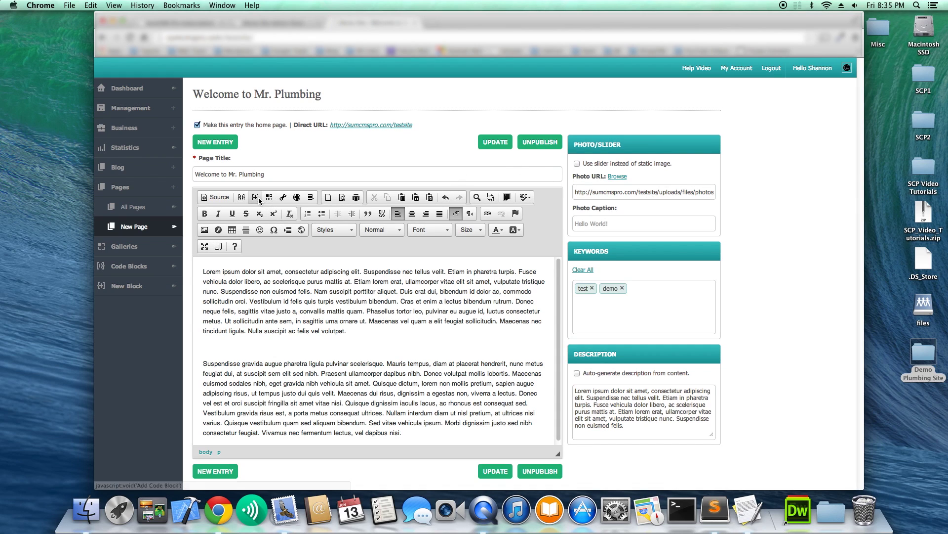
click(298, 200)
click(414, 261)
click(402, 270)
click(553, 325)
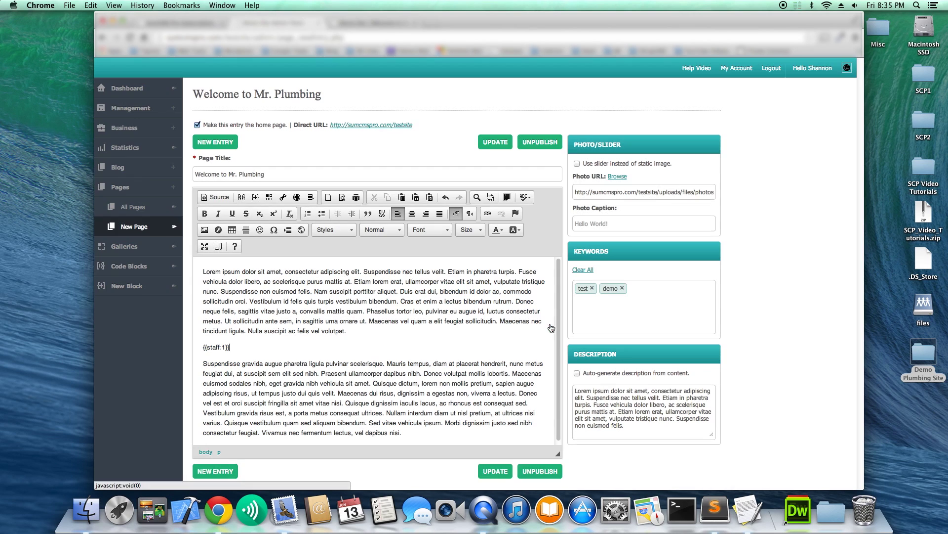
click(503, 471)
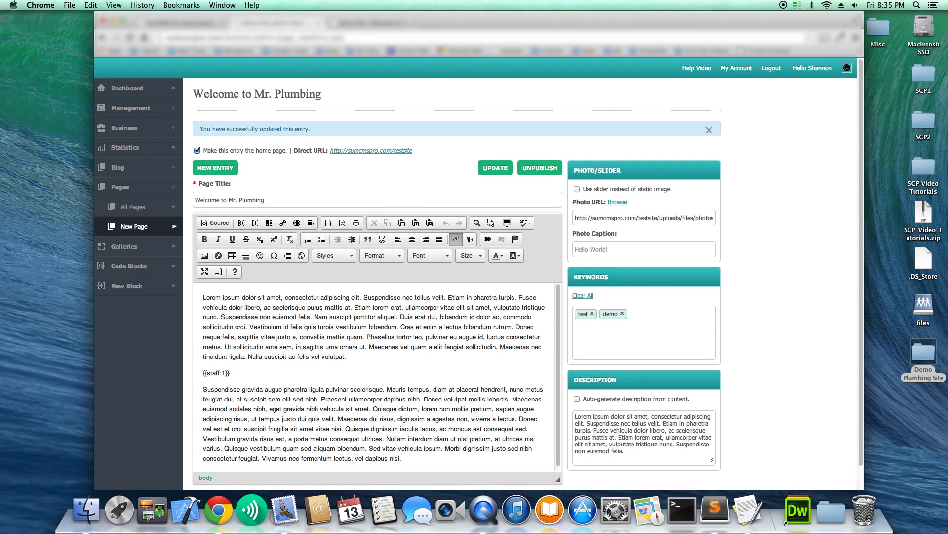
key(ctrl+Tab)
Reload the live home page and check its new two-person staff section.
click(236, 77)
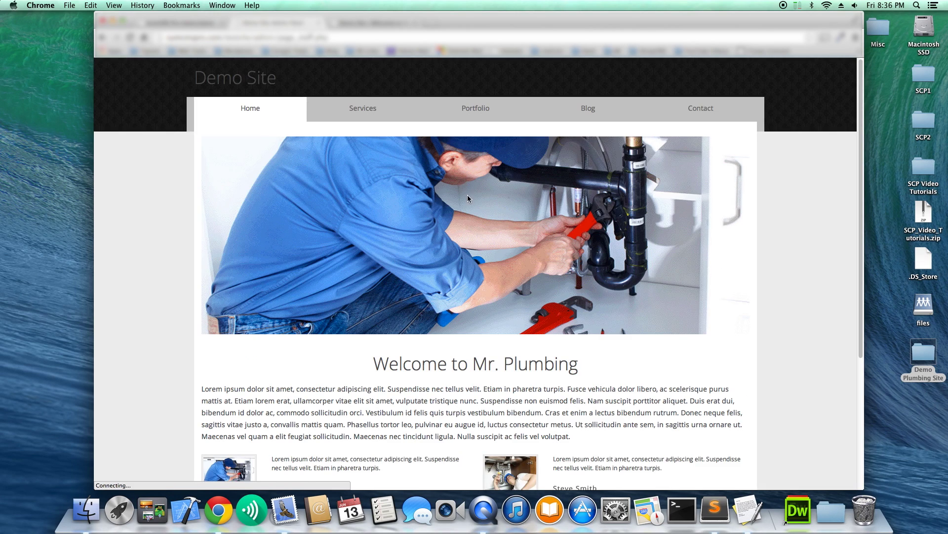
scroll(468, 196, down, 5)
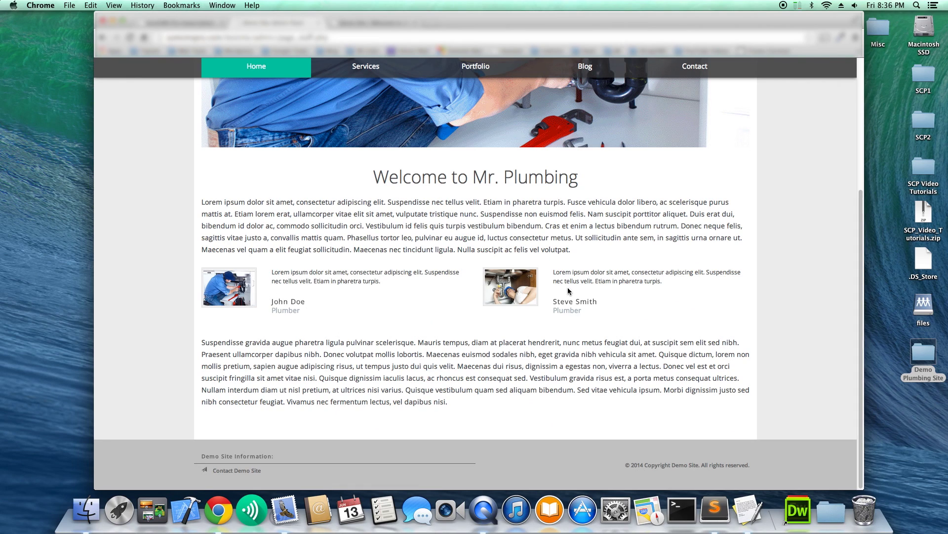
drag(610, 306, 327, 289)
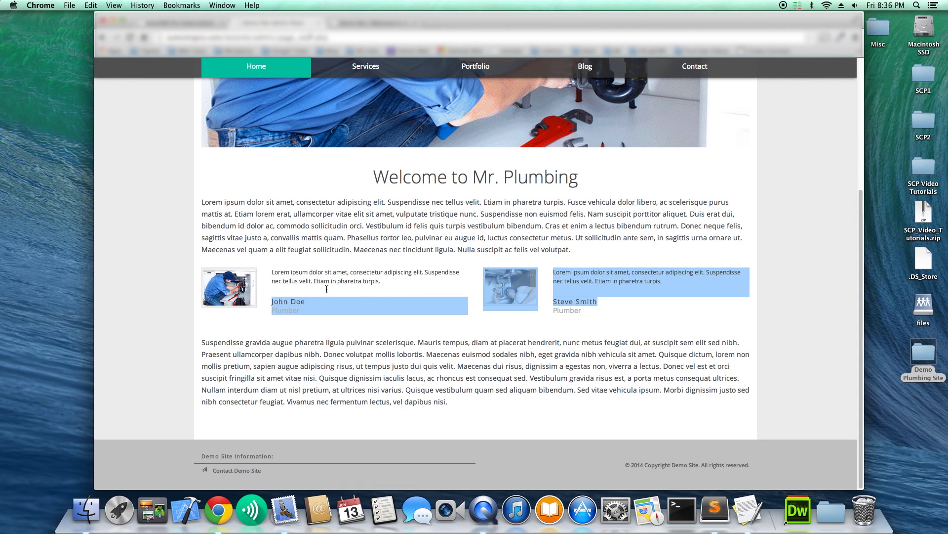
click(336, 286)
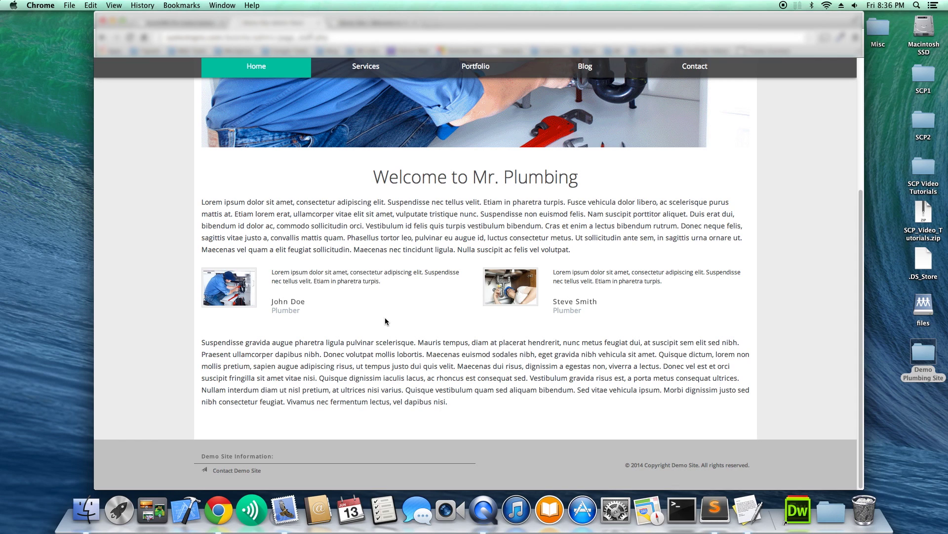
scroll(381, 315, up, 5)
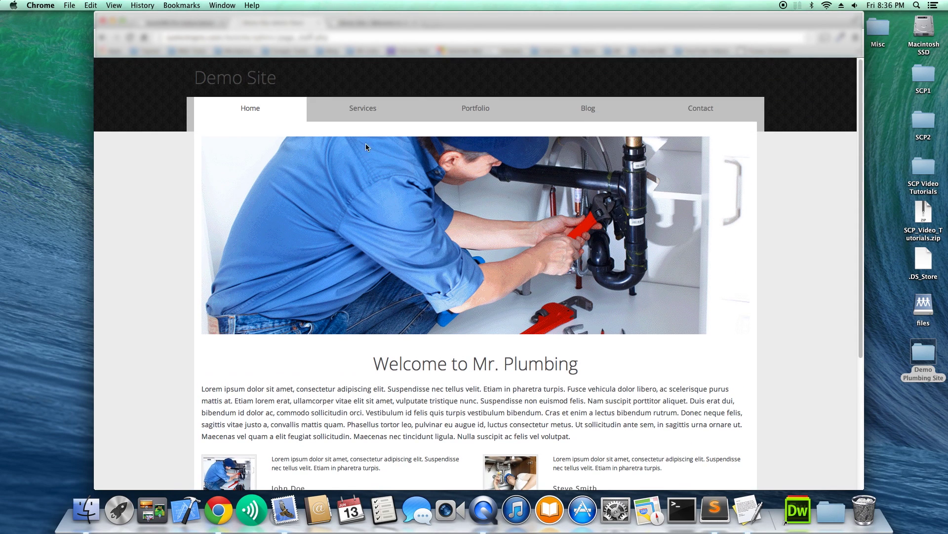
Look over the live Services and Portfolio pages, then return to the admin.
click(370, 124)
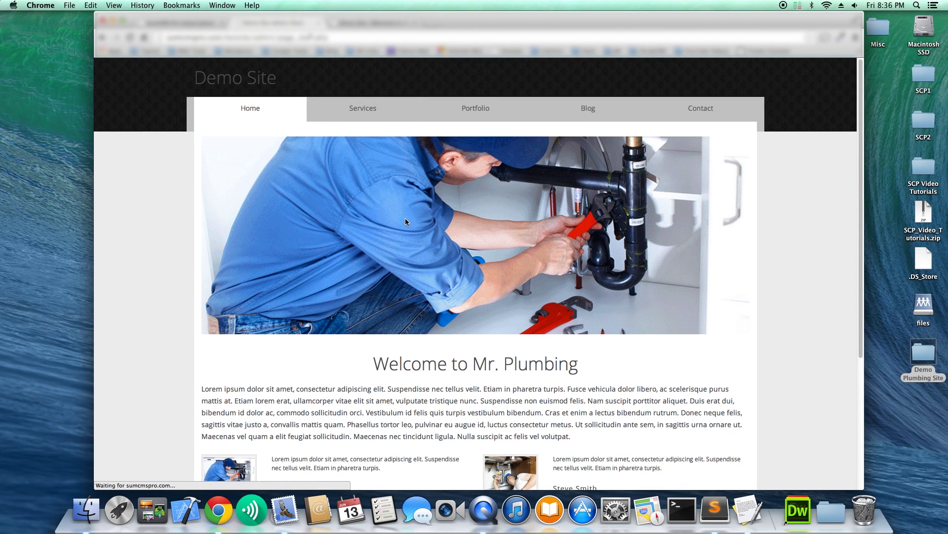
scroll(405, 221, down, 5)
scroll(403, 320, up, 5)
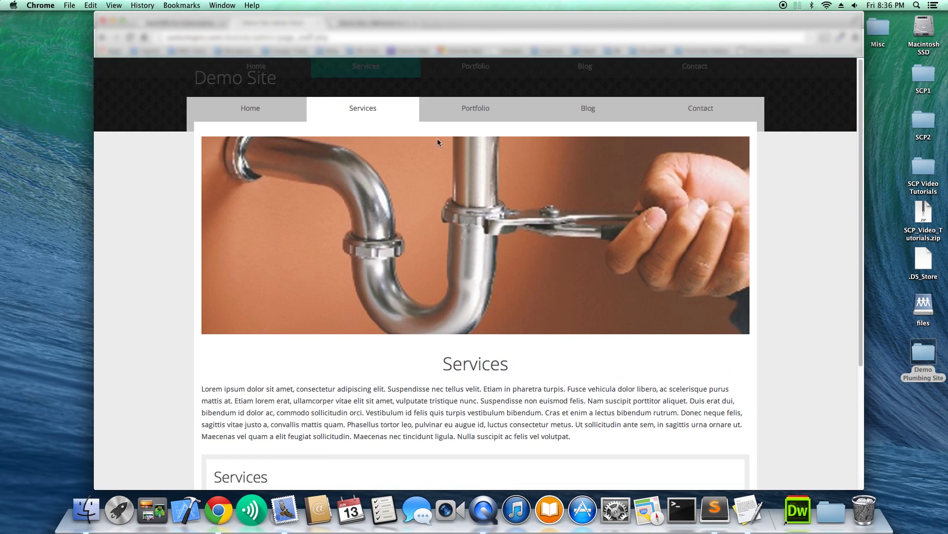
scroll(443, 316, down, 5)
click(473, 73)
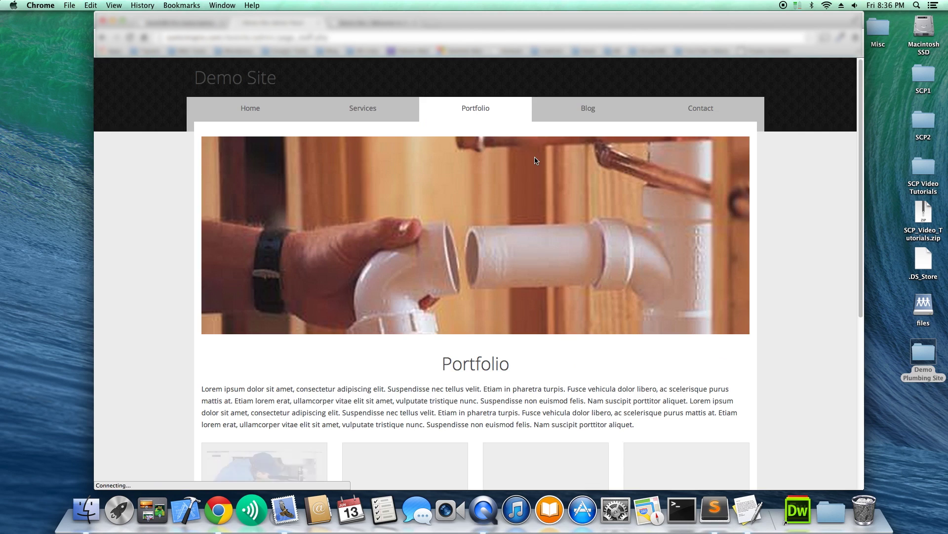
scroll(568, 178, down, 5)
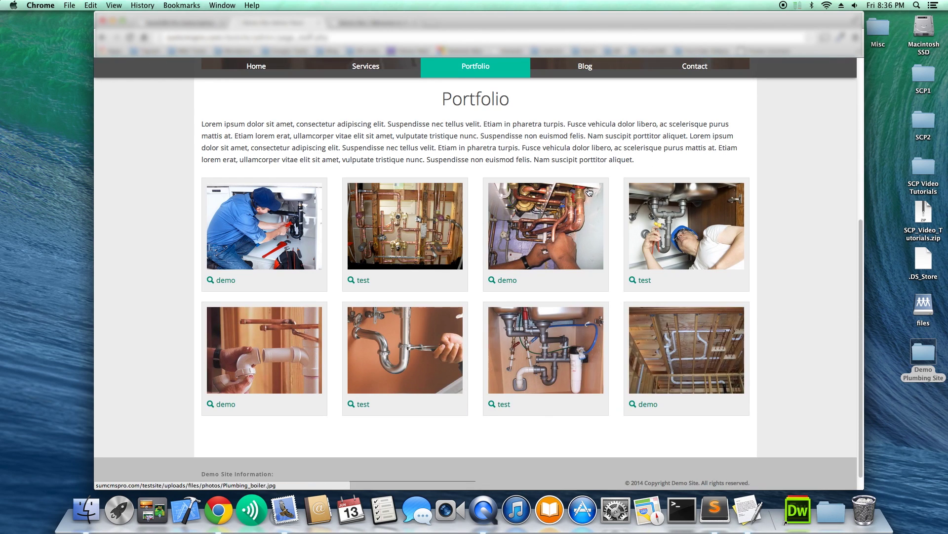
scroll(588, 153, up, 5)
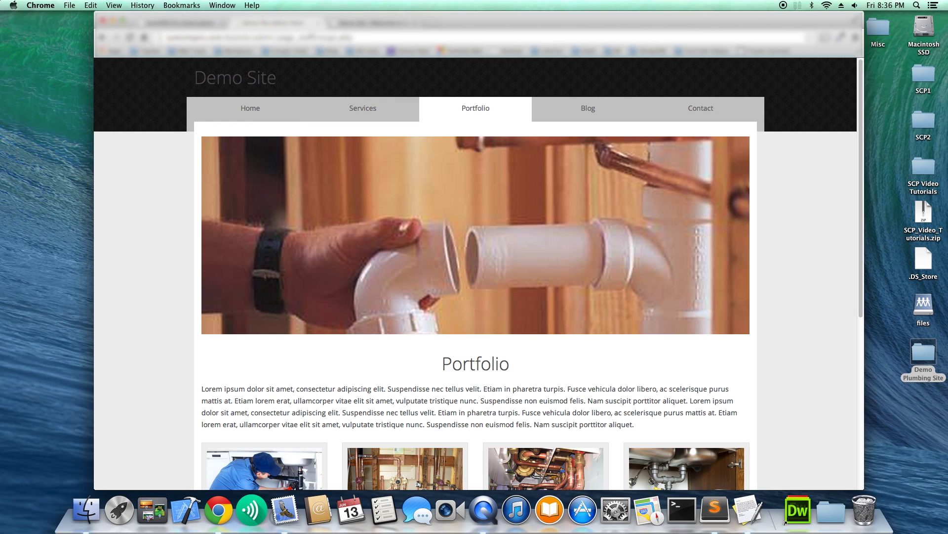
click(275, 23)
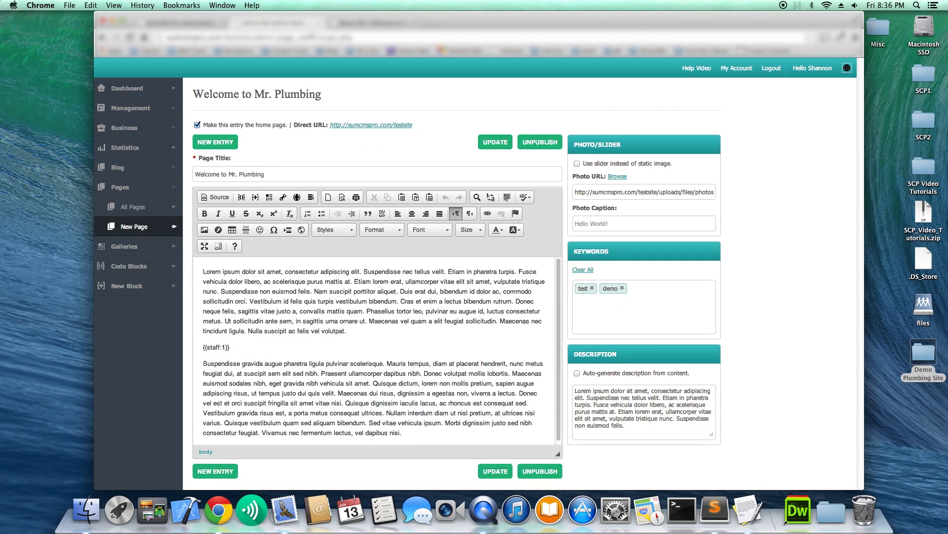
Upload MrPlumber_Logo.png from the Demo Plumbing Site folder and set it as the Logo URL.
click(156, 108)
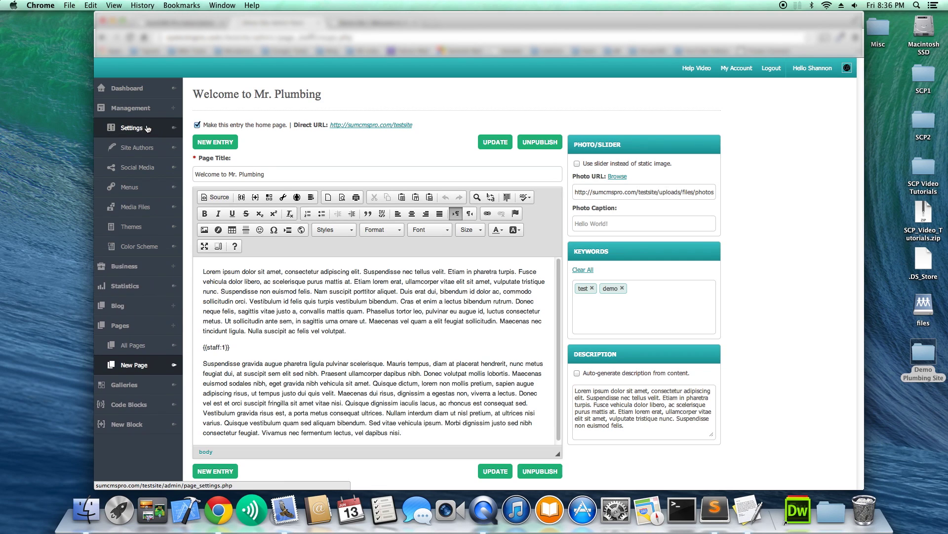
click(212, 145)
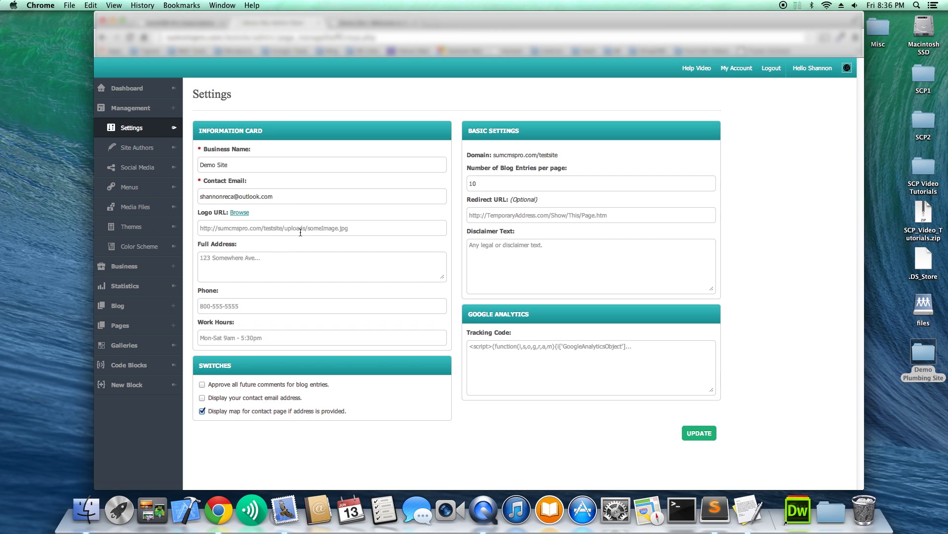
click(241, 213)
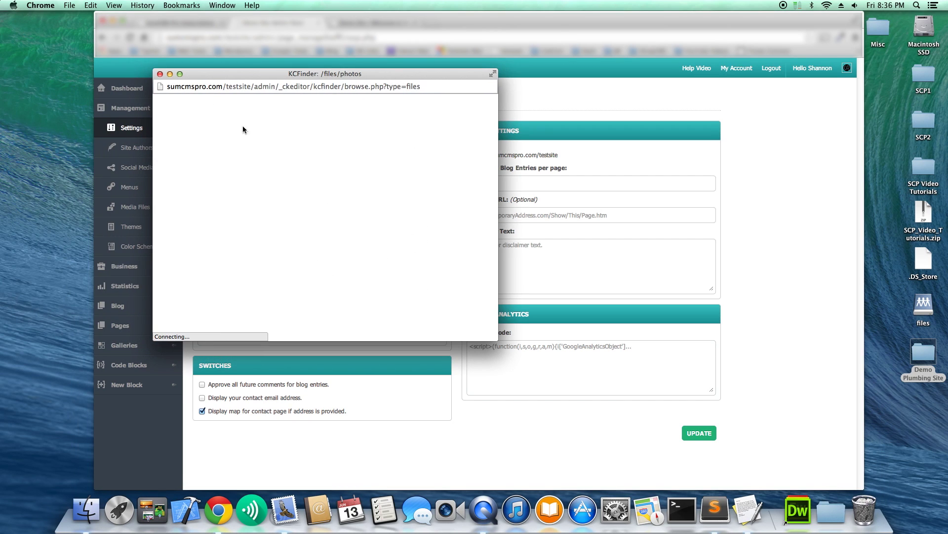
click(181, 106)
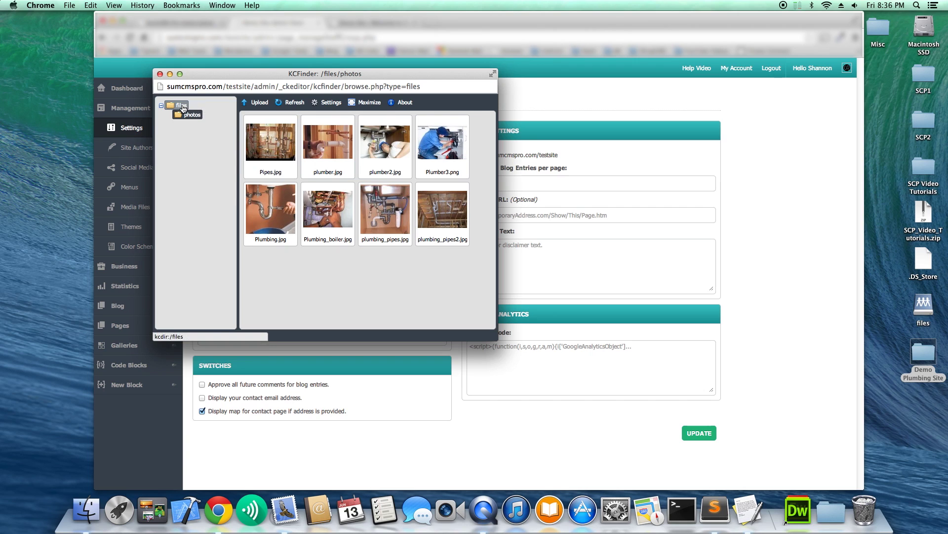
click(258, 102)
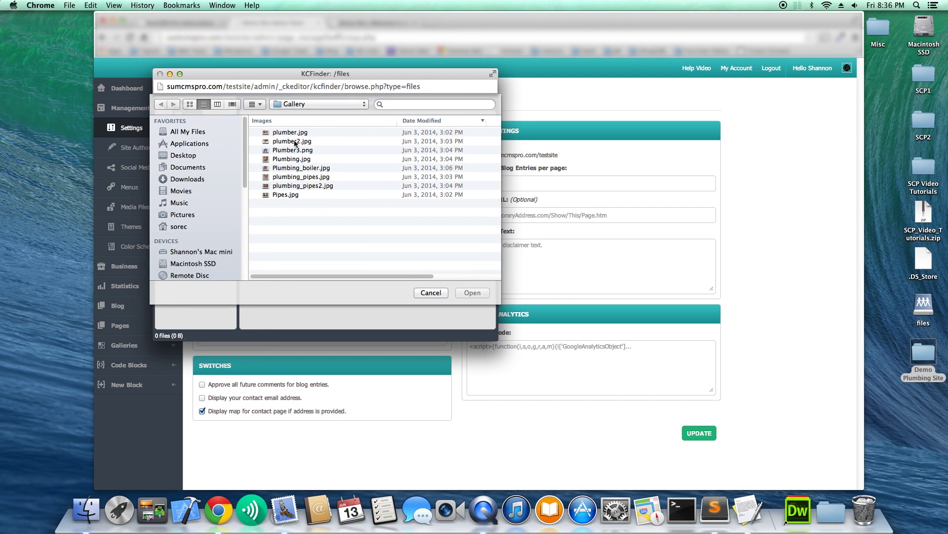
click(343, 106)
click(343, 114)
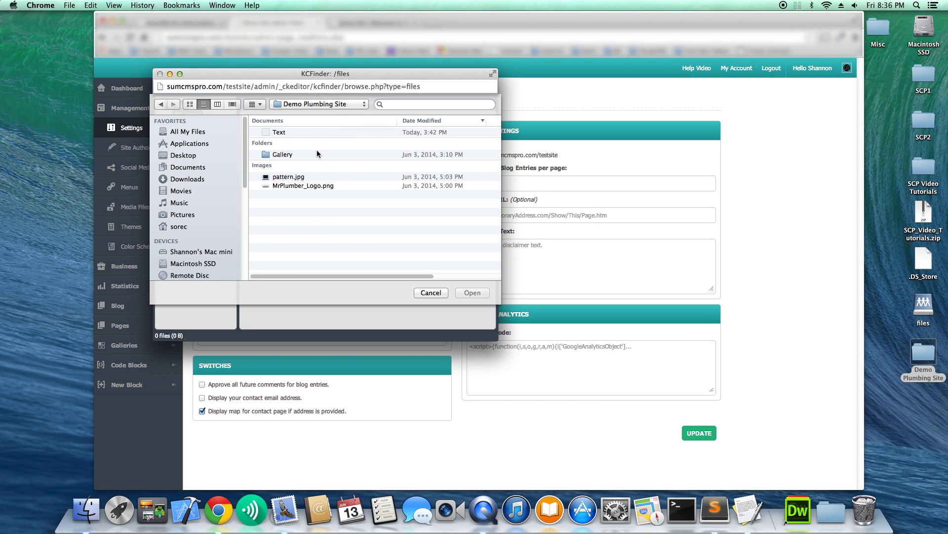
click(307, 188)
click(473, 256)
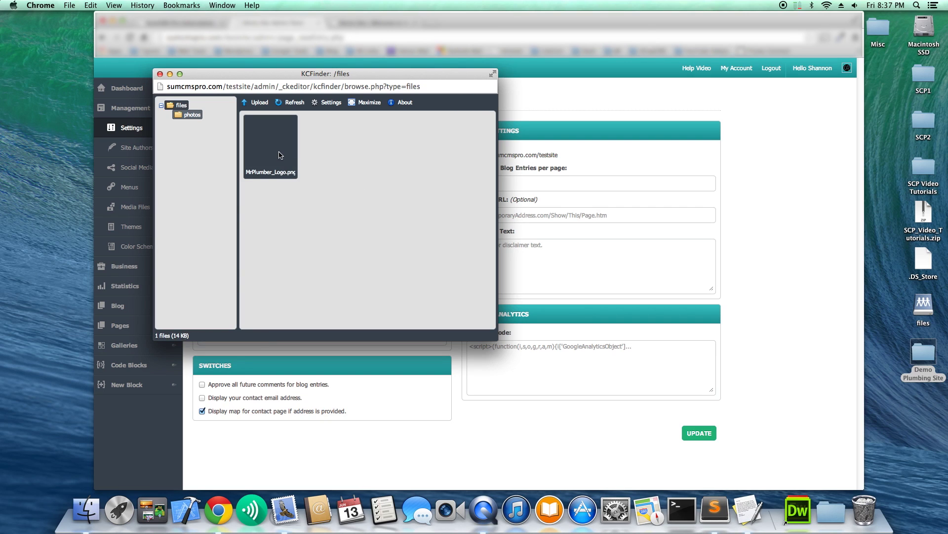
double_click(279, 152)
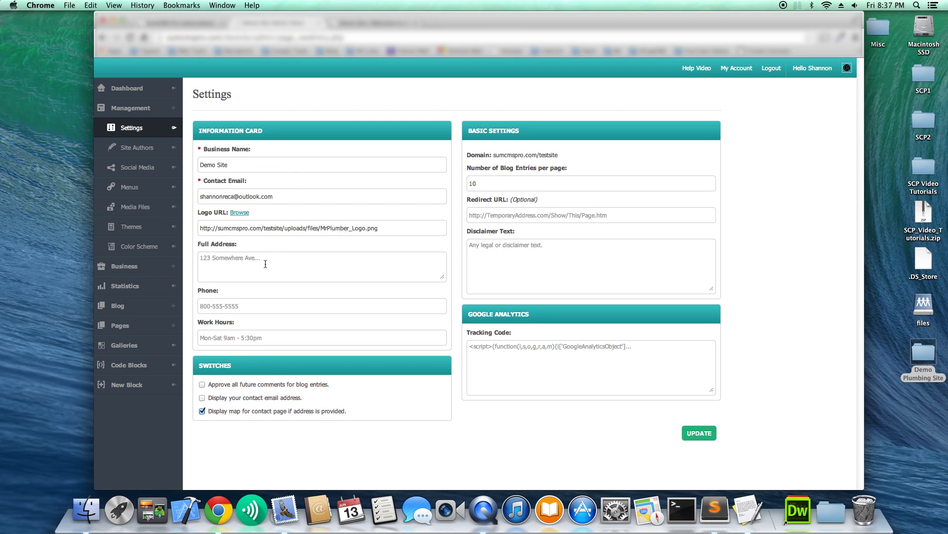
Enter the business street address, phone number and Mon-Fri 9am-5pm work hours, then save settings.
click(265, 264)
text(123 Summer Ave.)
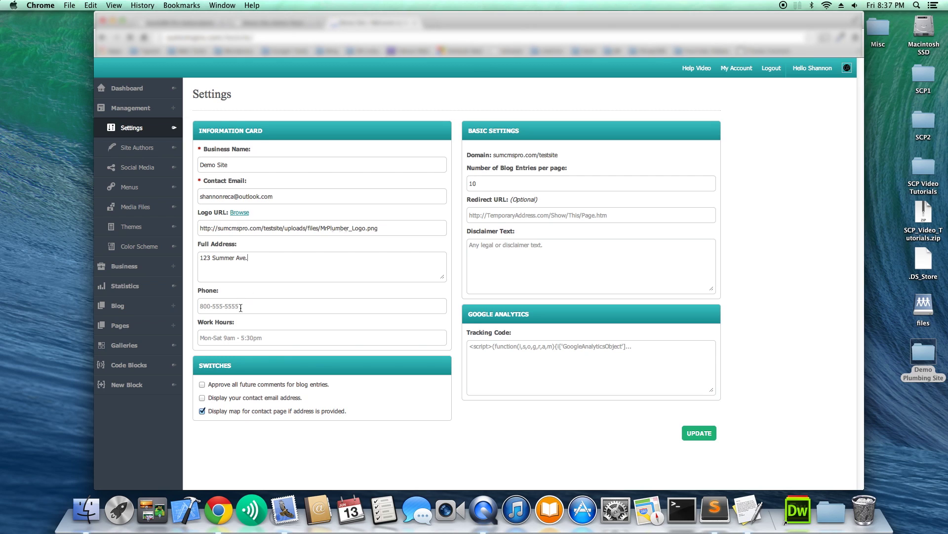
text(555-555-5555)
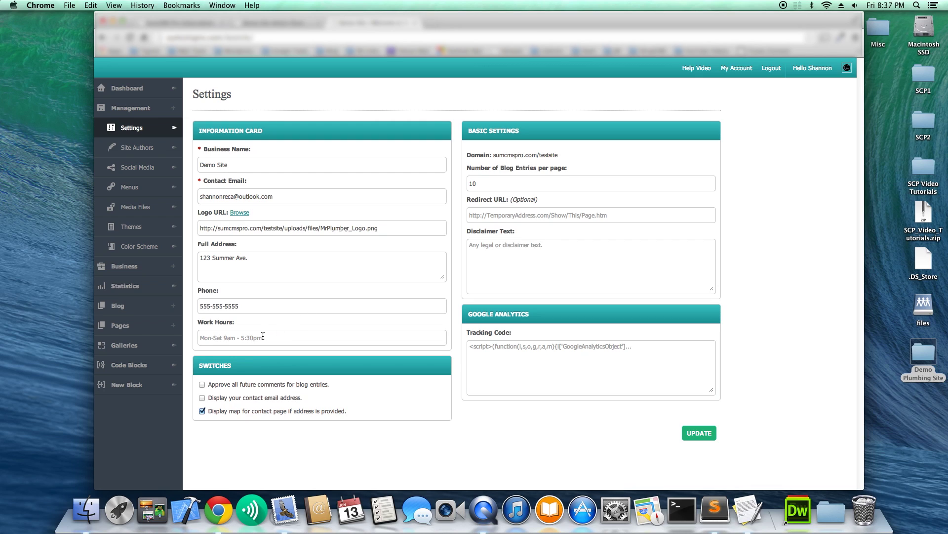
text(Mon-Fri 9am-5pm)
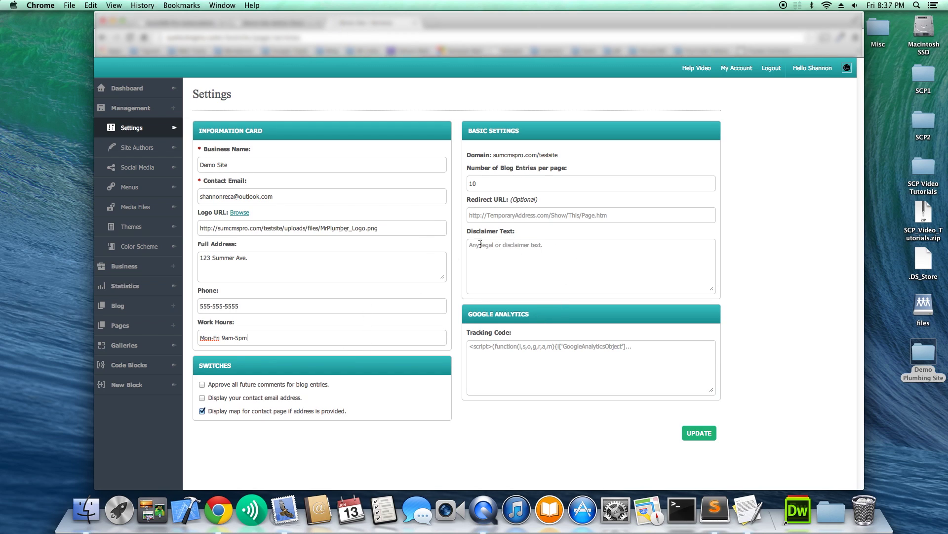
click(700, 435)
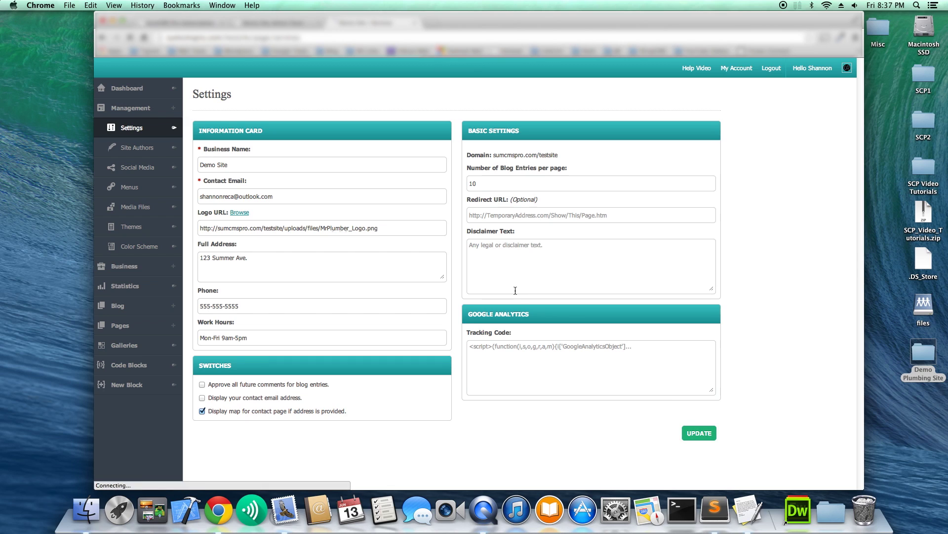
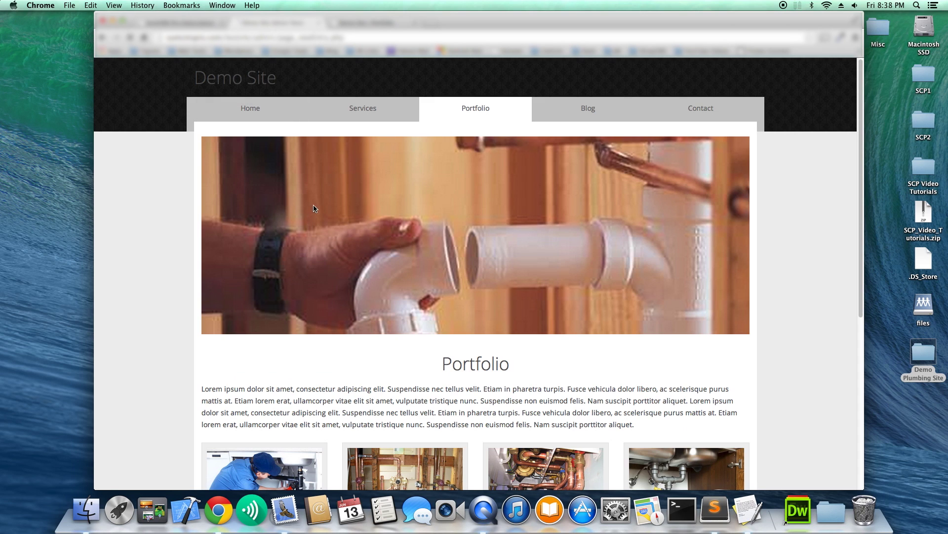
Reload the Portfolio page and review its footer address text.
scroll(334, 214, down, 5)
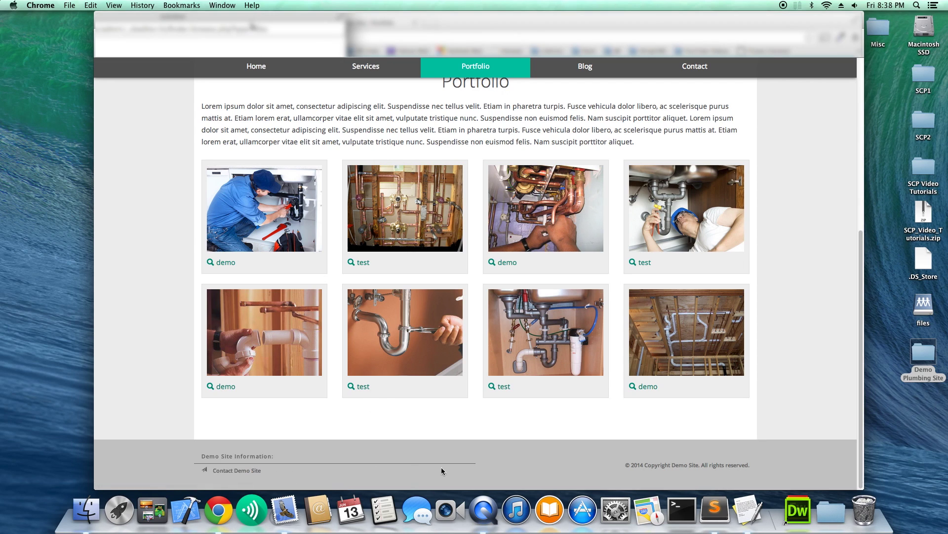
scroll(431, 428, up, 6)
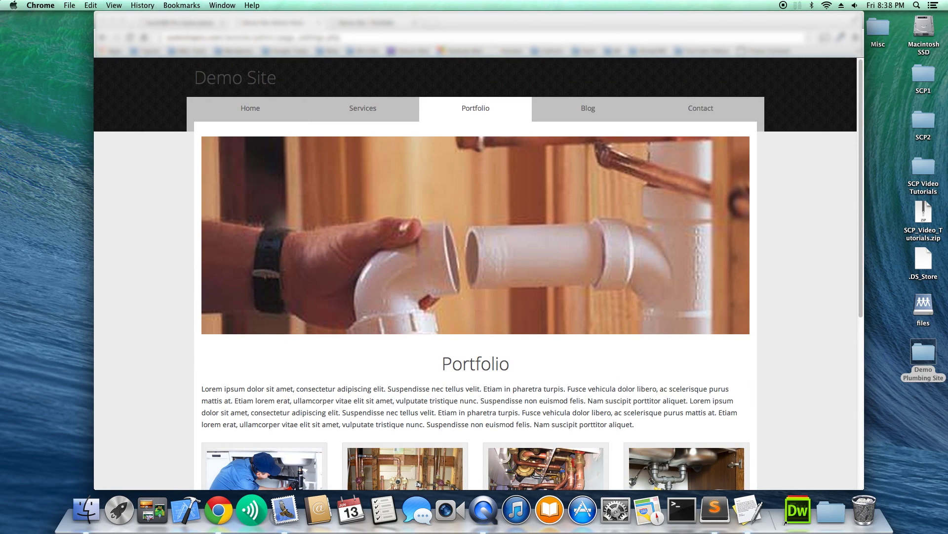
click(130, 38)
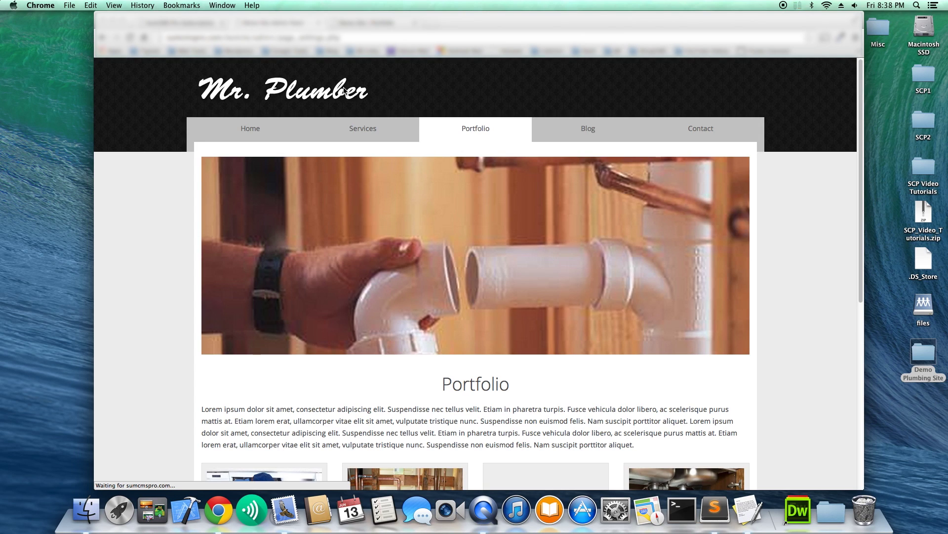
click(443, 183)
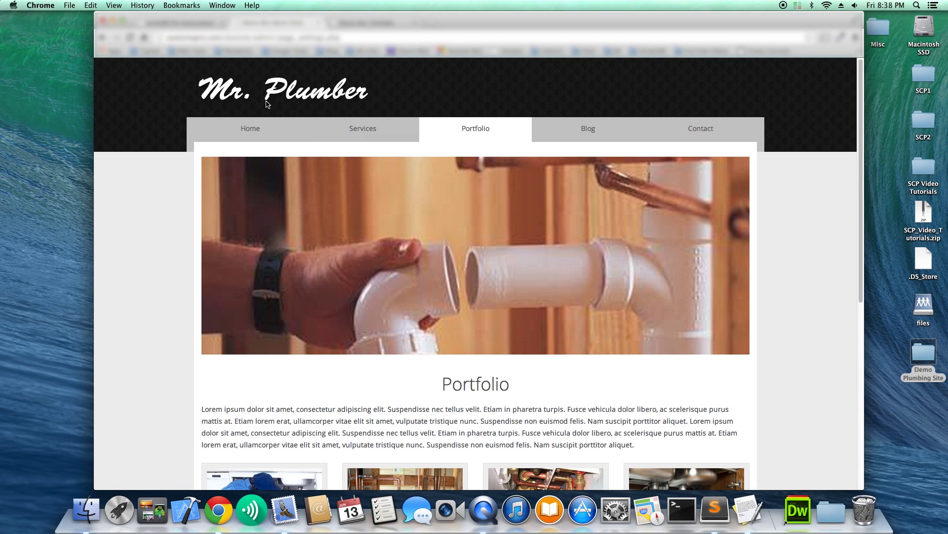
scroll(324, 233, down, 10)
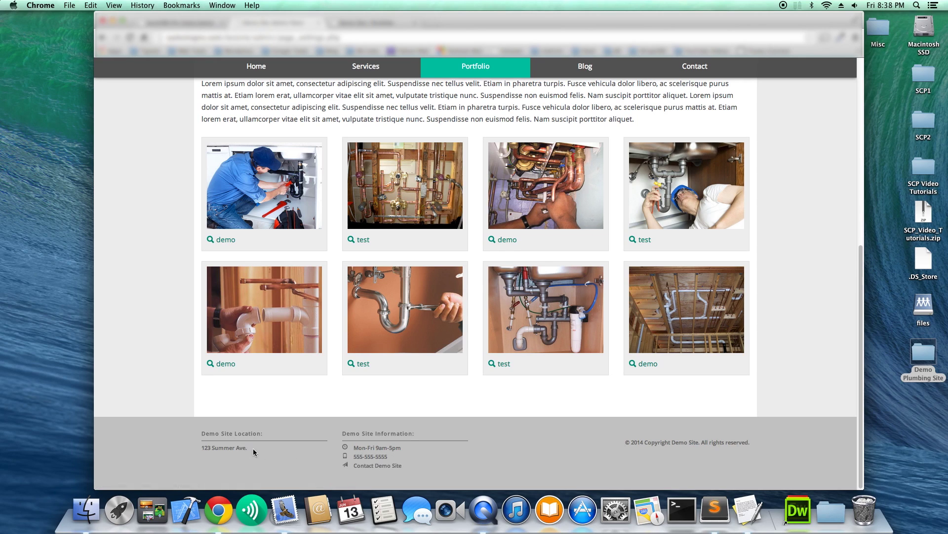
drag(204, 448, 250, 454)
click(588, 326)
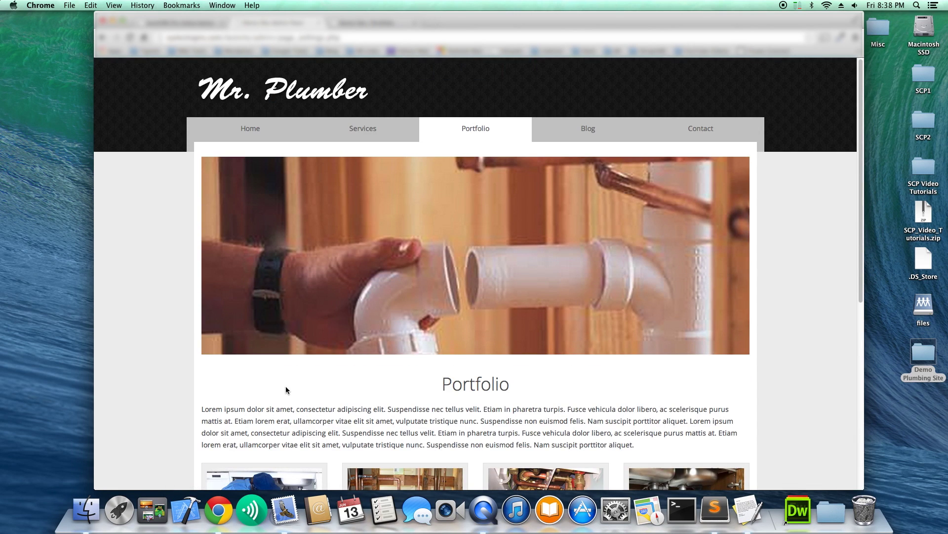
scroll(321, 377, down, 6)
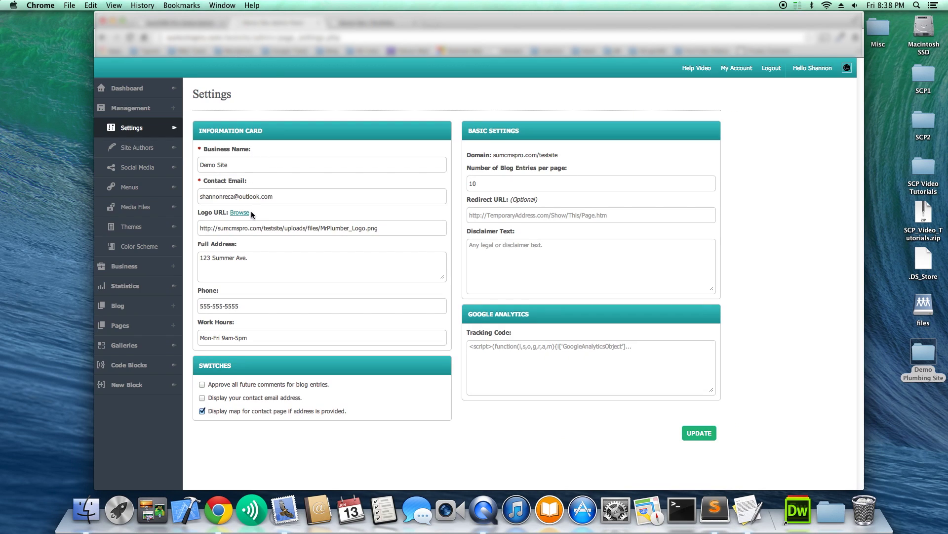
Open the Color Scheme editor and show its Theme Colors panel.
click(157, 249)
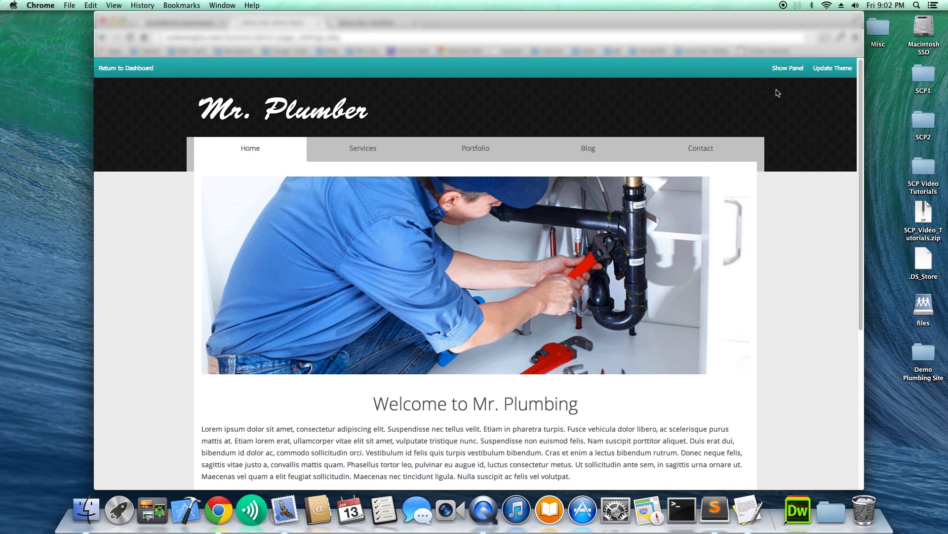
click(788, 68)
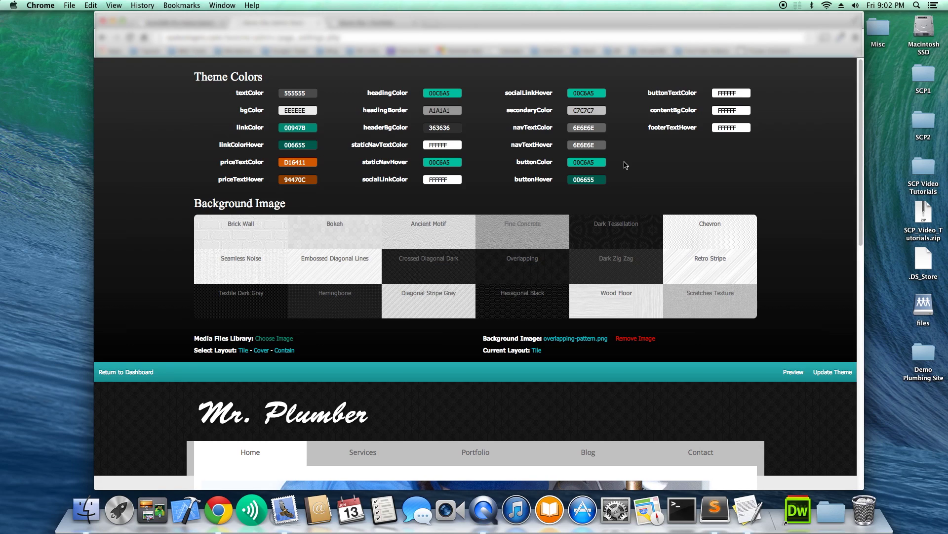
key(ctrl+Tab)
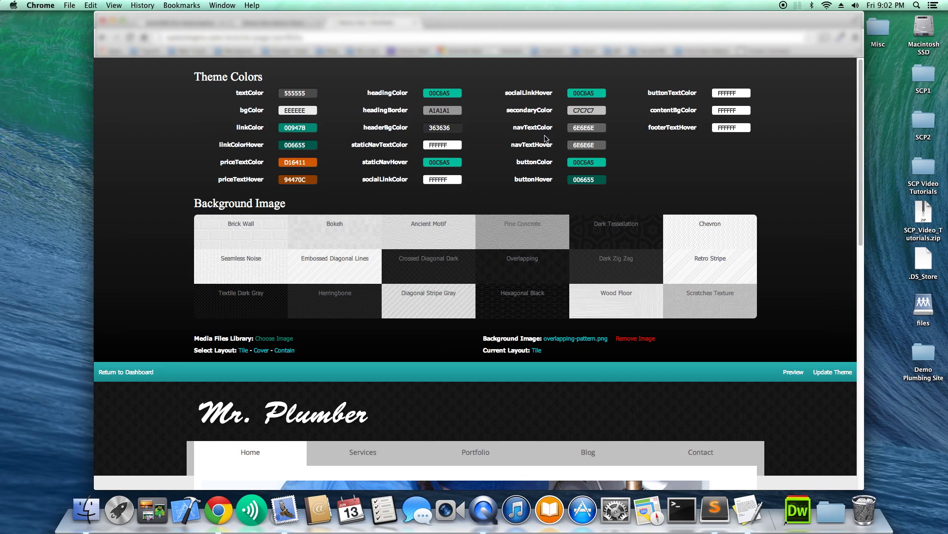
Set linkColor, linkColorHover and headingColor to the blue 192594.
click(302, 129)
click(342, 154)
drag(342, 154, 342, 150)
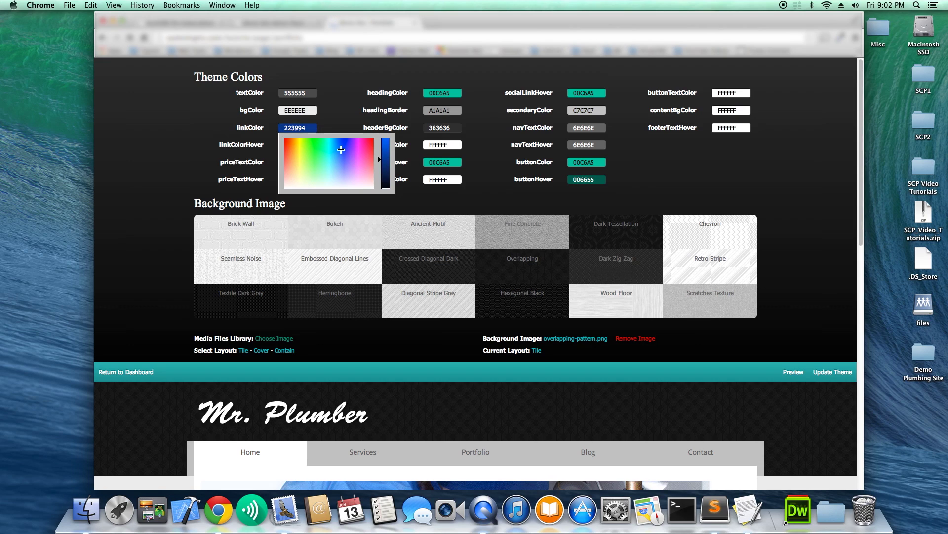
drag(342, 149, 343, 147)
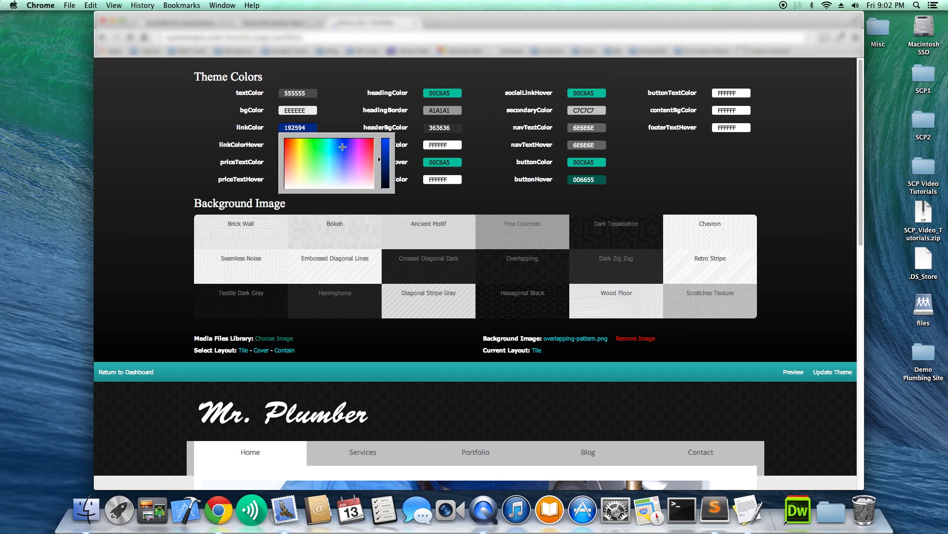
click(338, 126)
click(300, 128)
key(super+c)
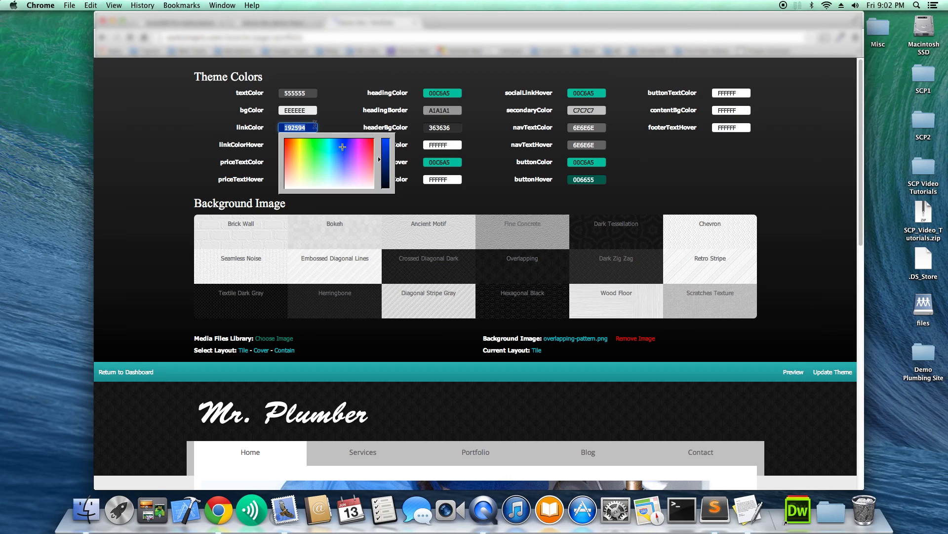
click(341, 118)
click(307, 142)
key(super+v)
click(336, 131)
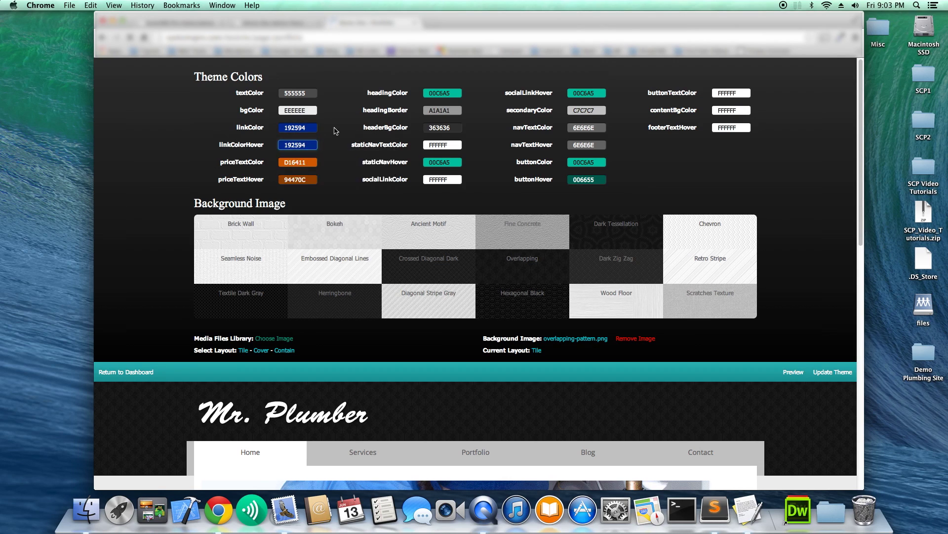
click(438, 90)
key(super+v)
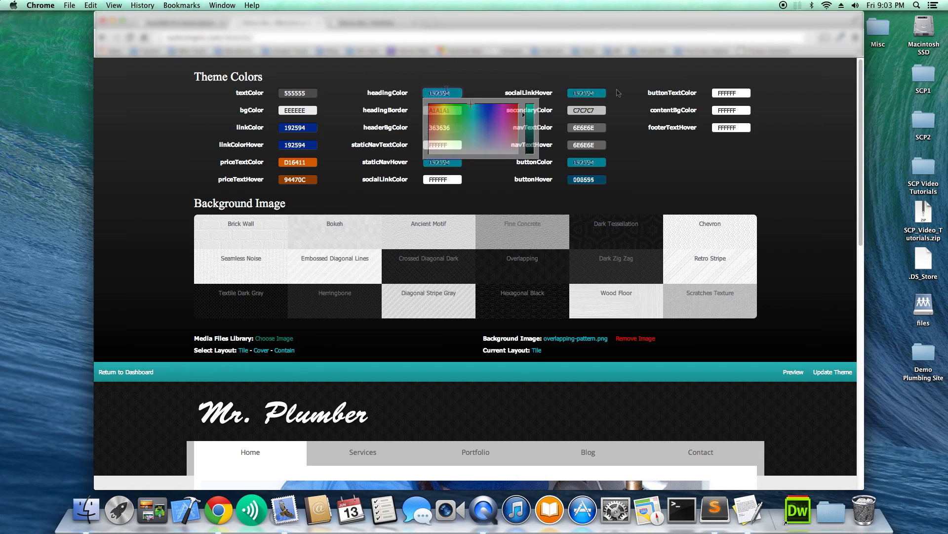
click(348, 173)
Set priceTextColor and priceTextHover to the dark red 990000.
click(310, 167)
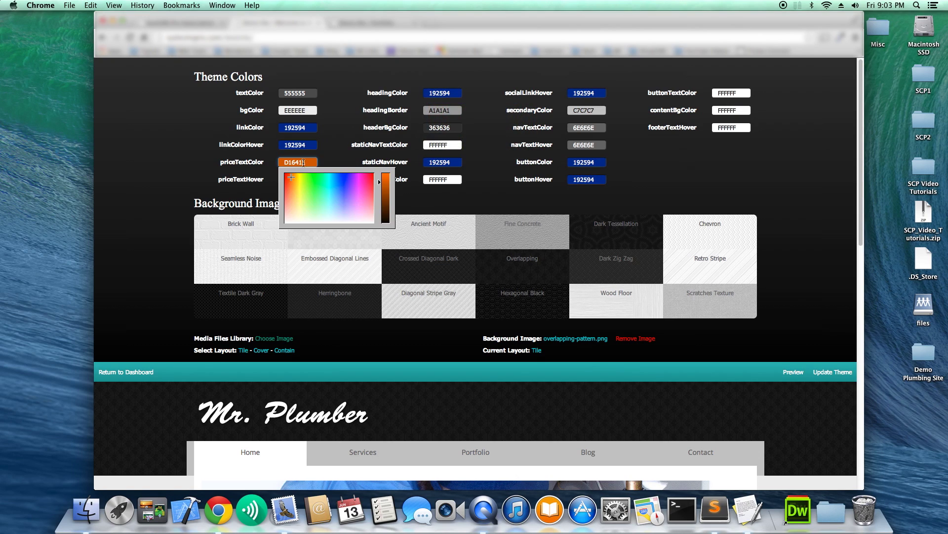
click(284, 172)
drag(379, 182, 381, 194)
click(342, 164)
click(303, 162)
click(334, 158)
click(299, 179)
text(990000)
click(334, 162)
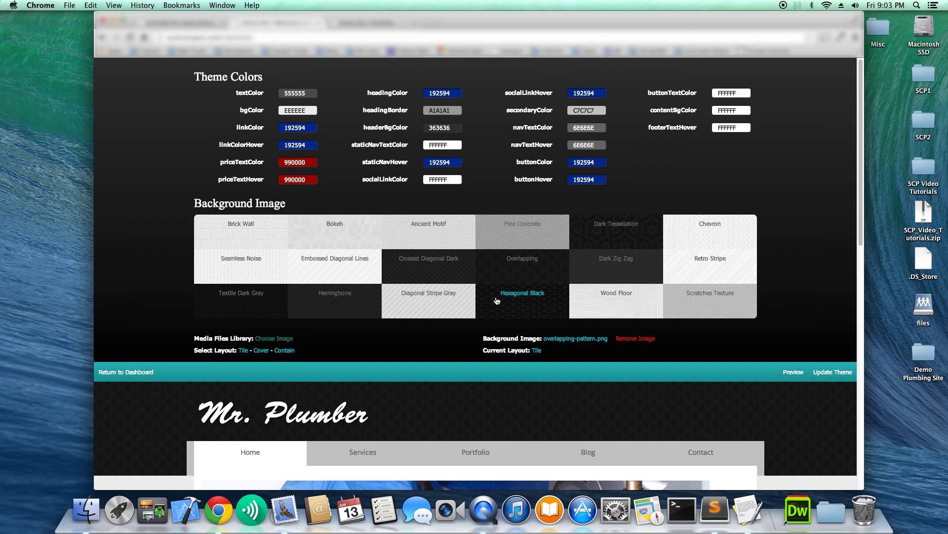
Upload pattern.jpg to the media library and use it as the theme background image.
click(274, 338)
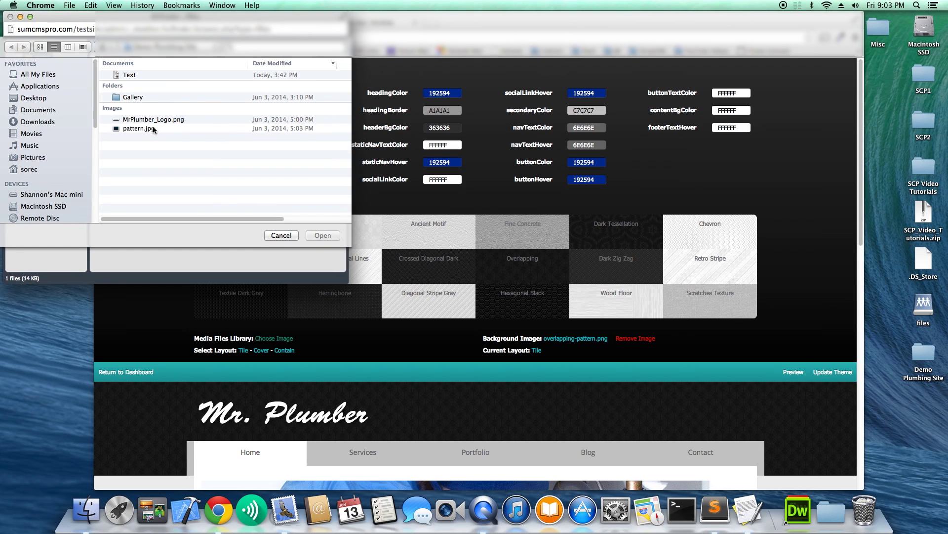
click(138, 129)
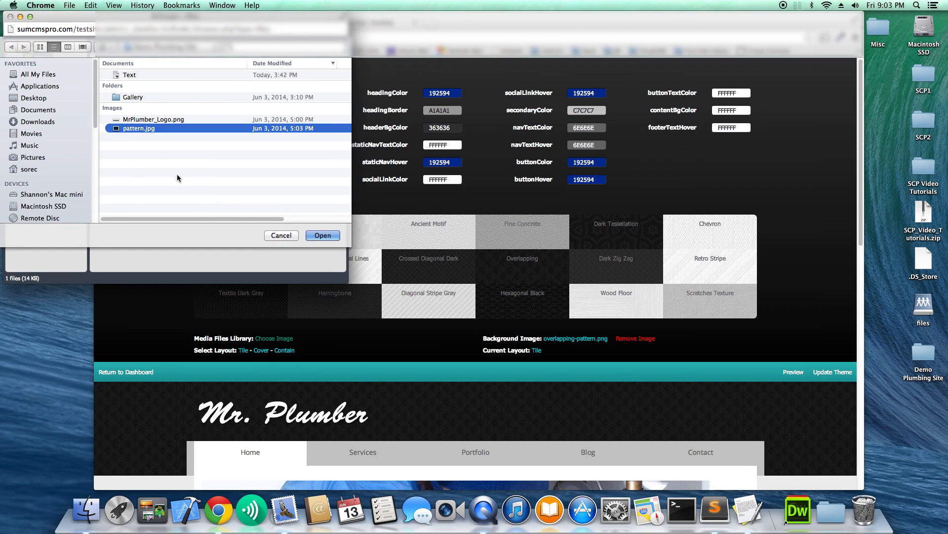
click(316, 235)
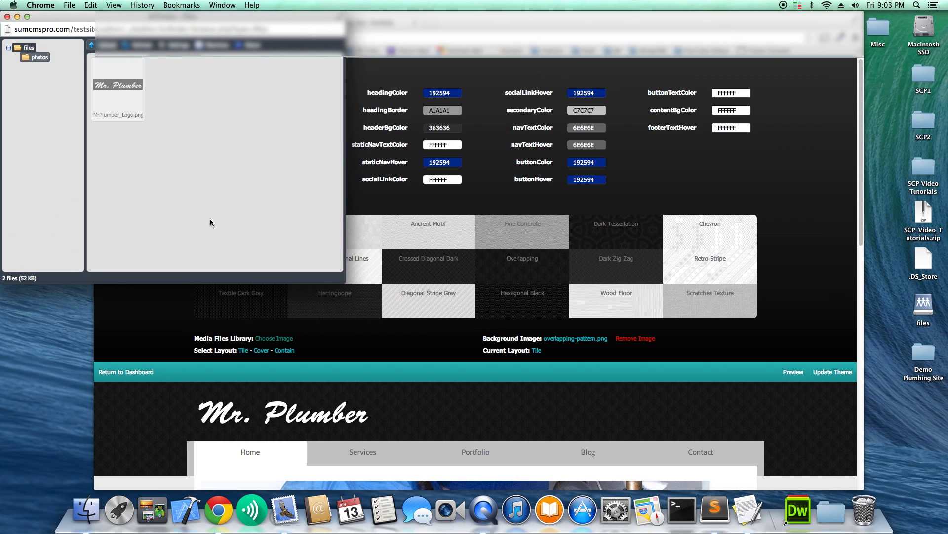
double_click(181, 106)
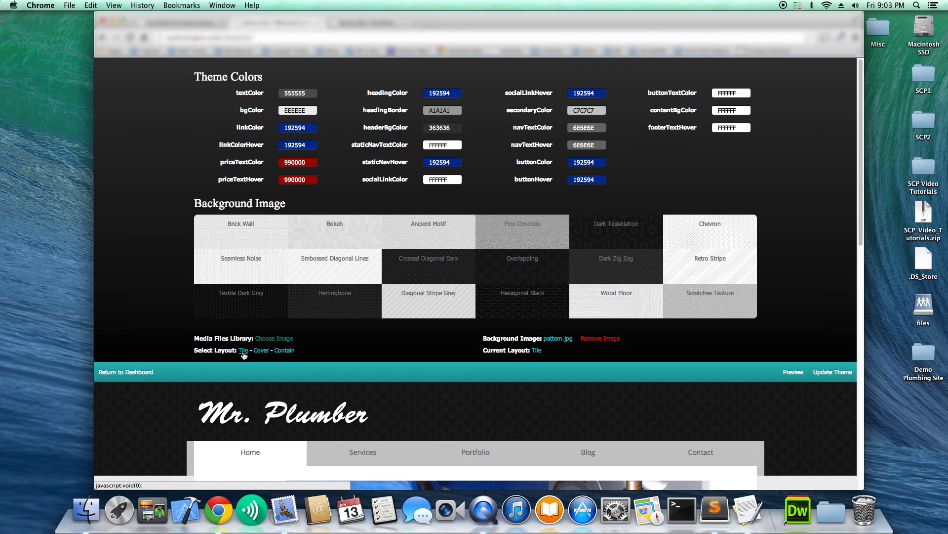
Collapse the theme panel and scroll through the home page preview with its pipe-pattern header.
click(800, 373)
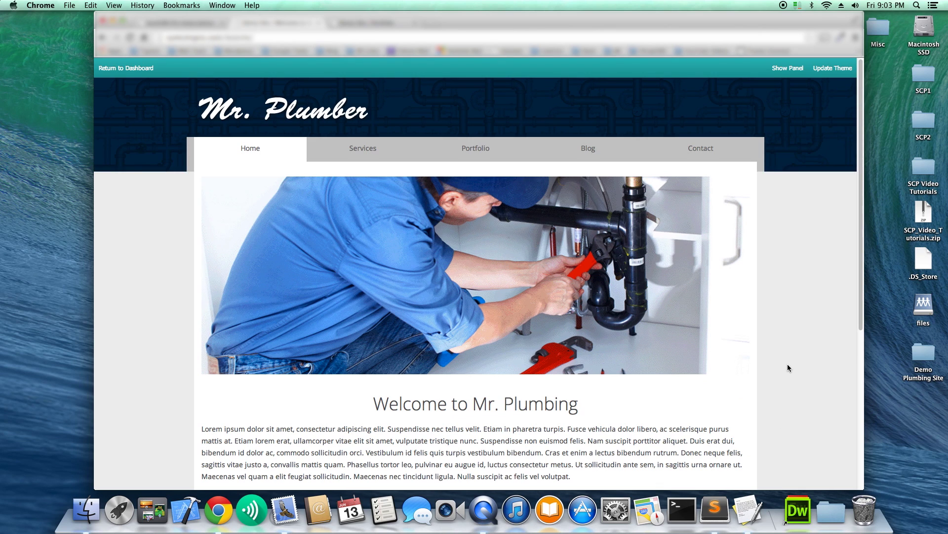
scroll(787, 364, down, 10)
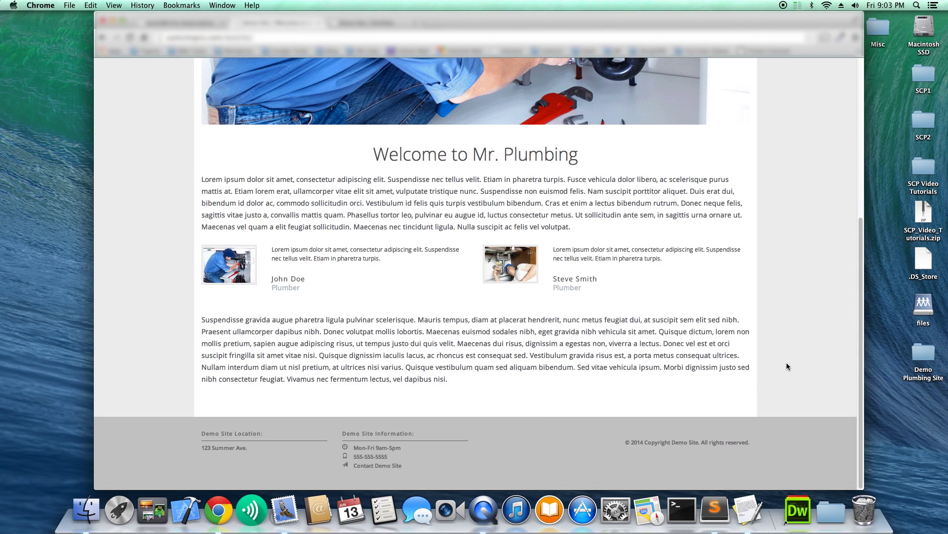
scroll(787, 363, up, 10)
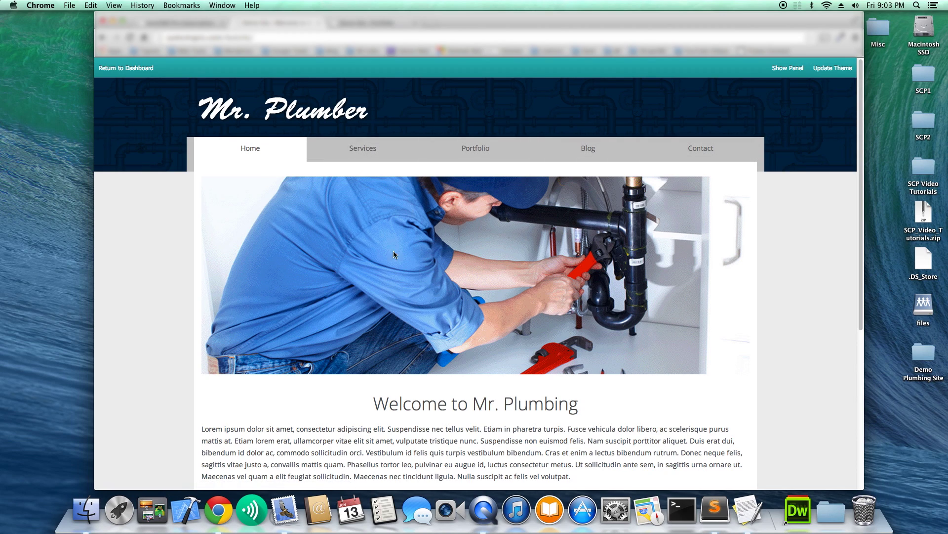
Pick a blue secondaryColor and preview it on the site.
click(790, 69)
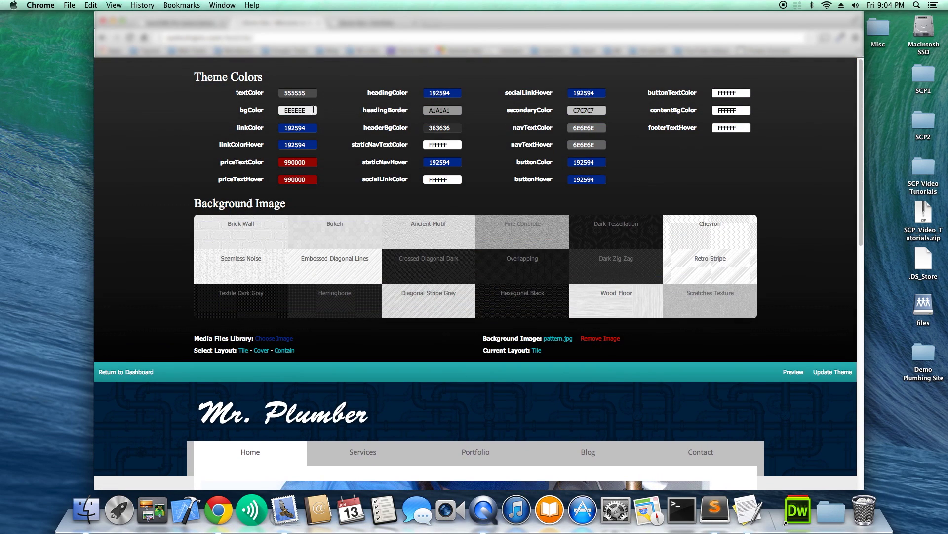
click(587, 110)
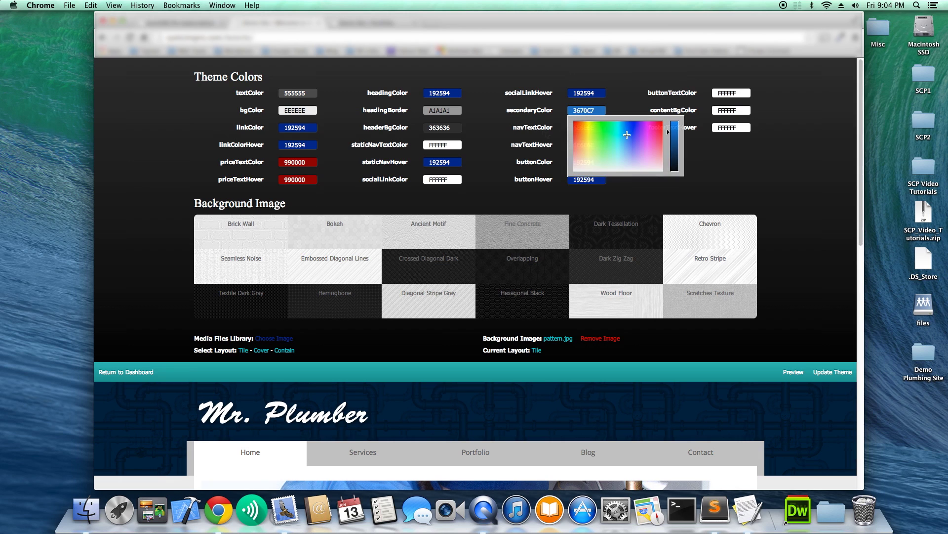
click(628, 135)
click(796, 372)
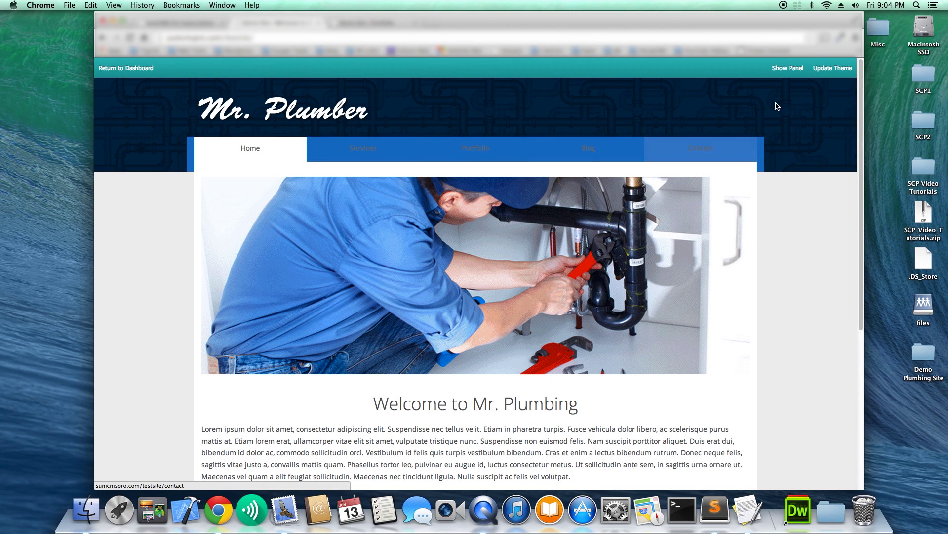
click(788, 68)
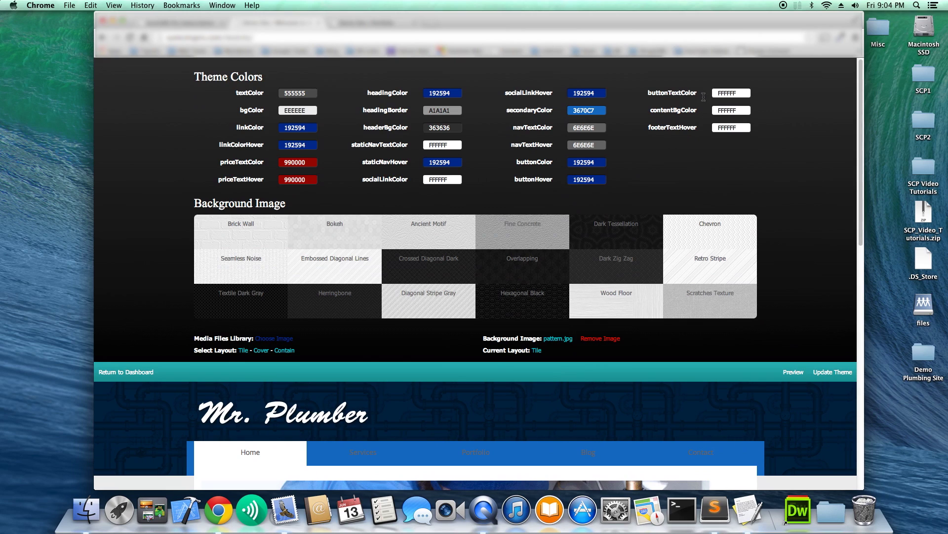
Set navTextColor to white FFFFFF and navTextHover to darker blue 285394.
click(588, 129)
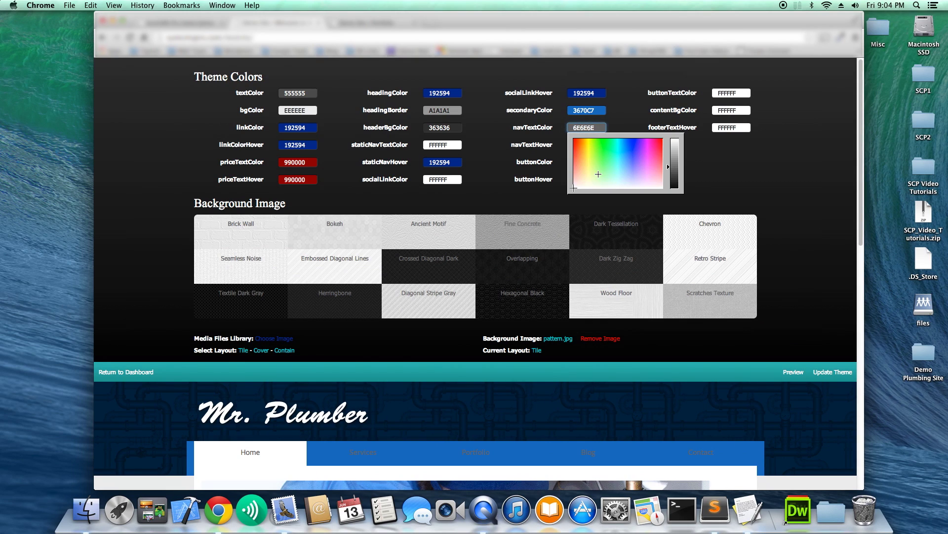
drag(669, 171, 670, 143)
click(594, 110)
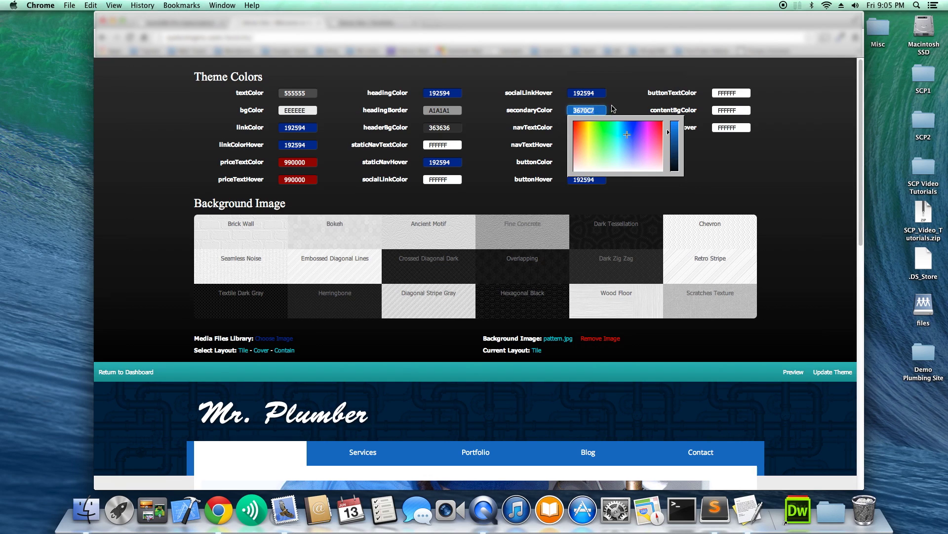
click(590, 144)
text(3670C7)
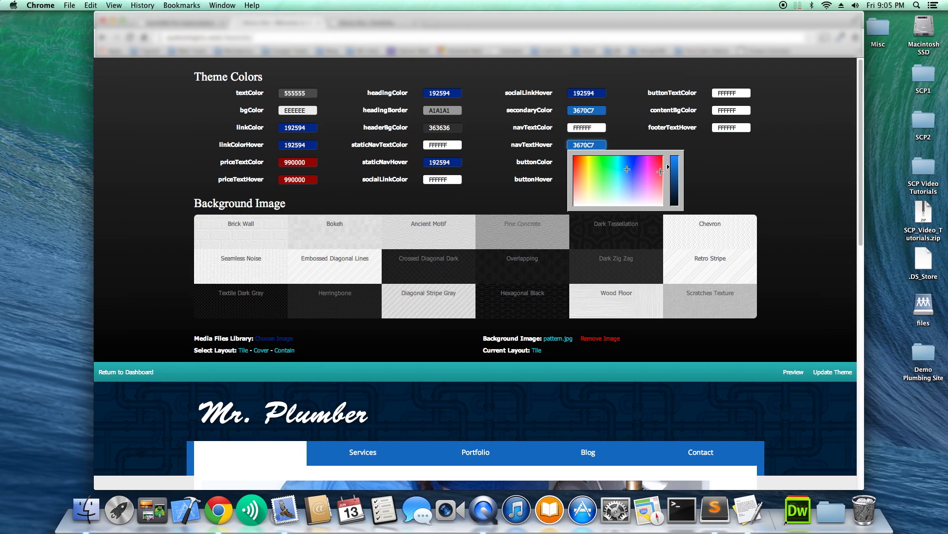
drag(670, 172, 671, 184)
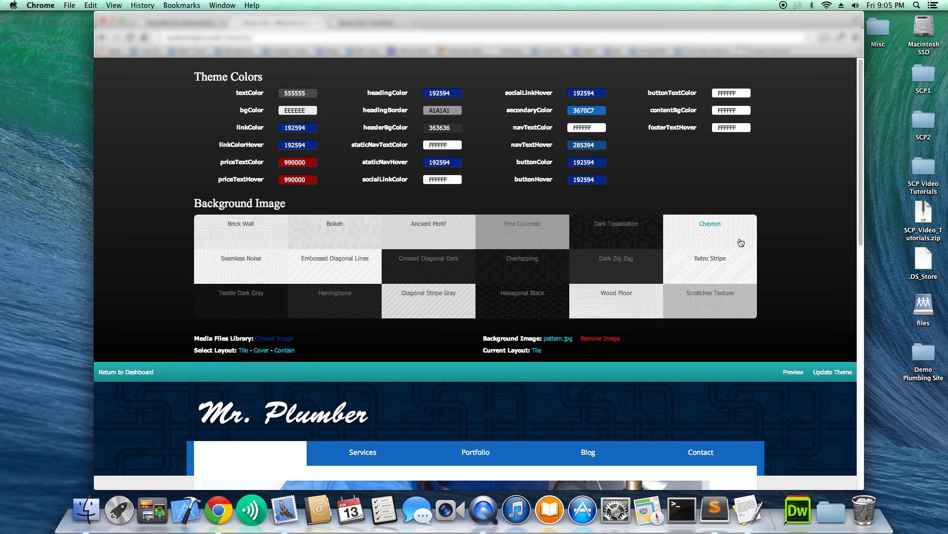
Preview the site without the colour panel and check the navigation link styling.
click(795, 378)
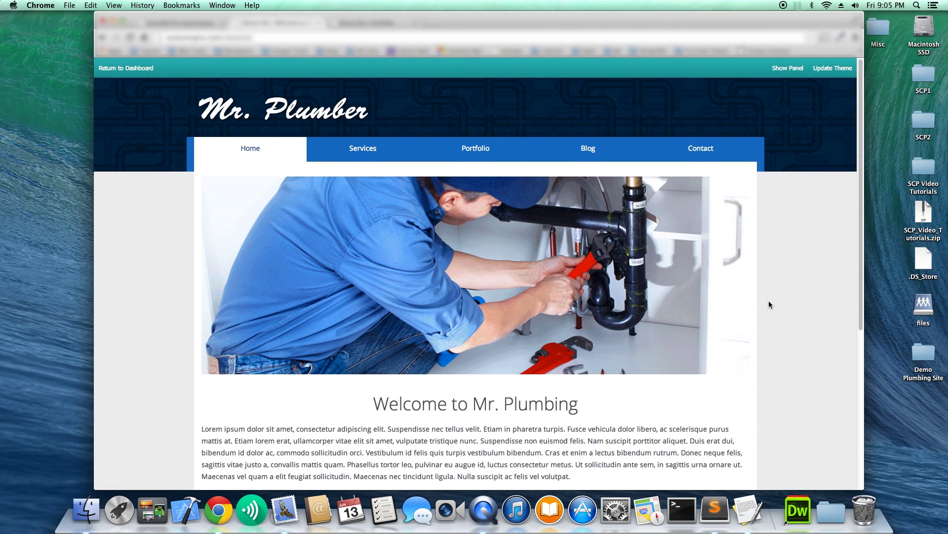
key(Tab)
key(Tab)
key(Tab)
key(Tab)
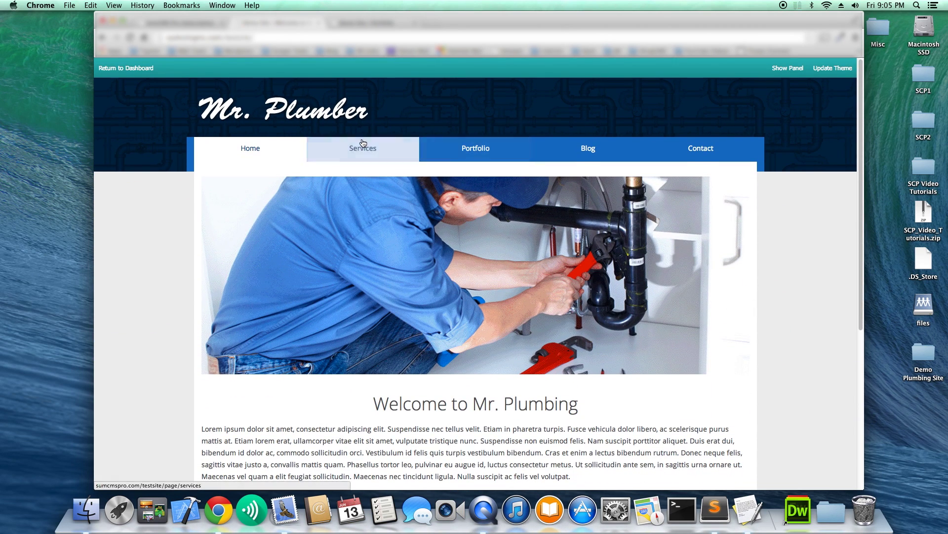
click(702, 236)
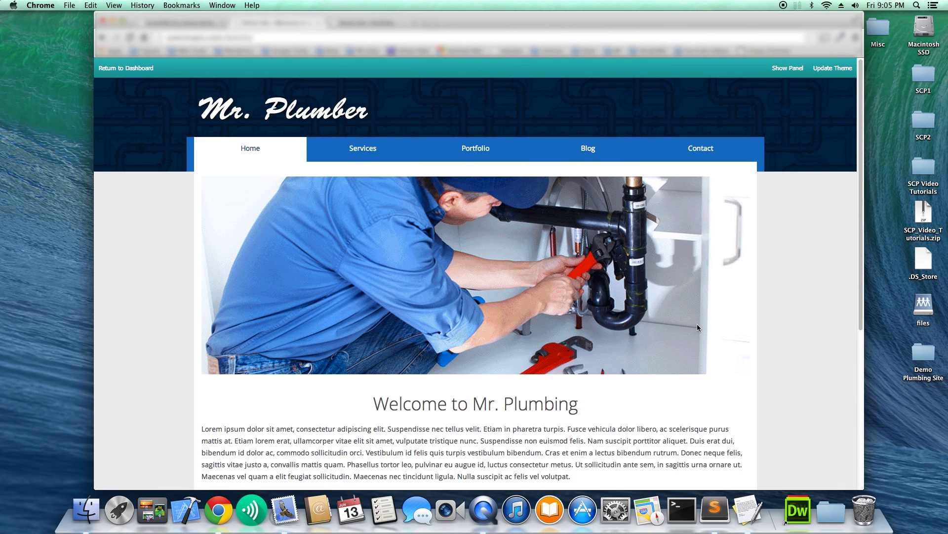
scroll(698, 324, down, 5)
scroll(698, 326, up, 5)
Change the bgColor background to pale blue D6E4FF.
click(788, 69)
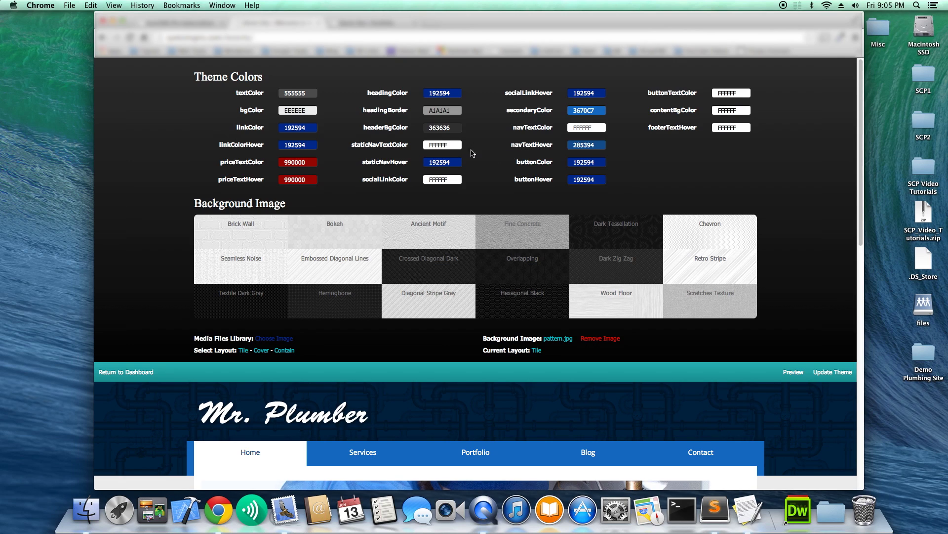
click(311, 112)
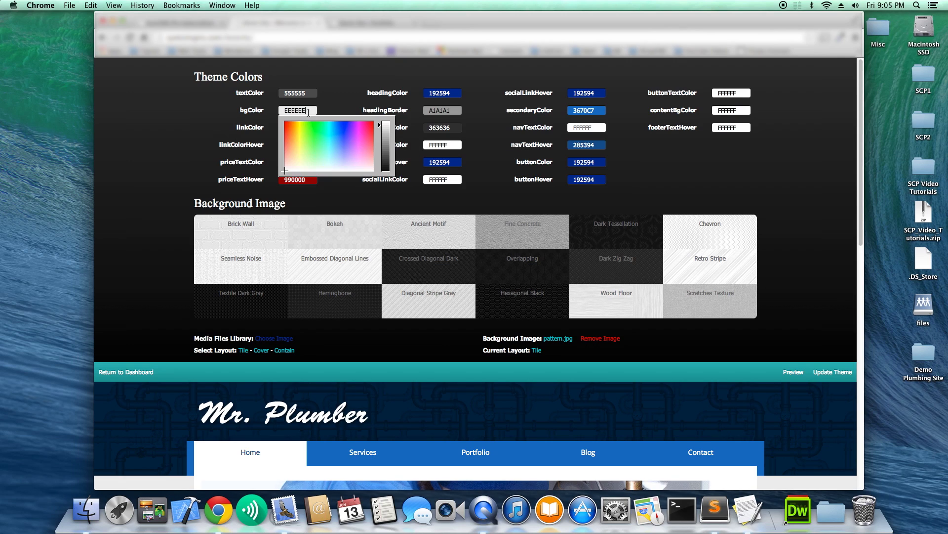
click(337, 156)
drag(337, 157, 339, 160)
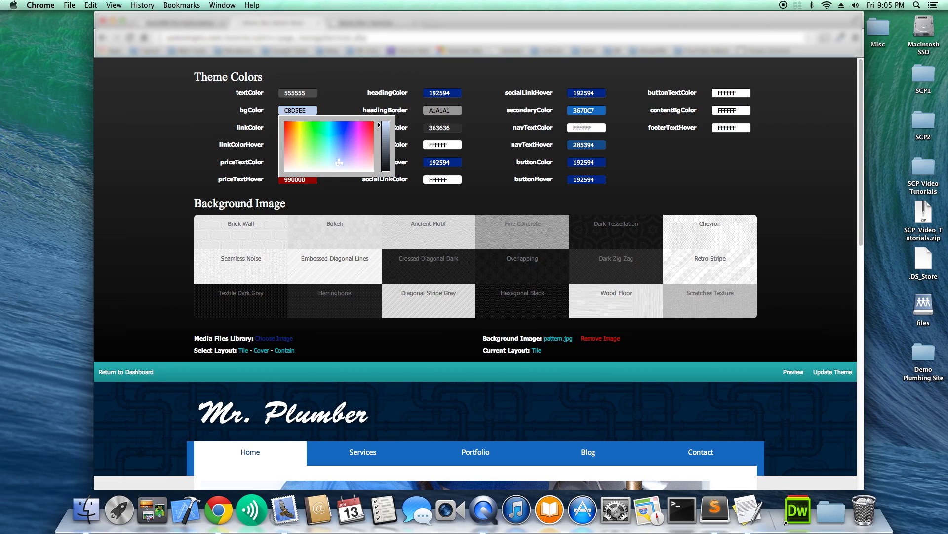
drag(377, 125, 378, 120)
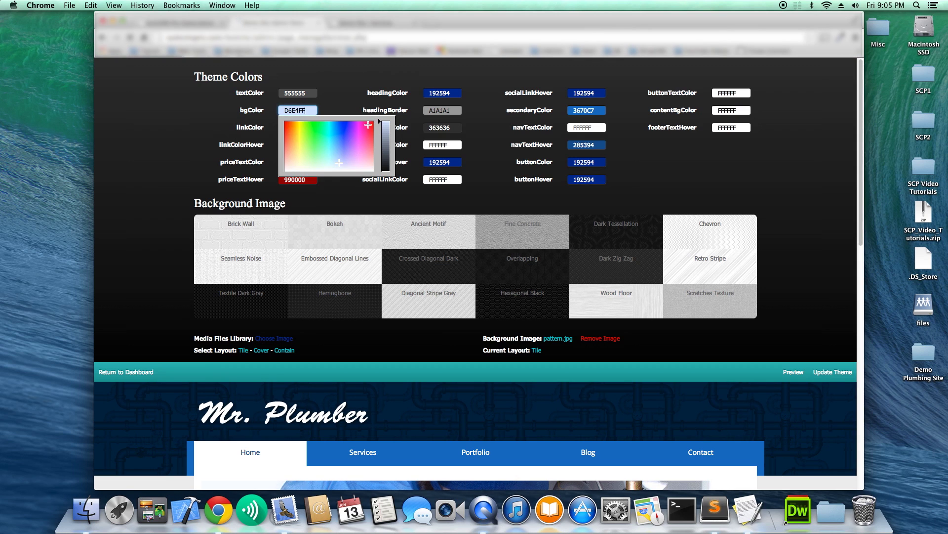
click(353, 196)
Preview the site and scroll through it to check the light-blue background.
click(794, 371)
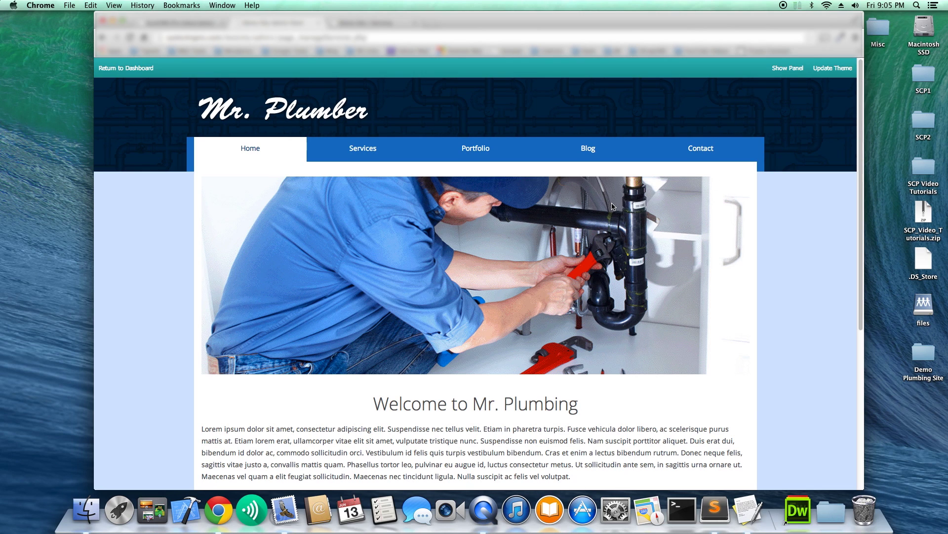
scroll(613, 206, down, 2)
scroll(612, 206, down, 5)
scroll(613, 207, up, 6)
scroll(762, 173, down, 1)
scroll(790, 127, up, 1)
Update the theme, dismiss the confirmation, and reload the live Portfolio page.
click(831, 69)
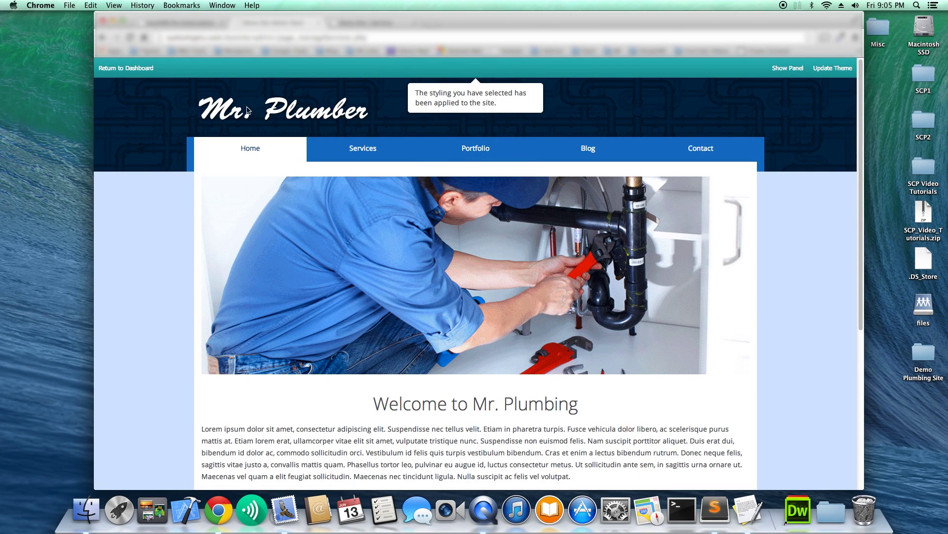
click(146, 68)
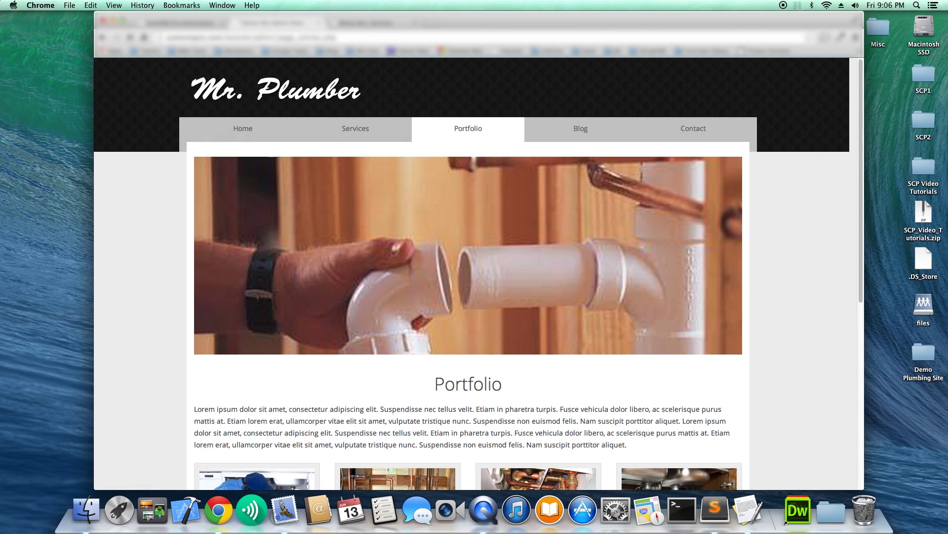
key(super+r)
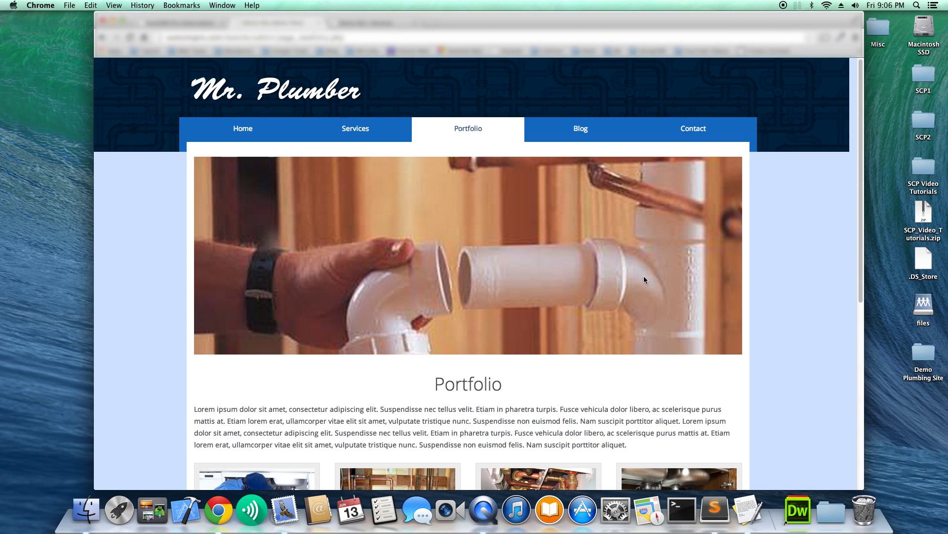
scroll(644, 279, down, 7)
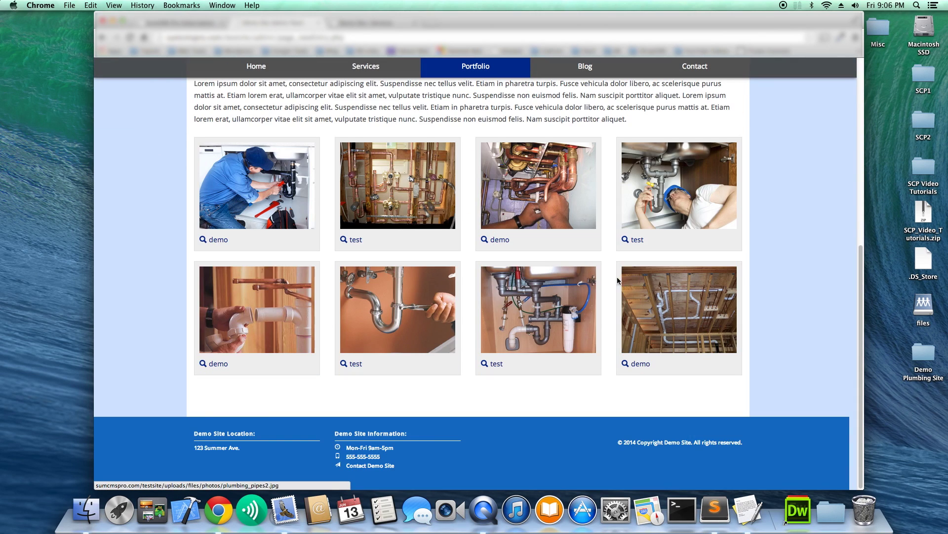
scroll(611, 274, up, 7)
scroll(611, 274, down, 7)
scroll(610, 274, up, 7)
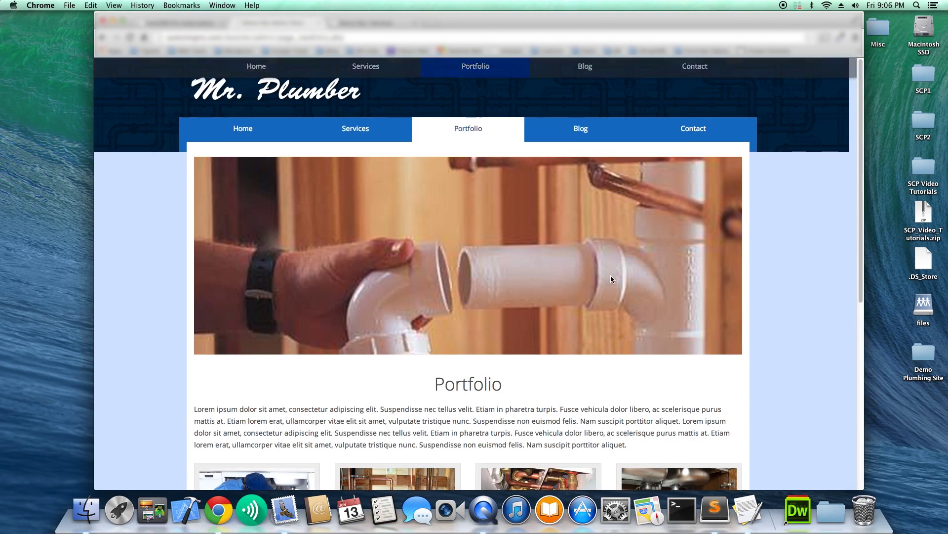
scroll(547, 253, down, 7)
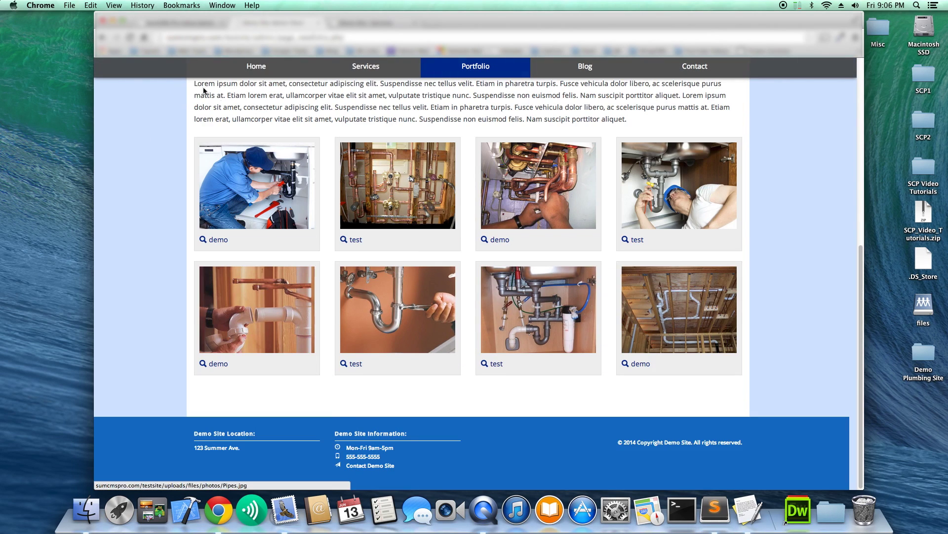
scroll(370, 130, up, 7)
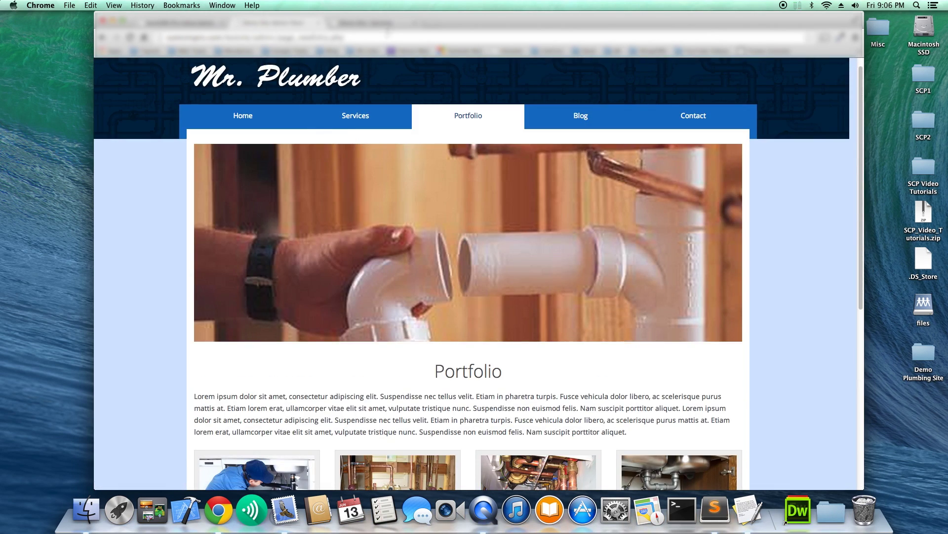
Go to Dashboard > Management > Color Scheme and show the theme colour settings.
click(374, 21)
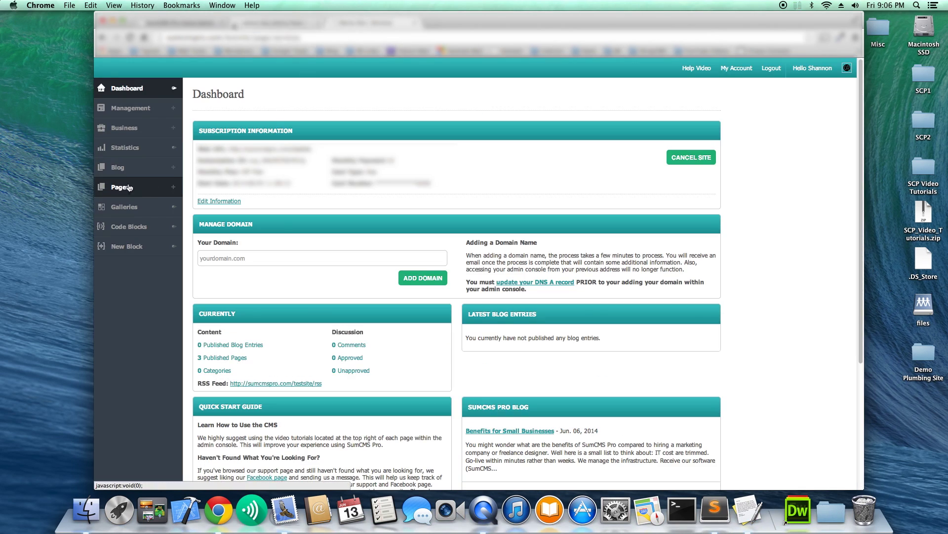
click(130, 108)
click(143, 234)
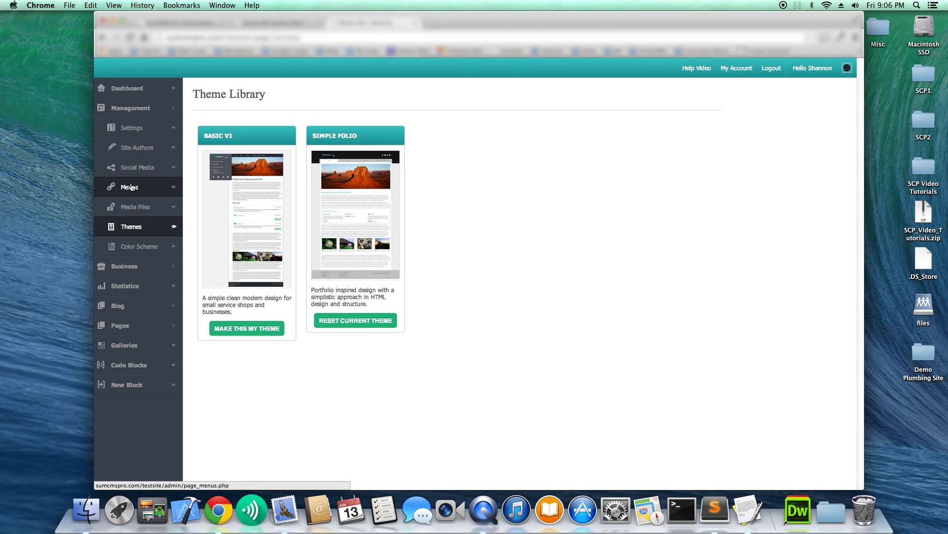
click(135, 247)
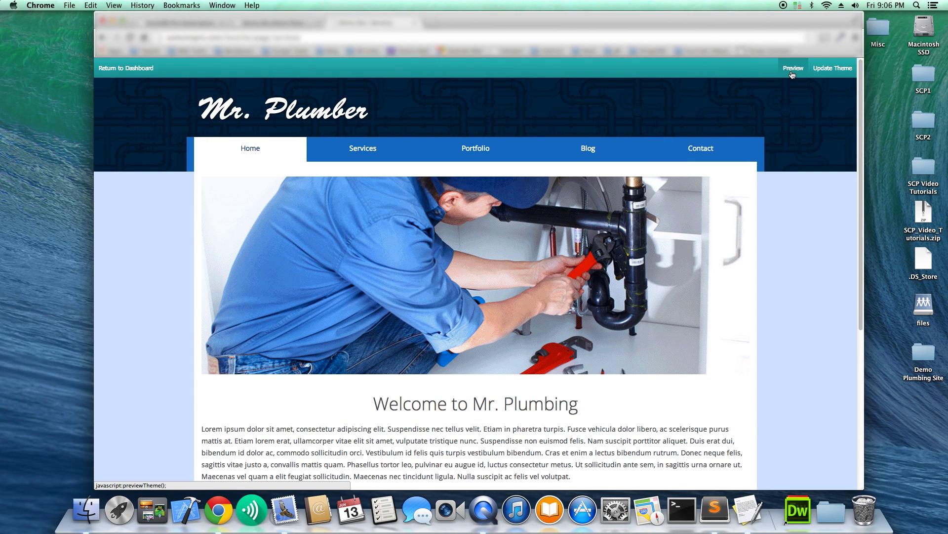
click(793, 64)
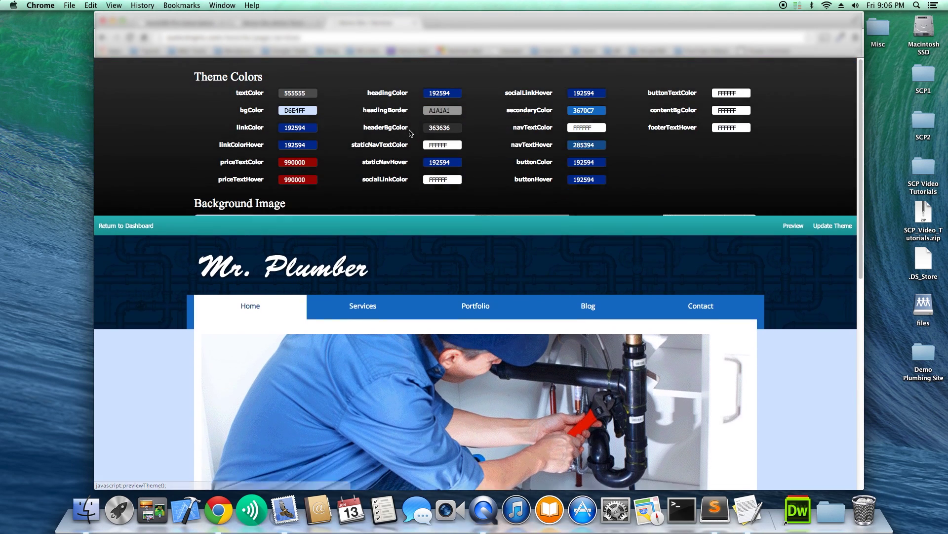
Copy headingColor 192594 into headerBgColor, replacing 363636, and update the theme.
click(443, 128)
click(450, 93)
key(super+c)
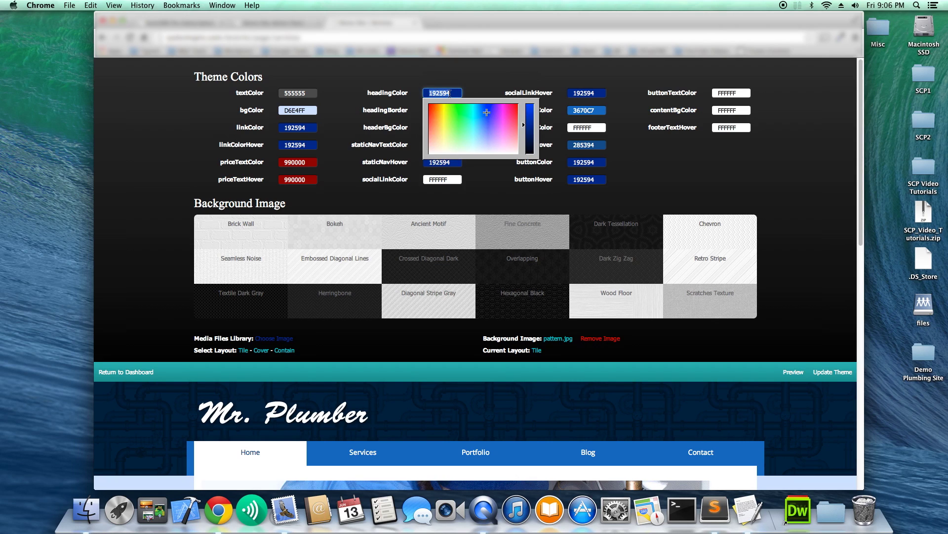
click(489, 90)
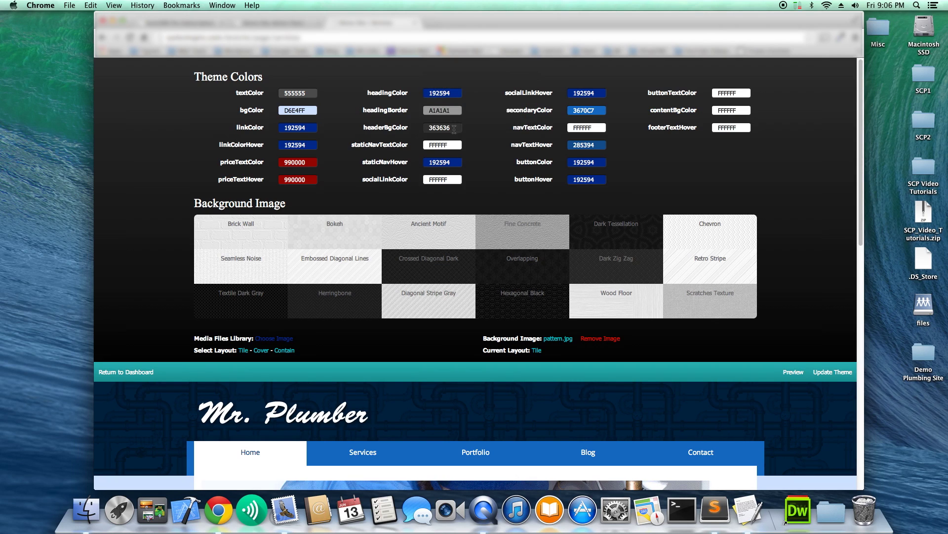
double_click(453, 128)
key(super+v)
click(478, 122)
click(833, 372)
click(578, 247)
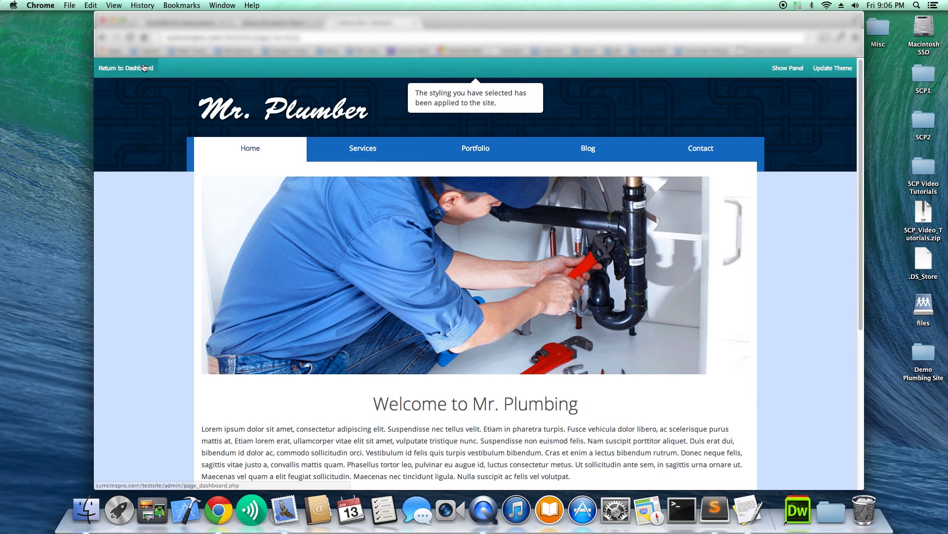
Return to the live site and view its Blog and Contact pages.
click(144, 68)
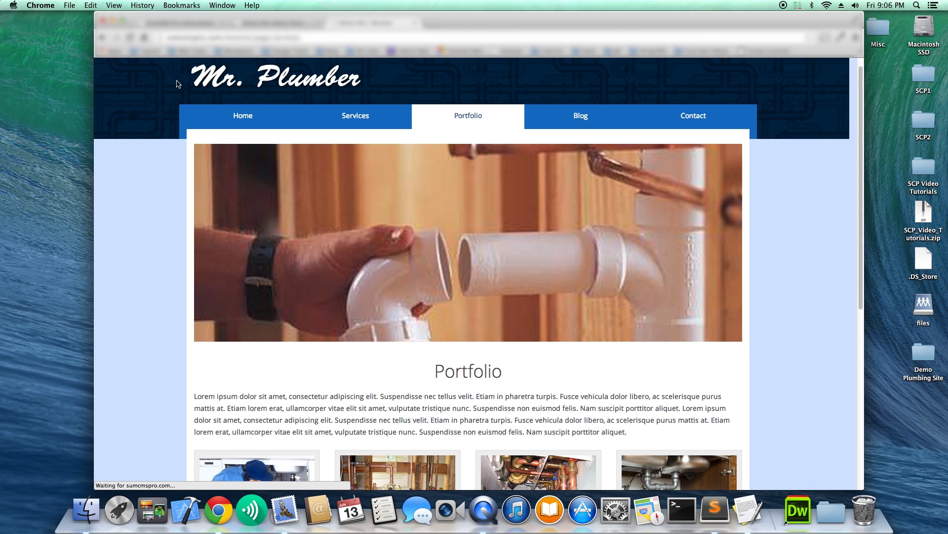
scroll(426, 211, down, 3)
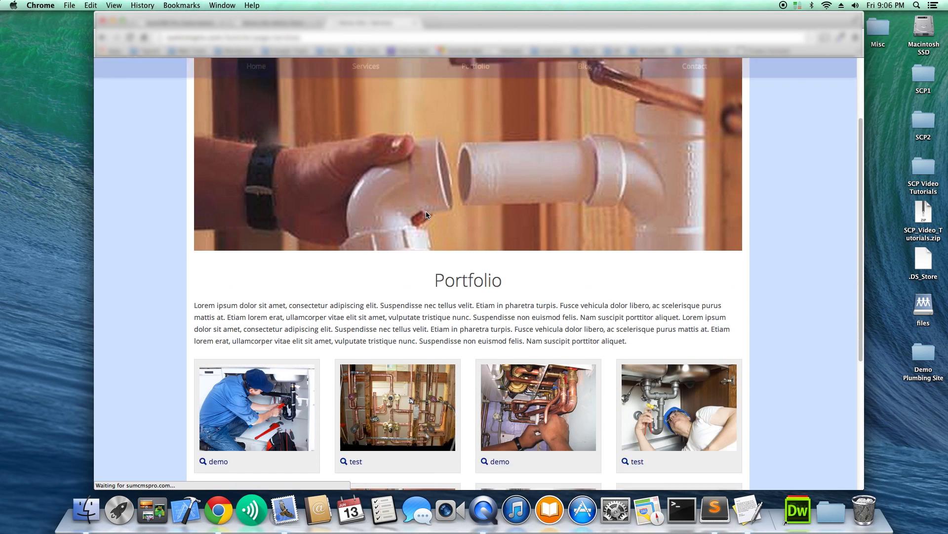
scroll(426, 214, down, 3)
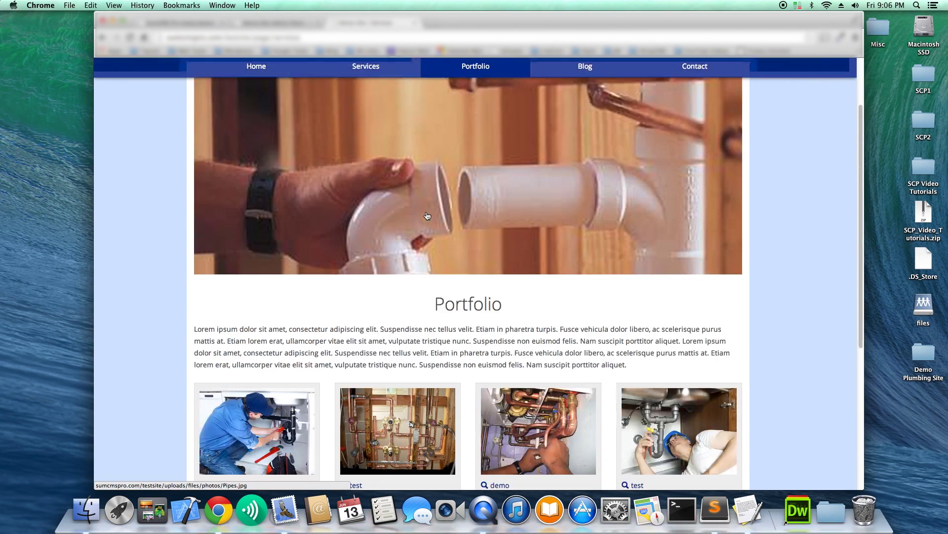
scroll(426, 212, down, 10)
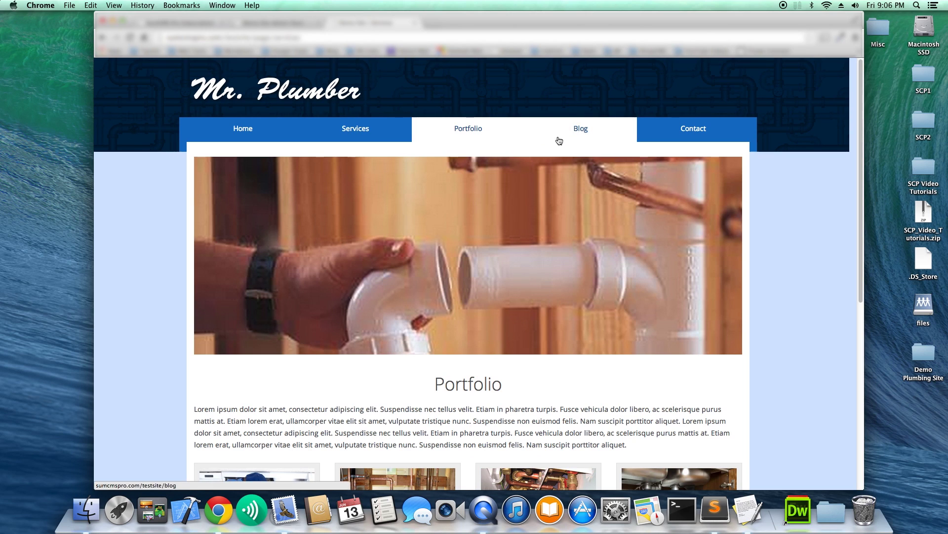
click(558, 138)
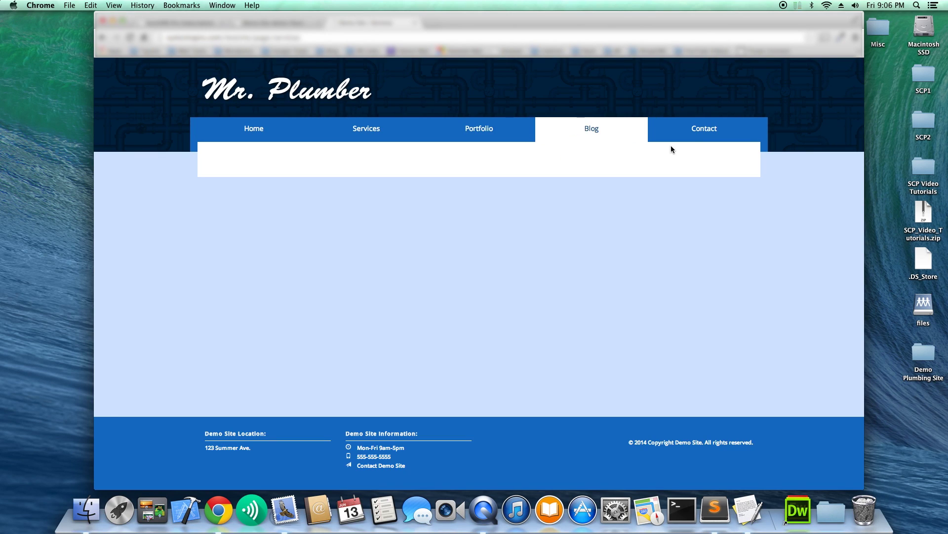
click(699, 141)
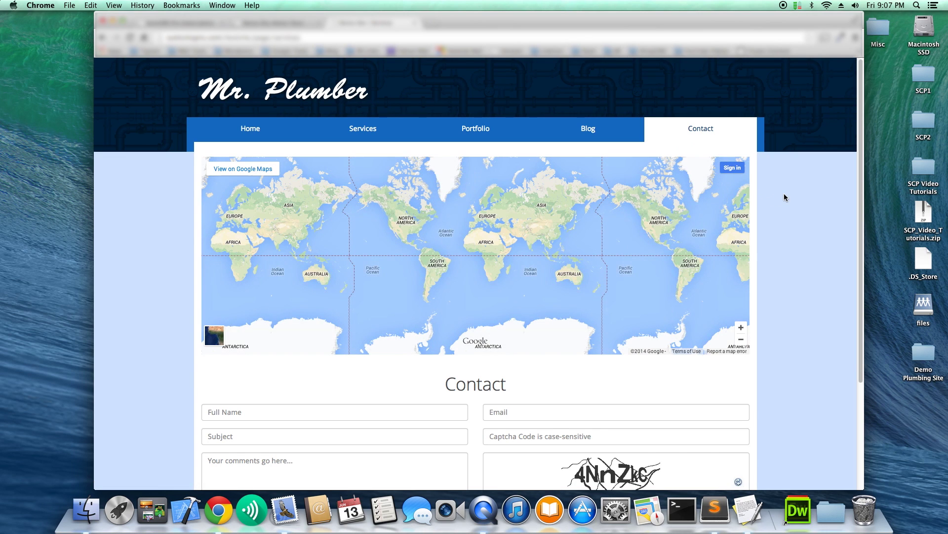
scroll(785, 197, down, 5)
scroll(784, 197, up, 5)
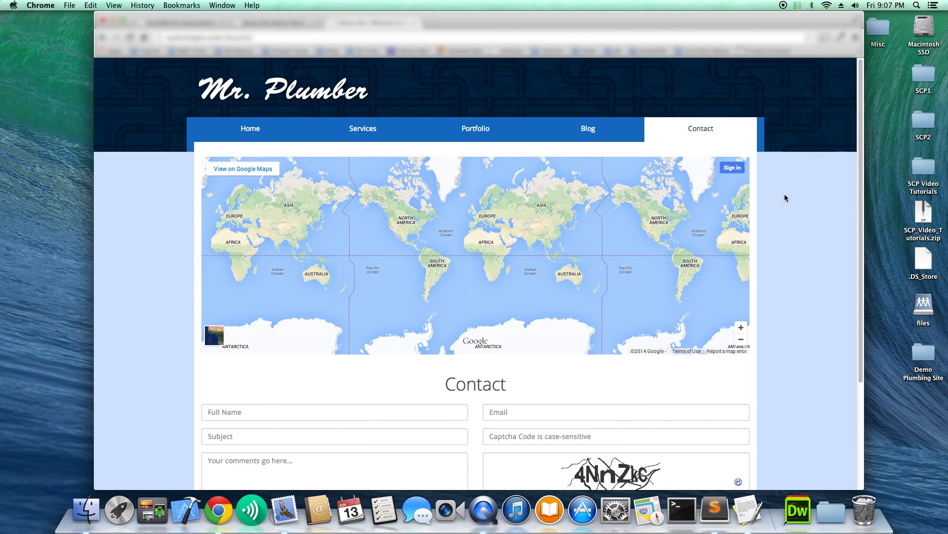
Check the Home page and the Contact page map, then open a new browser tab.
click(266, 134)
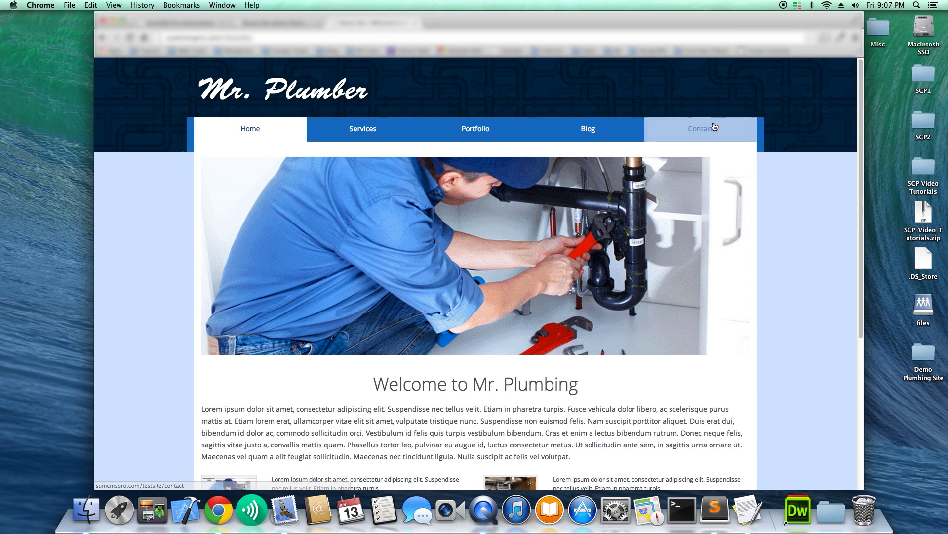
click(715, 126)
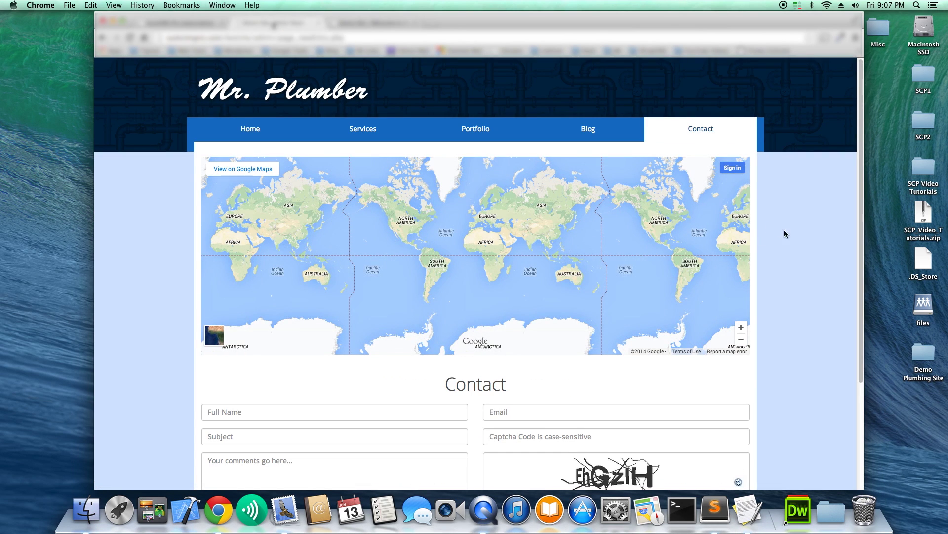
scroll(788, 237, down, 5)
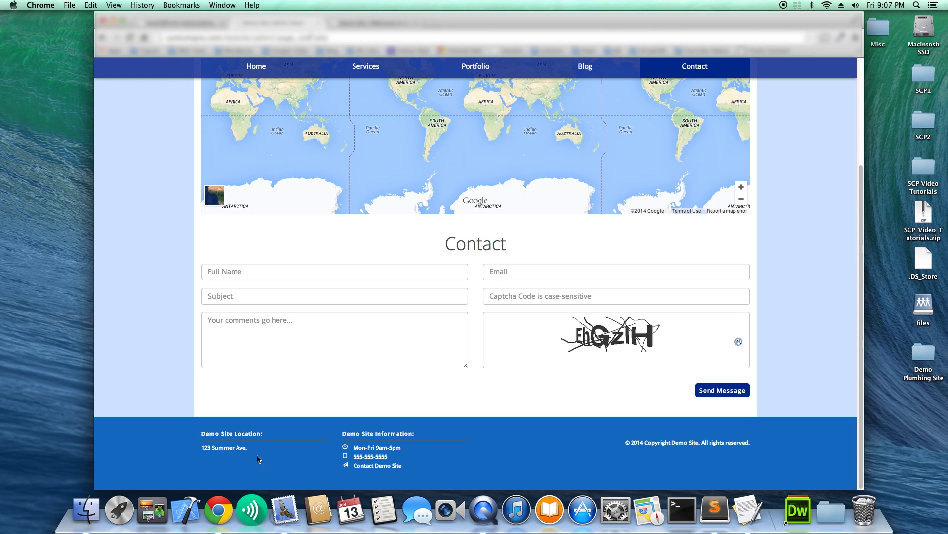
scroll(413, 229, up, 5)
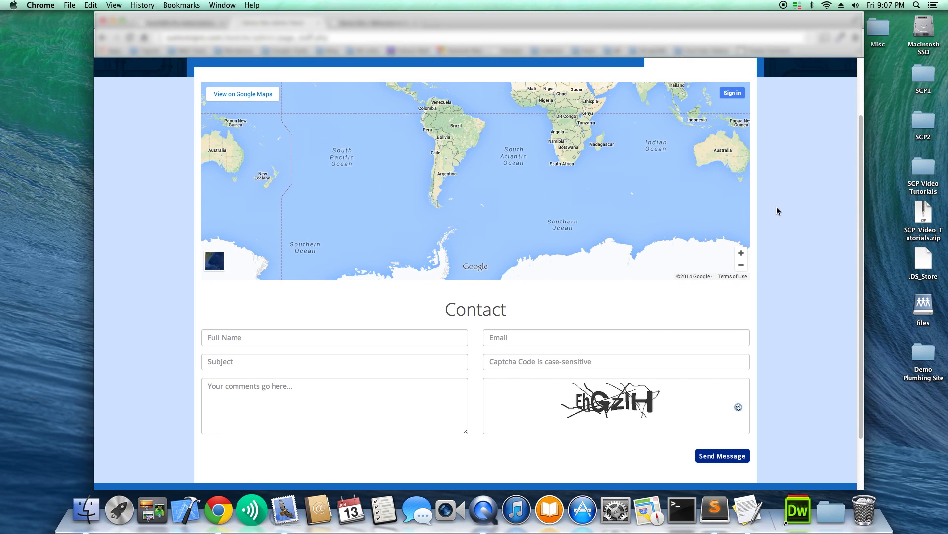
scroll(783, 205, up, 3)
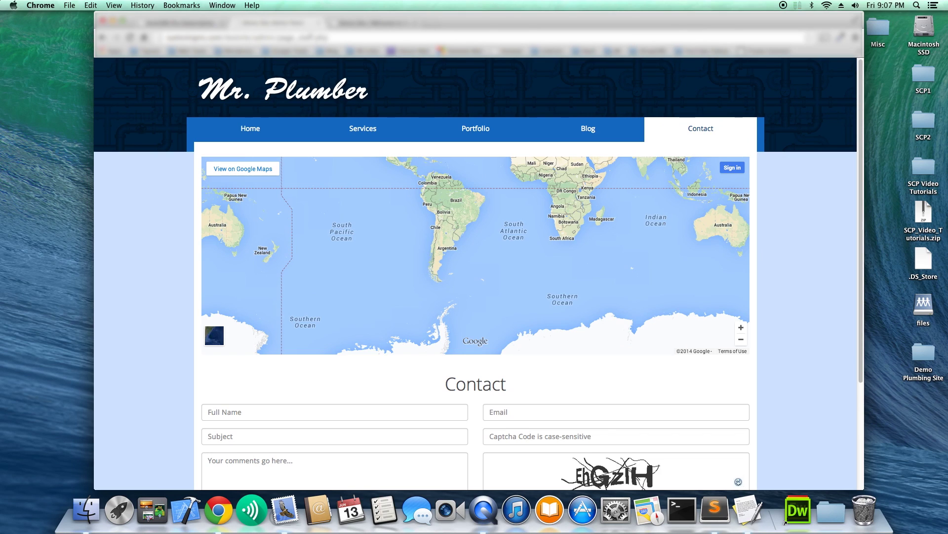
key(super+t)
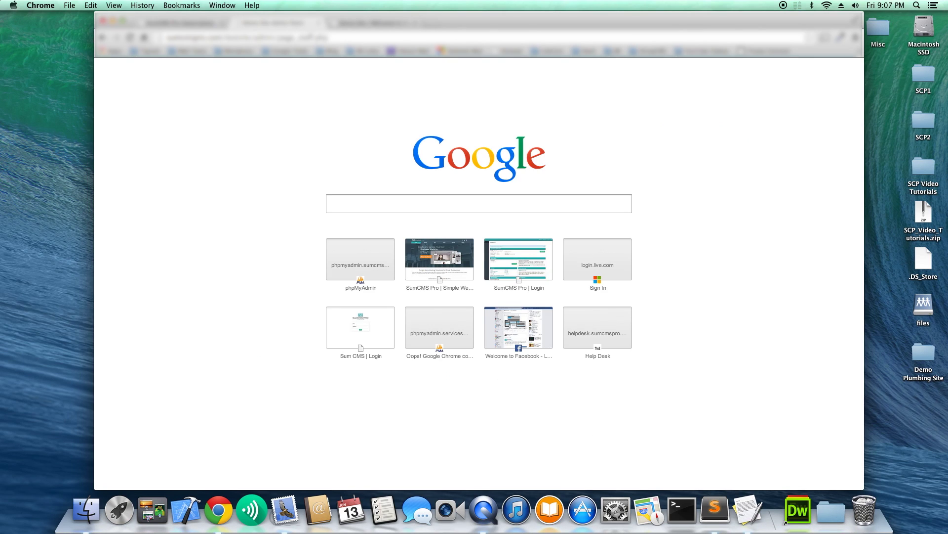
Search 'google head coorporate location' and open the Google locations result.
text(googl)
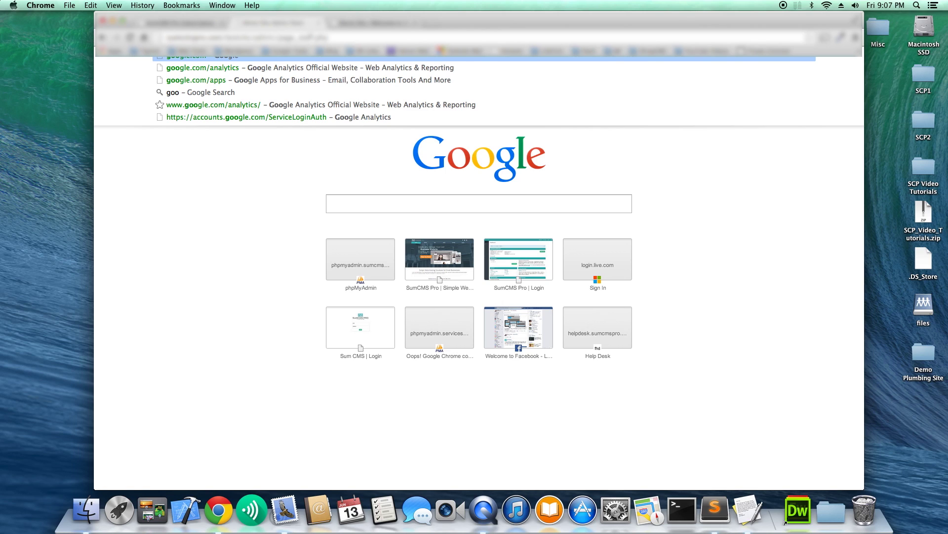
text(e head)
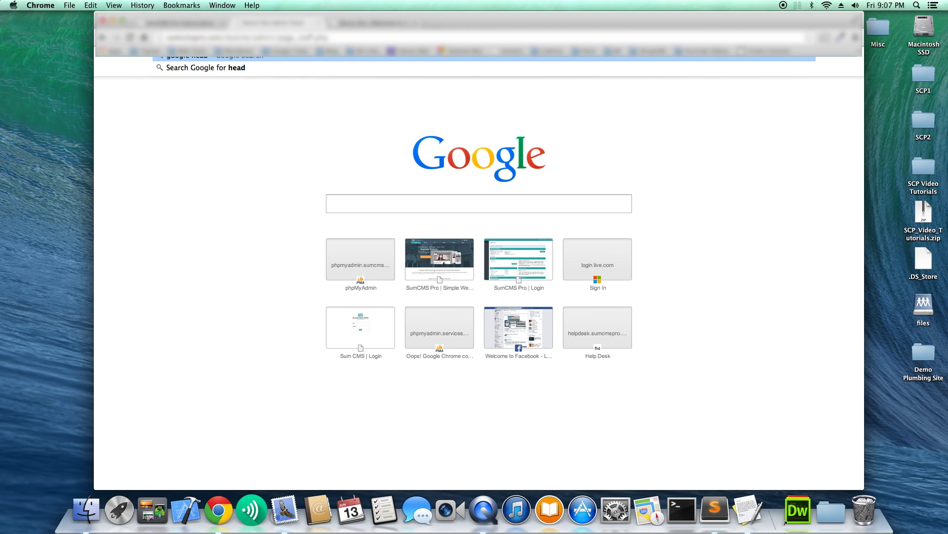
text( coorporate l)
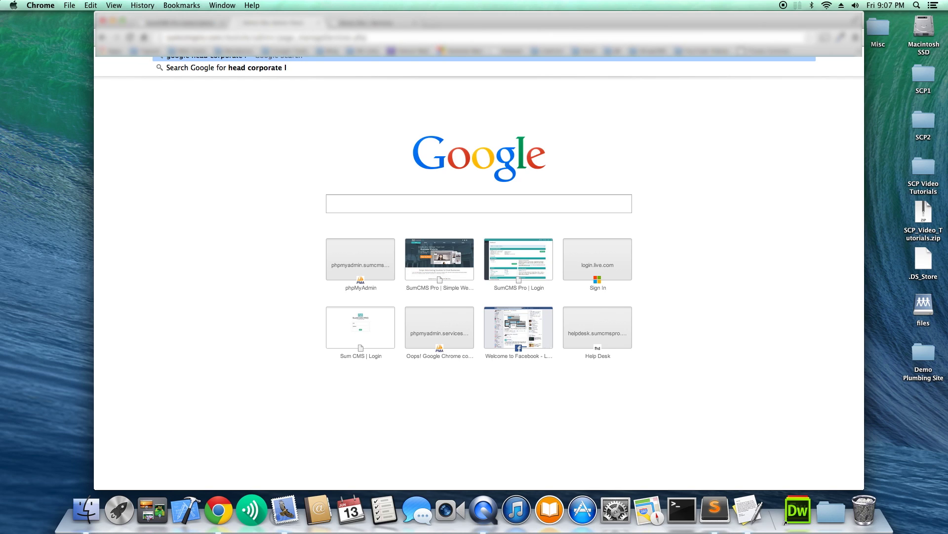
text(ocation)
key(Return)
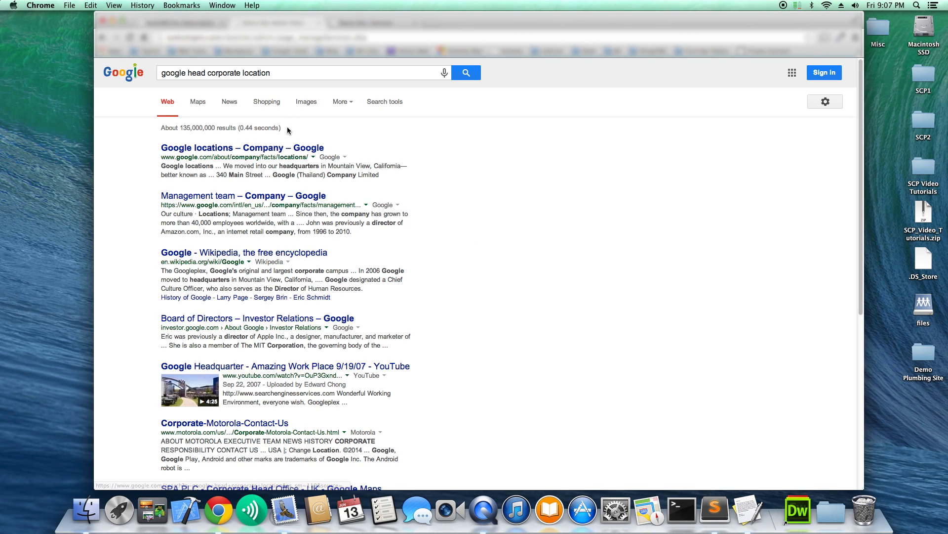
click(286, 148)
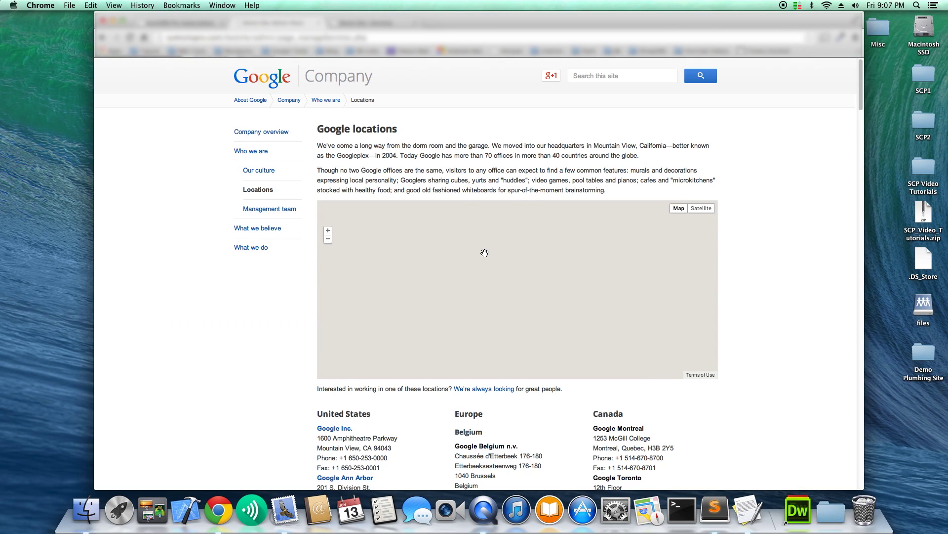
Select the 1600 Amphitheatre Parkway, Mountain View, CA 94043 address and return to the SumCMS dashboard.
scroll(402, 420, down, 3)
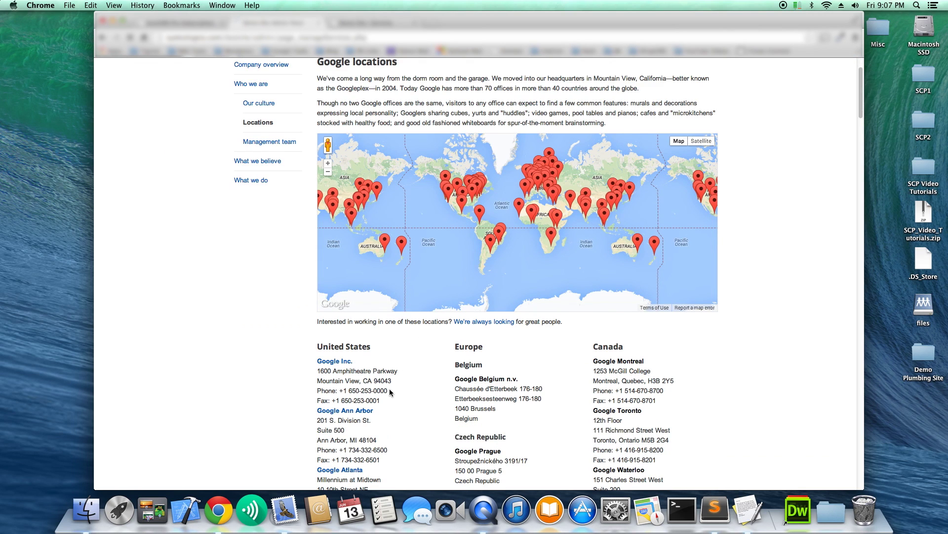
drag(393, 382, 317, 370)
key(cmd+c)
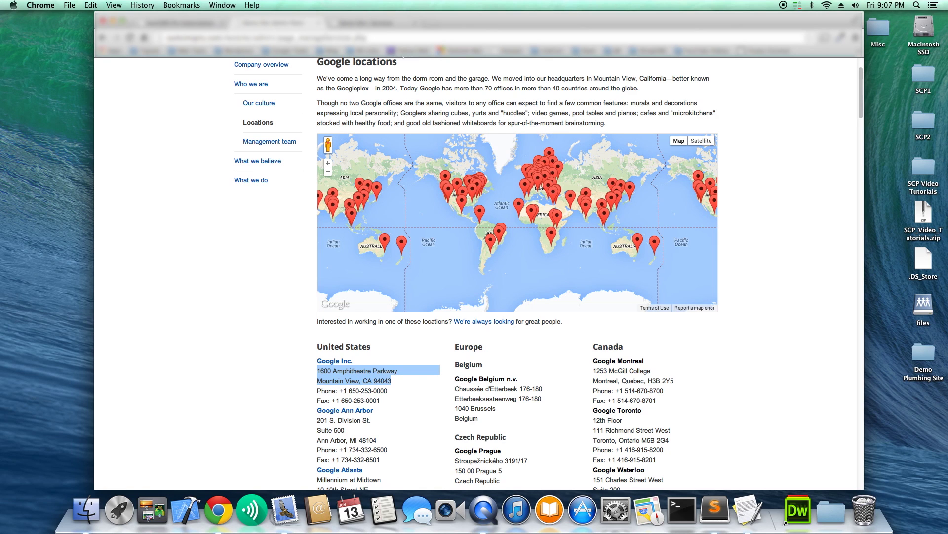
click(276, 24)
click(129, 107)
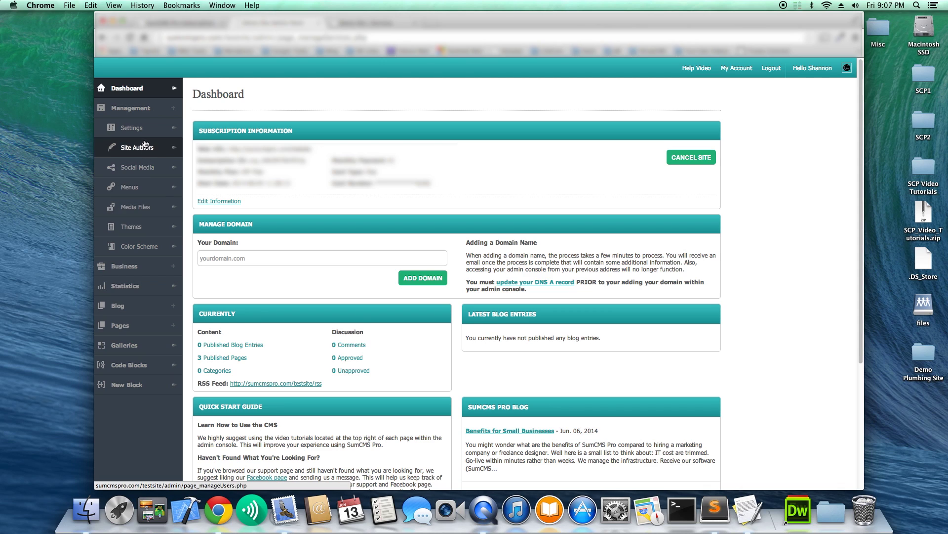
Replace the old Full Address with 1600 Amphitheatre Parkway, Mountain View, CA 94043, save, and reload the live Contact page.
click(134, 129)
triple_click(250, 276)
key(cmd+v)
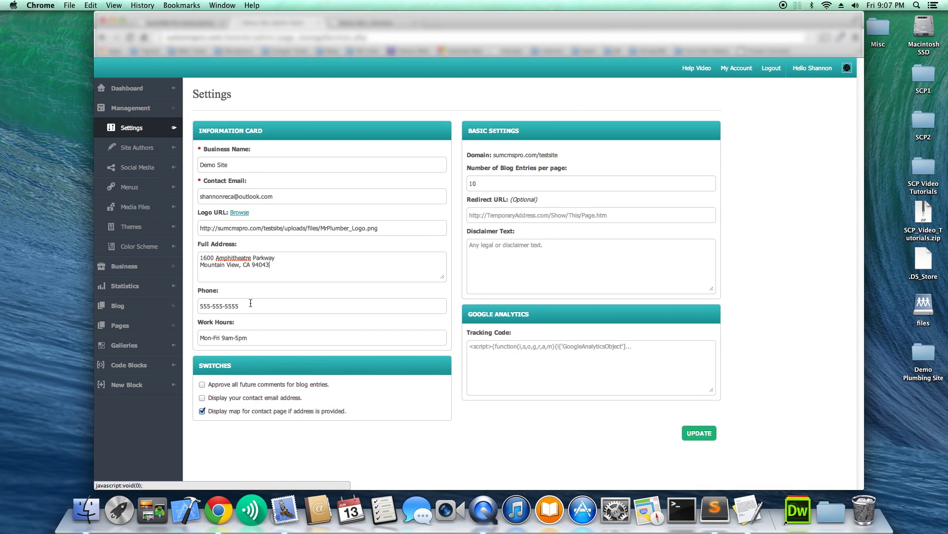
click(699, 433)
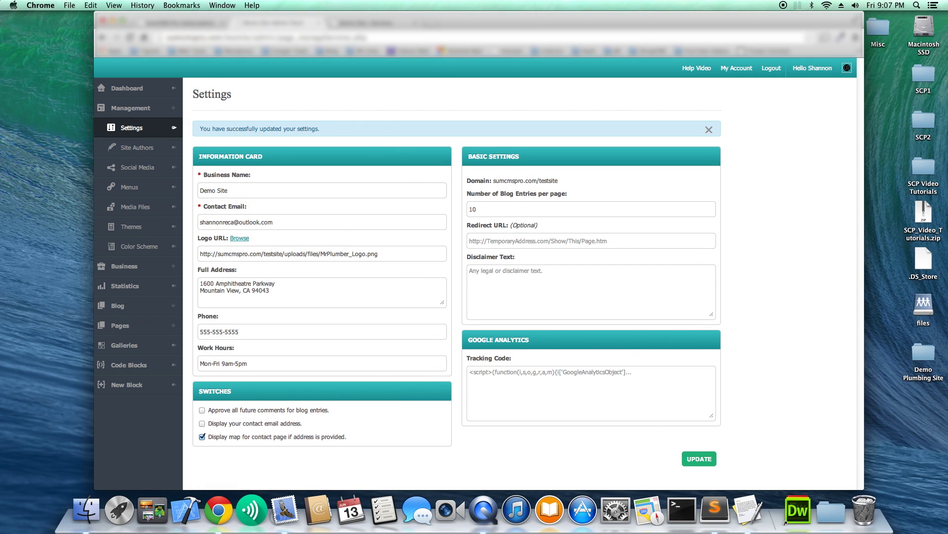
key(ctrl+Tab)
key(super+r)
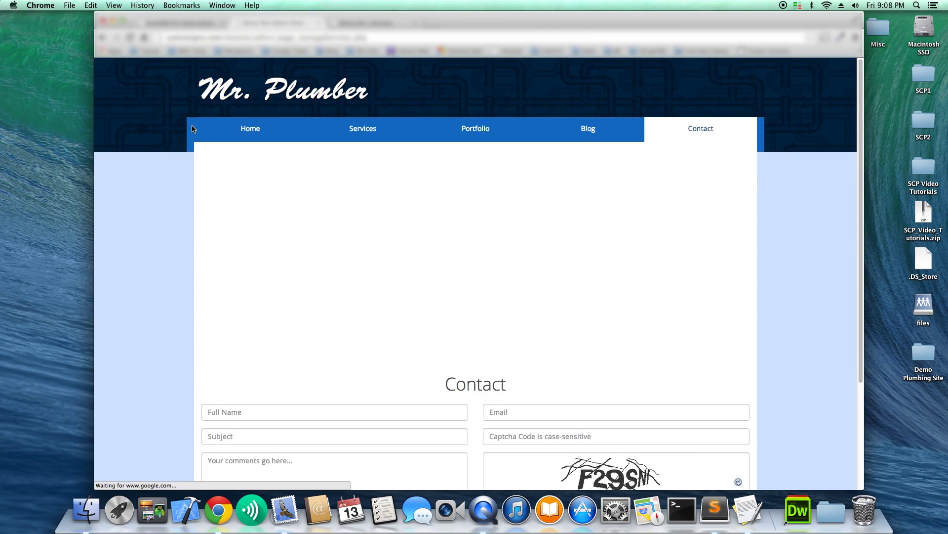
Check that the Contact page map pins 1600 Amphitheatre Pkwy and the footer lists the Mountain View address.
scroll(191, 129, down, 3)
scroll(189, 148, up, 2)
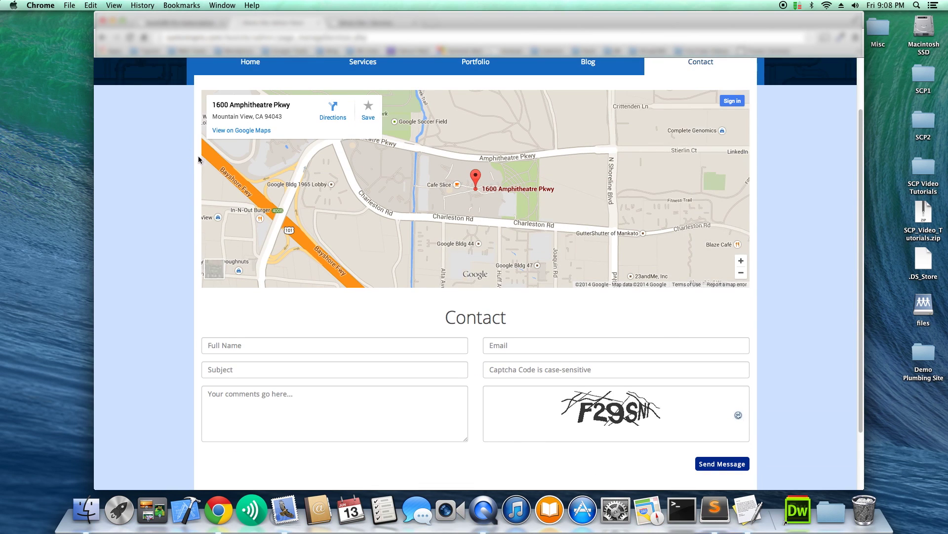
scroll(781, 234, up, 2)
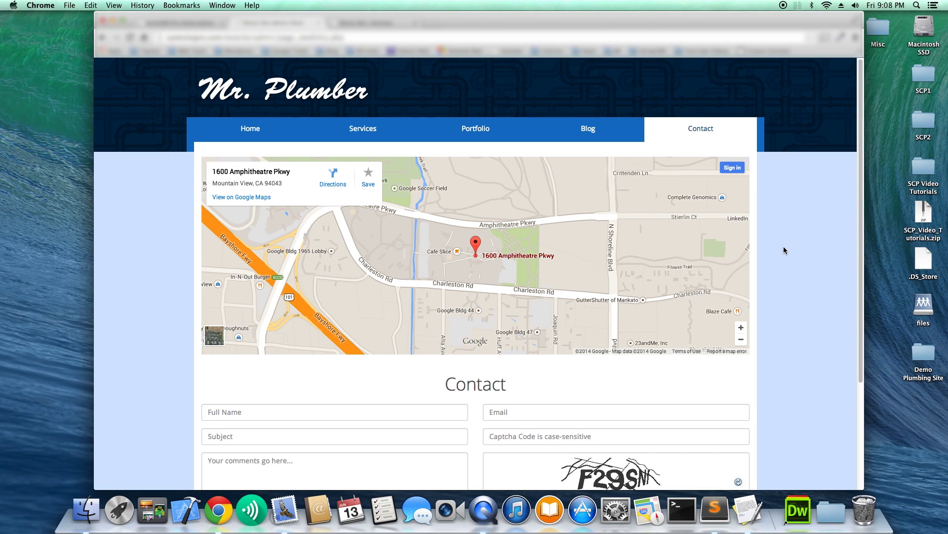
scroll(784, 246, down, 3)
scroll(771, 232, up, 2)
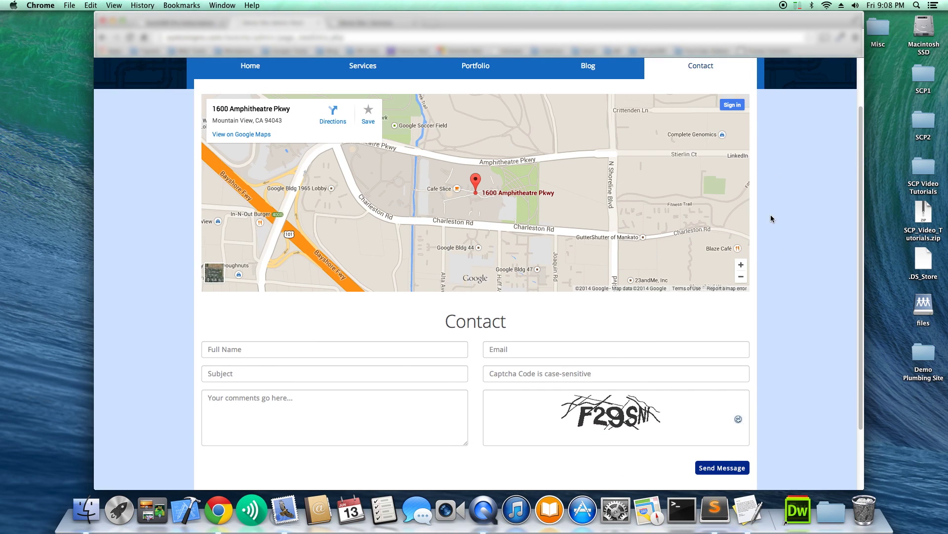
scroll(786, 223, down, 3)
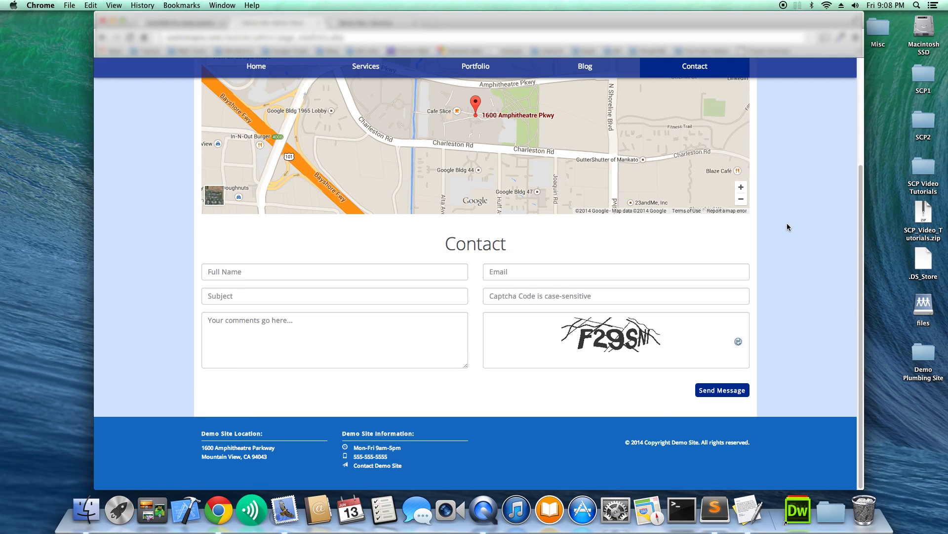
scroll(787, 223, up, 3)
scroll(788, 224, down, 3)
scroll(788, 226, up, 3)
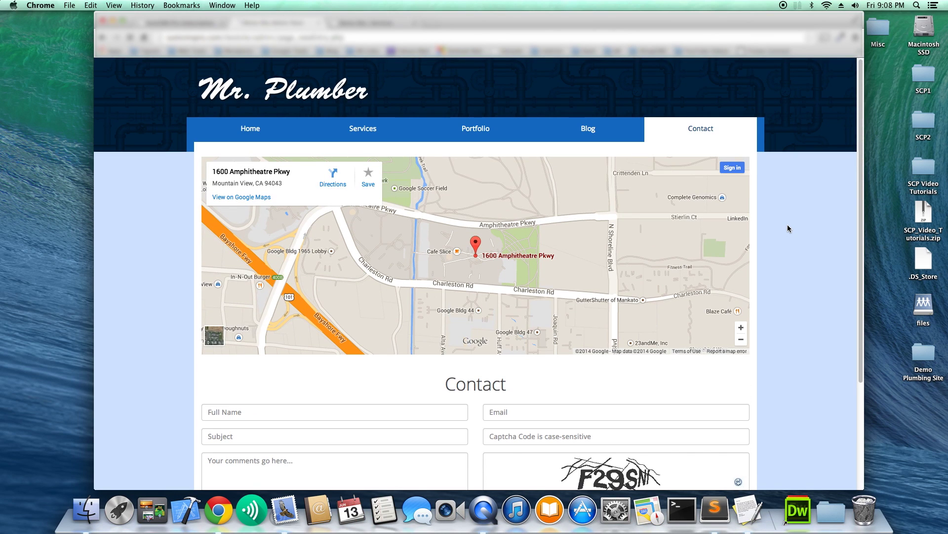
key(ctrl+Tab)
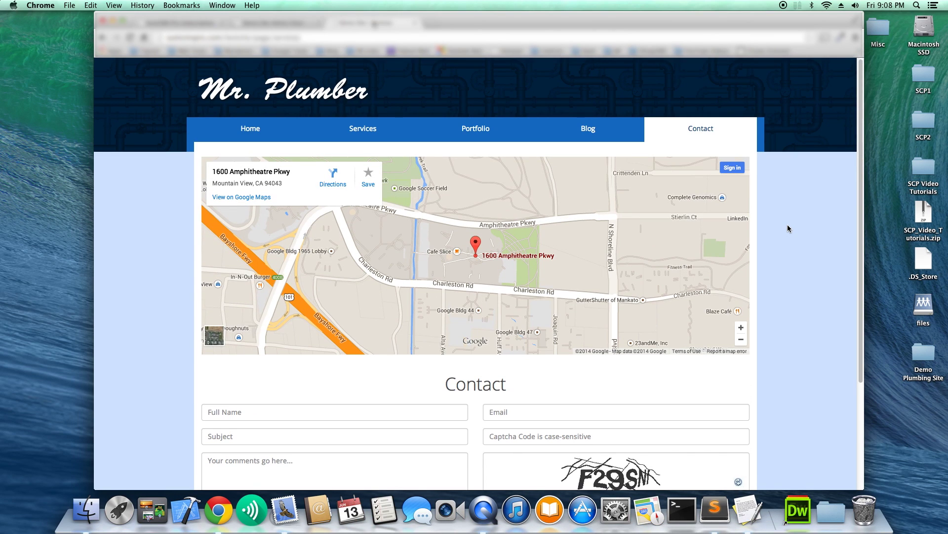